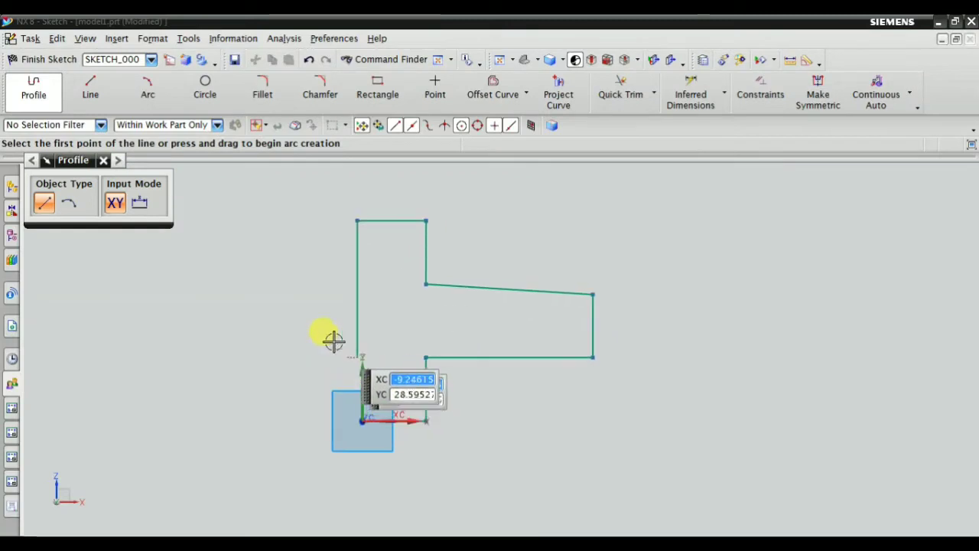
# Step: Finish drawing the profile and apply a horizontal constraint to its slanted upper line
pyautogui.scroll(1, 329, 337)
pyautogui.press('Escape')
pyautogui.click(749, 85)
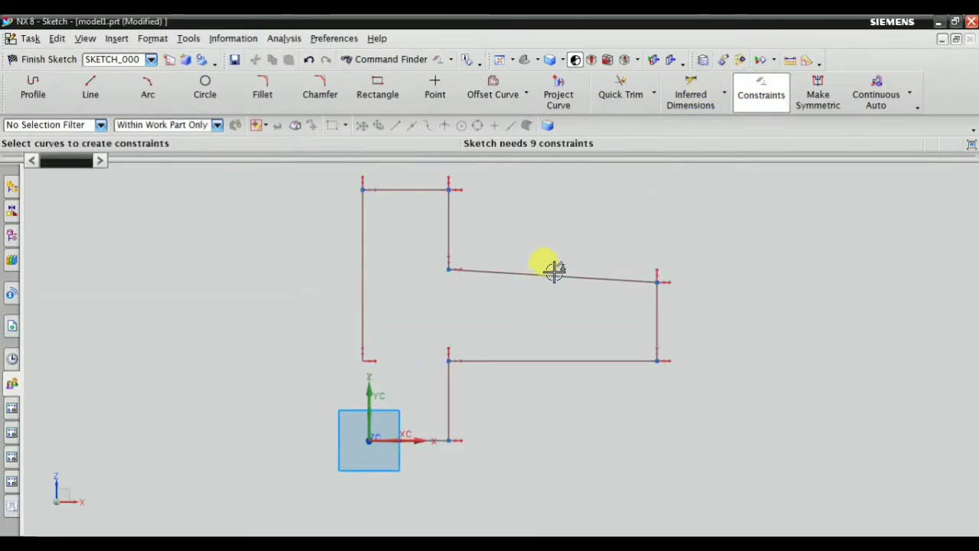
pyautogui.click(553, 273)
pyautogui.click(97, 203)
pyautogui.press('Escape')
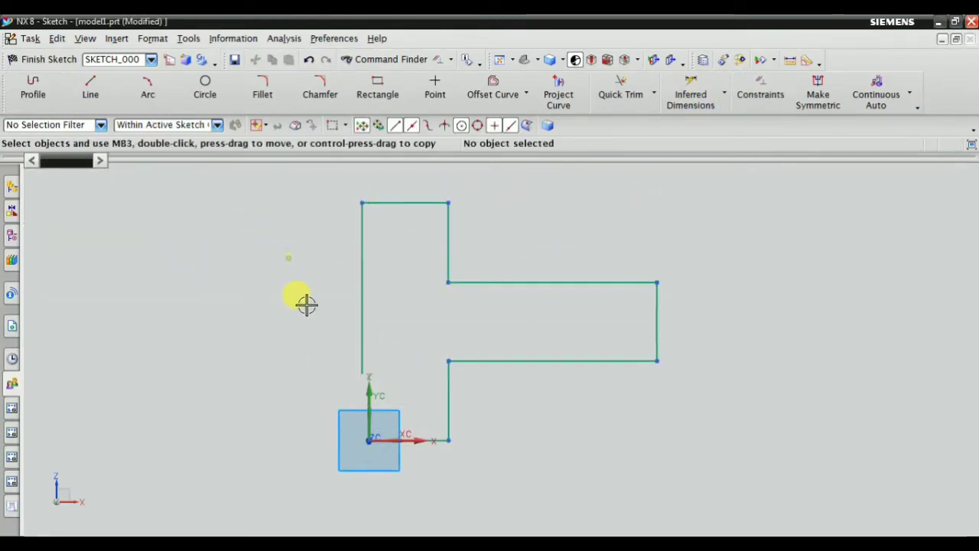
# Step: Close the profile's open lower corner with Make Corner between the long vertical line and the bottom horizontal line
pyautogui.scroll(3, 341, 328)
pyautogui.scroll(-3, 383, 314)
pyautogui.scroll(-1, 580, 292)
pyautogui.scroll(1, 604, 230)
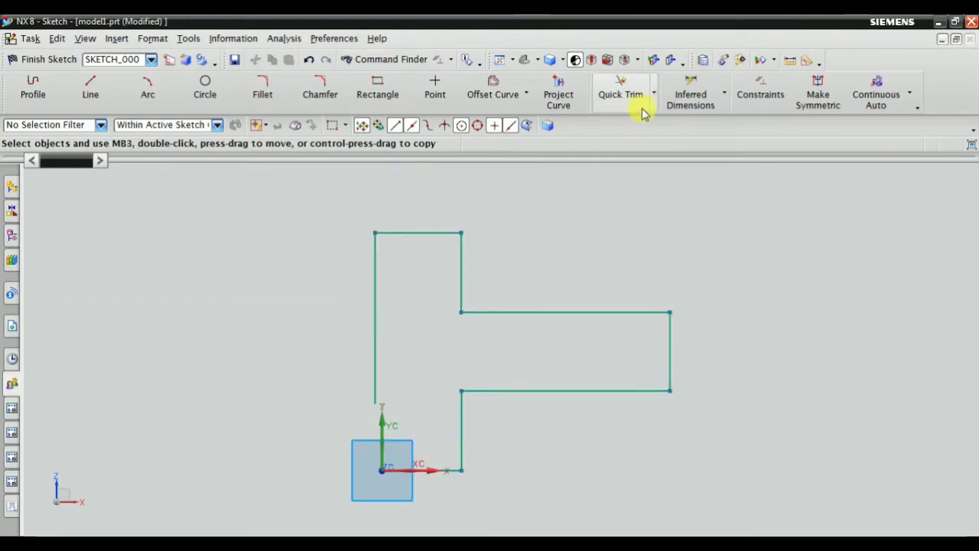
pyautogui.click(653, 93)
pyautogui.click(636, 156)
pyautogui.scroll(-2, 372, 339)
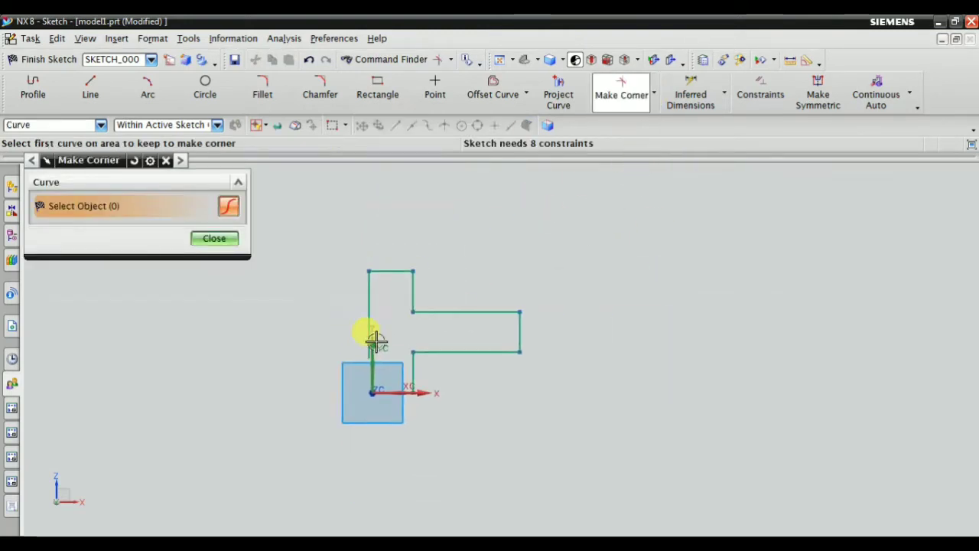
pyautogui.scroll(3, 385, 365)
pyautogui.scroll(-3, 376, 350)
pyautogui.scroll(1, 384, 345)
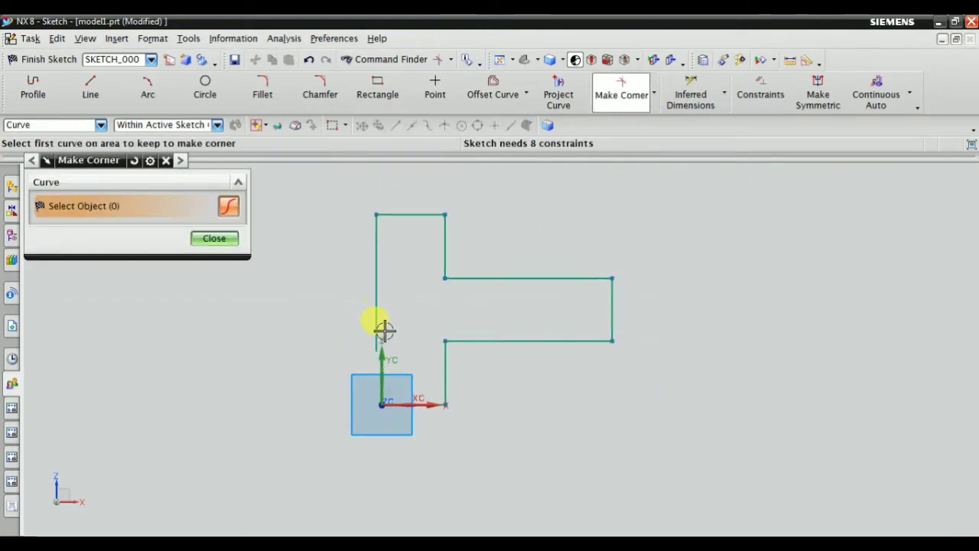
pyautogui.click(372, 298)
pyautogui.scroll(3, 402, 390)
pyautogui.click(438, 435)
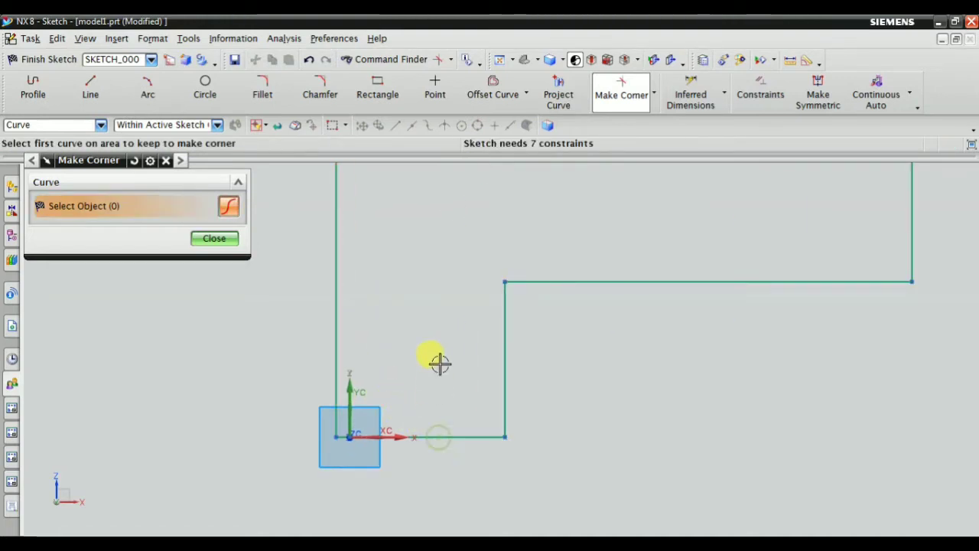
pyautogui.middleClick(439, 363)
pyautogui.scroll(-1, 429, 371)
pyautogui.scroll(2, 403, 381)
pyautogui.click(760, 88)
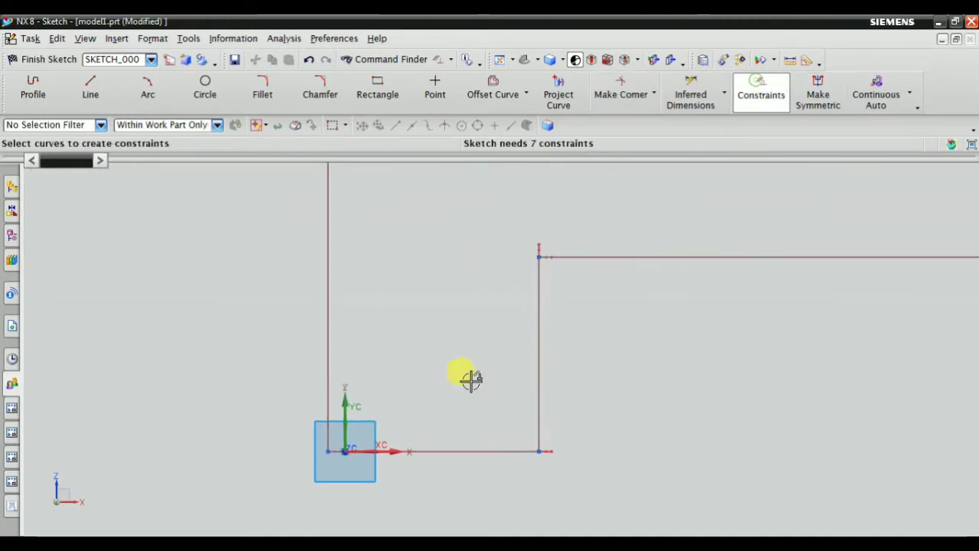
pyautogui.scroll(3, 321, 476)
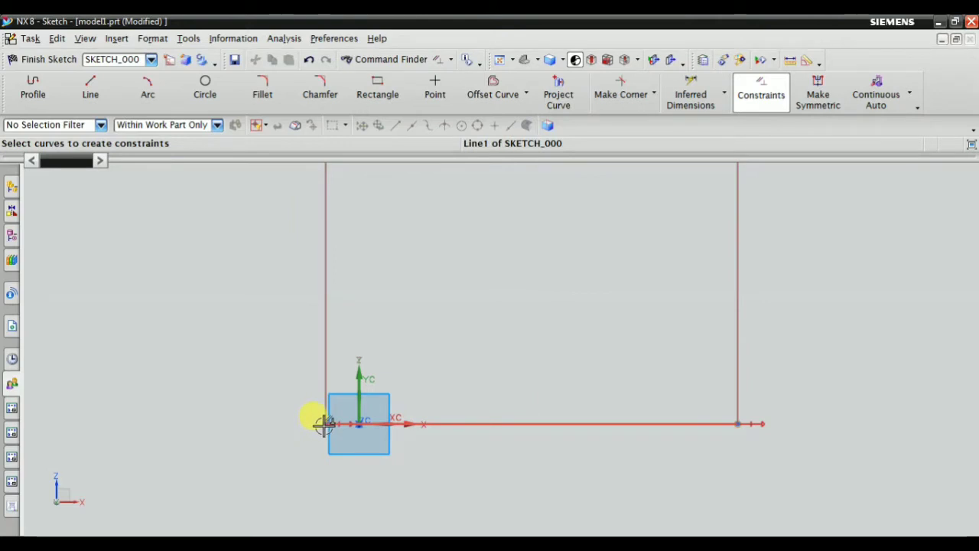
pyautogui.click(360, 423)
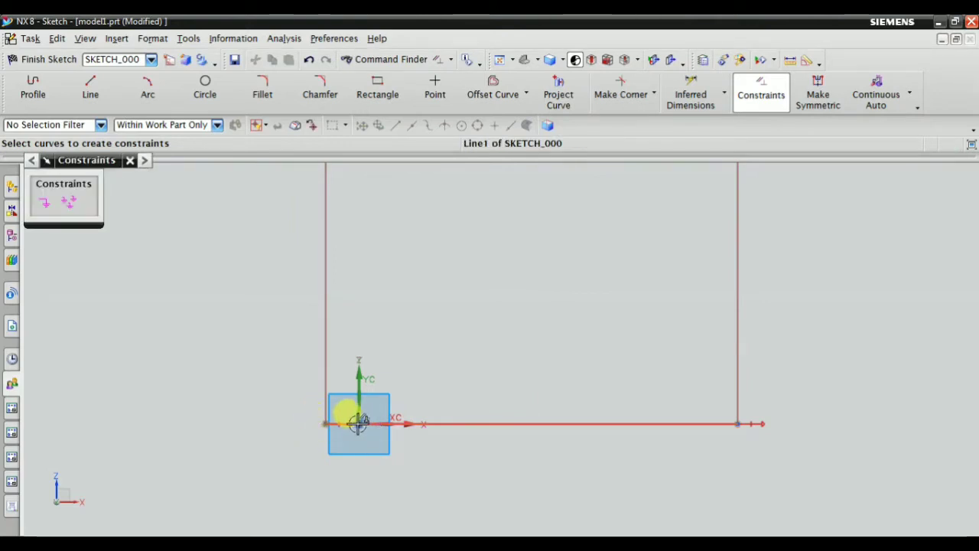
pyautogui.moveTo(422, 359)
pyautogui.mouseDown(button='middle')
pyautogui.moveTo(431, 360)
pyautogui.moveTo(423, 375)
pyautogui.mouseUp(button='middle')
pyautogui.click(388, 393)
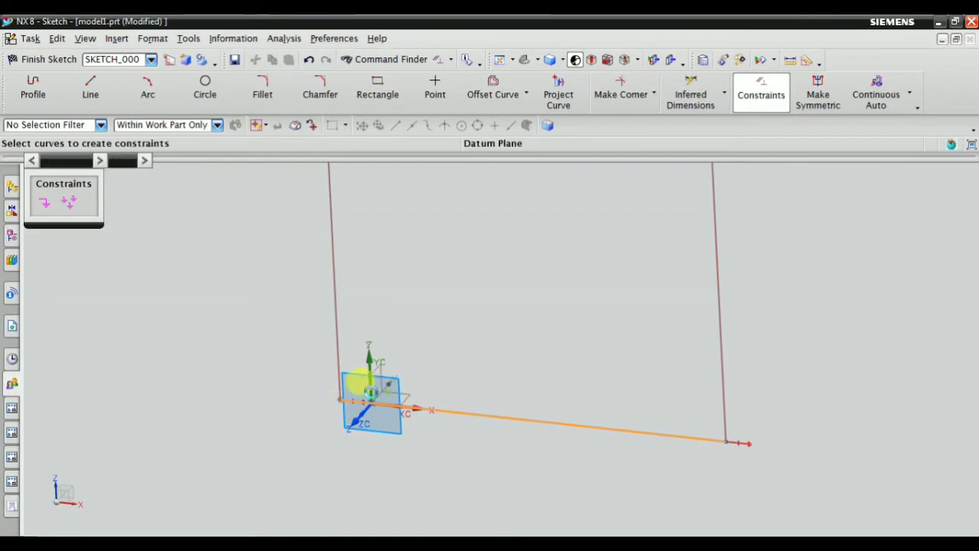
pyautogui.press('Escape')
# Step: Constrain the profile's long vertical line to be collinear with the vertical datum axis
pyautogui.click(758, 114)
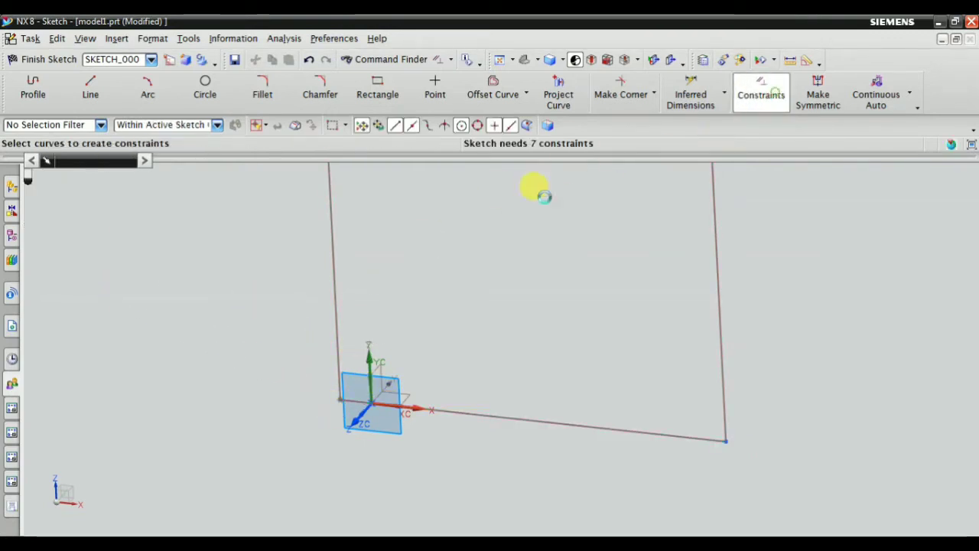
pyautogui.click(328, 242)
pyautogui.scroll(3, 342, 382)
pyautogui.click(397, 376)
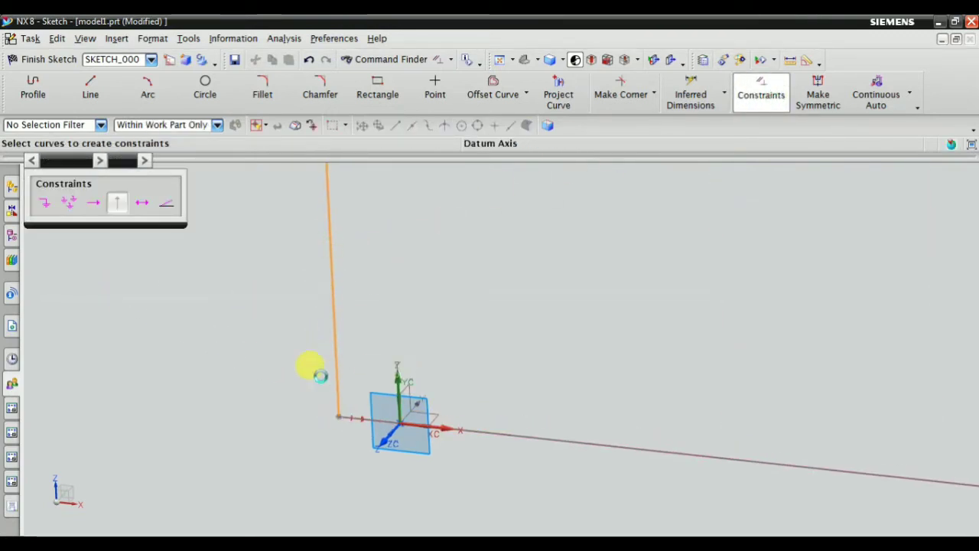
pyautogui.click(46, 205)
pyautogui.press('Escape')
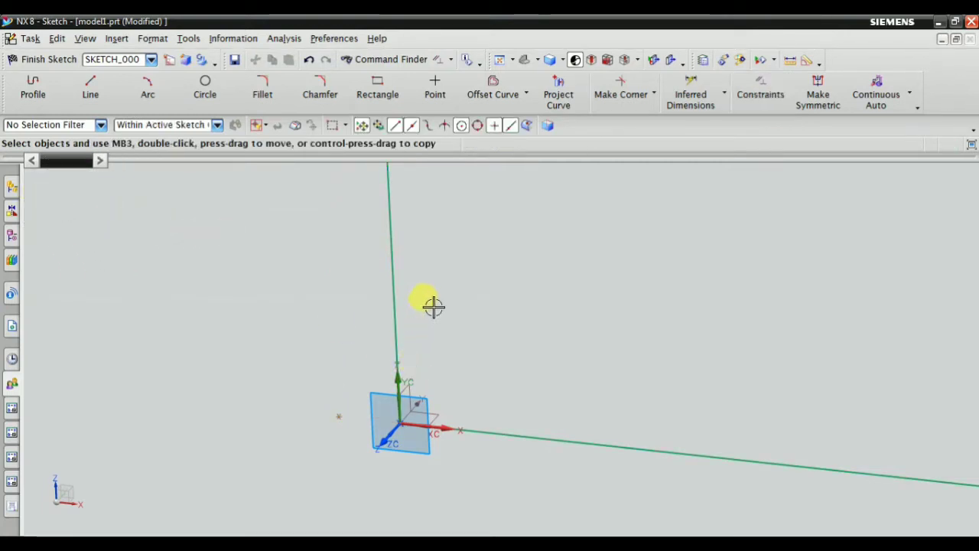
# Step: Orient the view to the sketch and shift the horizontal shoulder line above the bottom edge slightly downward
pyautogui.click(168, 59)
pyautogui.scroll(4, 505, 321)
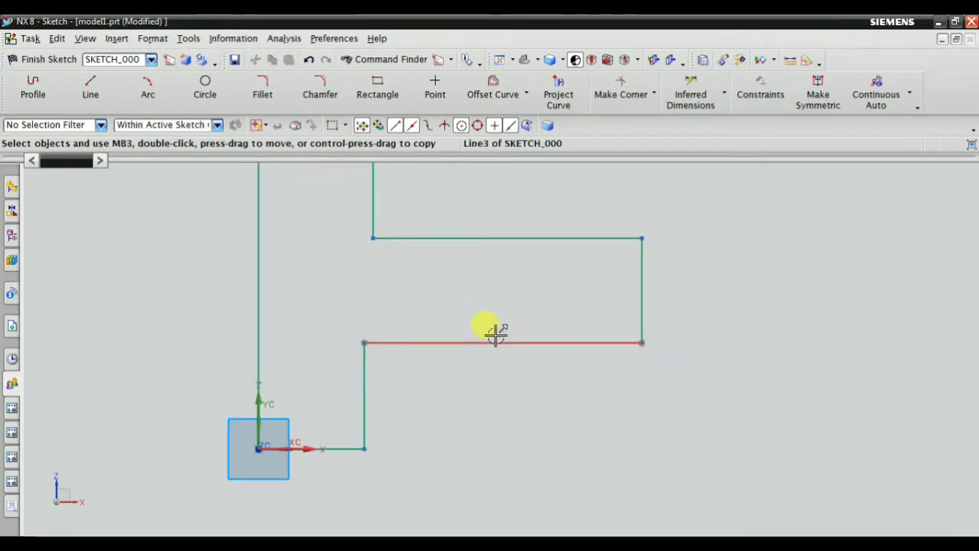
pyautogui.moveTo(497, 332); pyautogui.dragTo(494, 364)
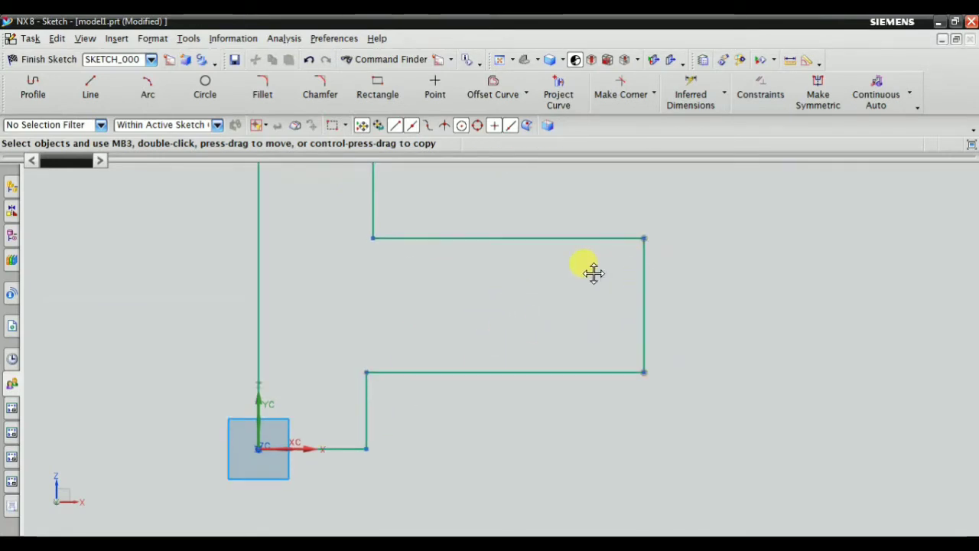
pyautogui.moveTo(407, 372)
pyautogui.mouseDown()
pyautogui.moveTo(296, 433)
pyautogui.moveTo(472, 381)
pyautogui.mouseUp()
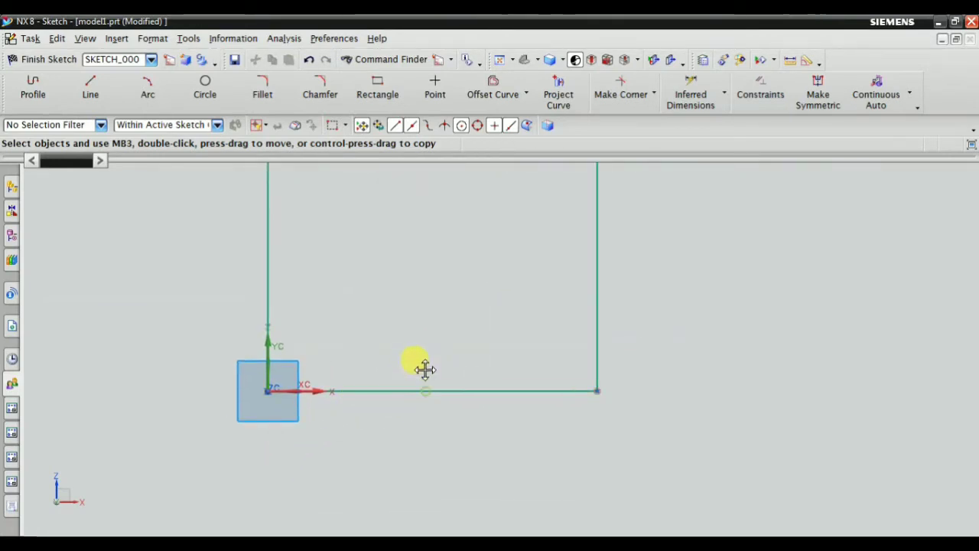
pyautogui.hotkey('ctrl', 'z')
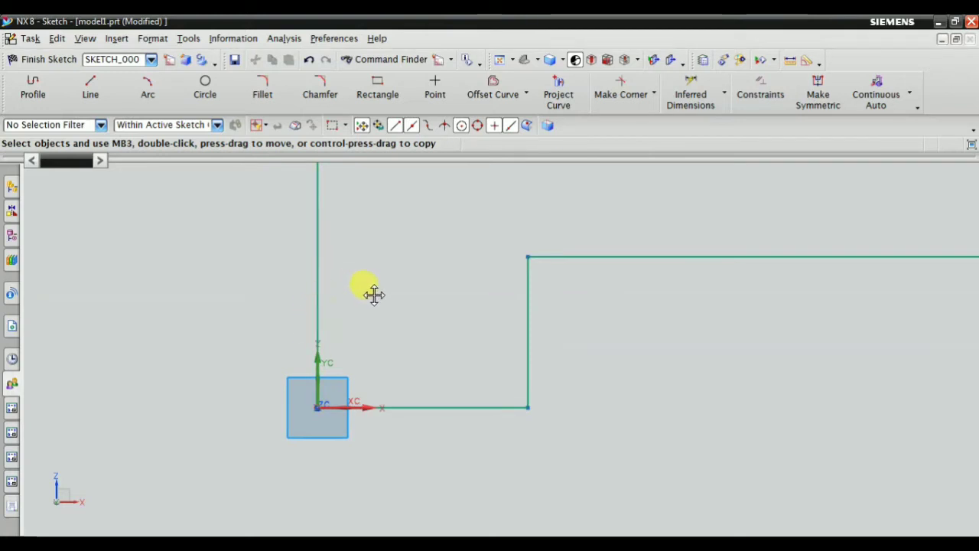
pyautogui.hotkey('ctrl', 'z')
pyautogui.click(760, 88)
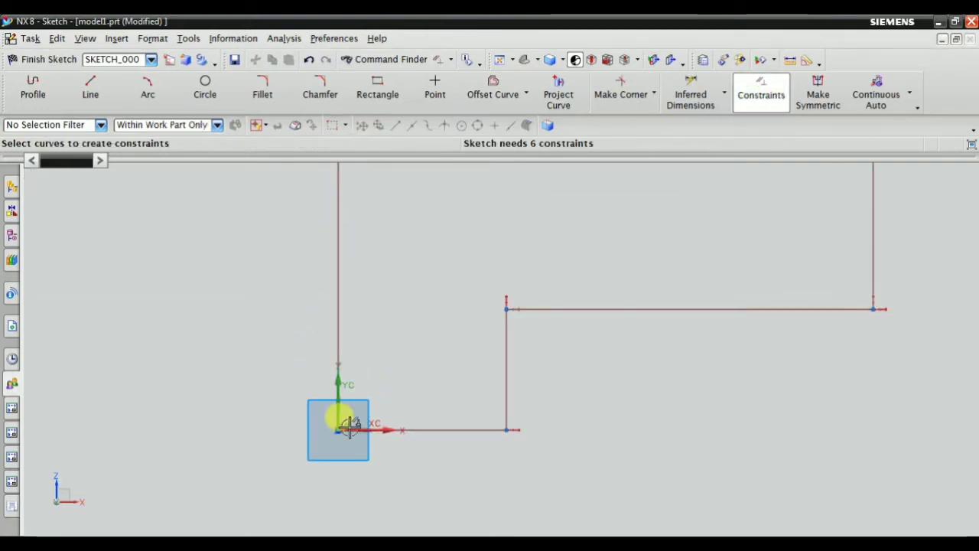
pyautogui.scroll(-2, 421, 378)
pyautogui.scroll(1, 411, 436)
pyautogui.scroll(-2, 411, 436)
pyautogui.scroll(2, 512, 291)
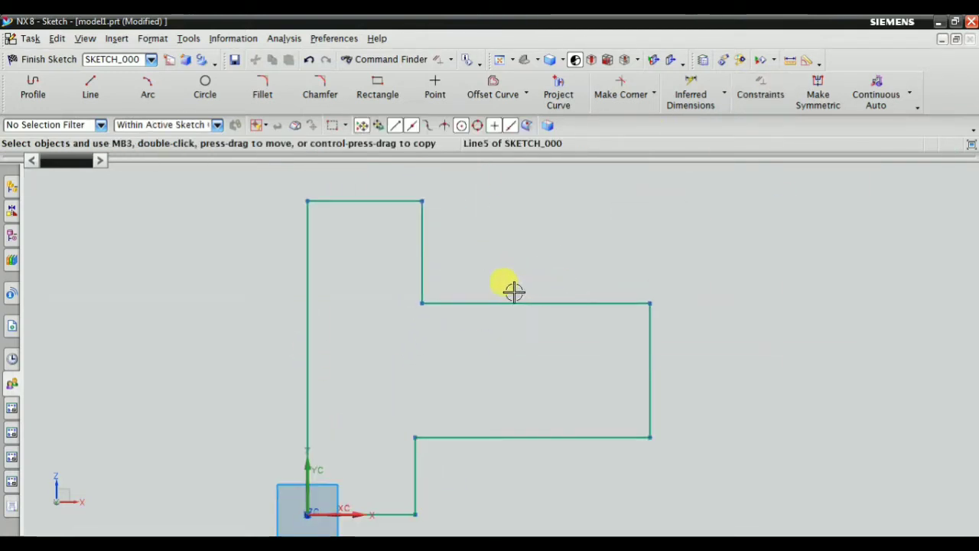
pyautogui.scroll(-2, 364, 304)
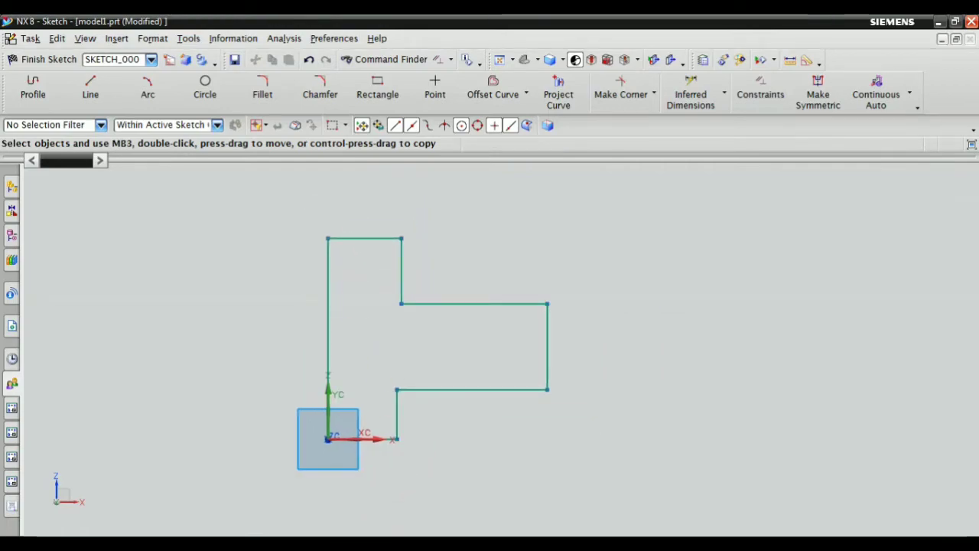
# Step: Check the reference drawing in Microsoft Office Picture Manager, return to NX and dimension the profile's bottom line at 25 mm
pyautogui.hotkey('alt', 'Tab')
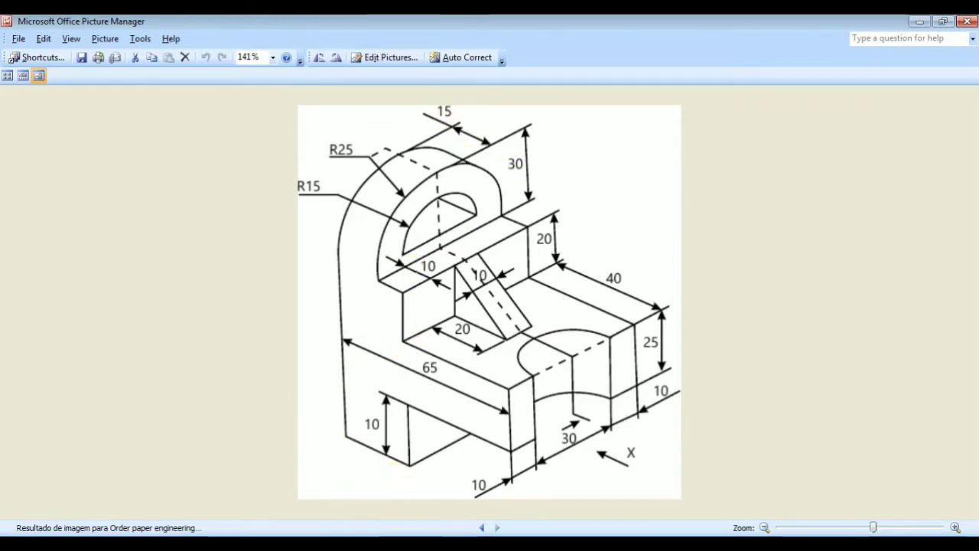
pyautogui.hotkey('alt', 'Tab')
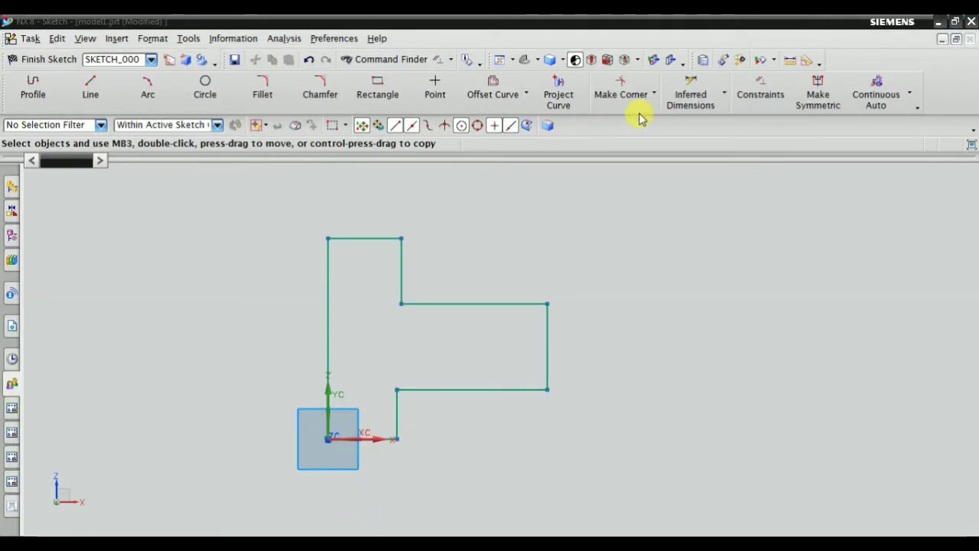
pyautogui.click(691, 98)
pyautogui.scroll(5, 378, 437)
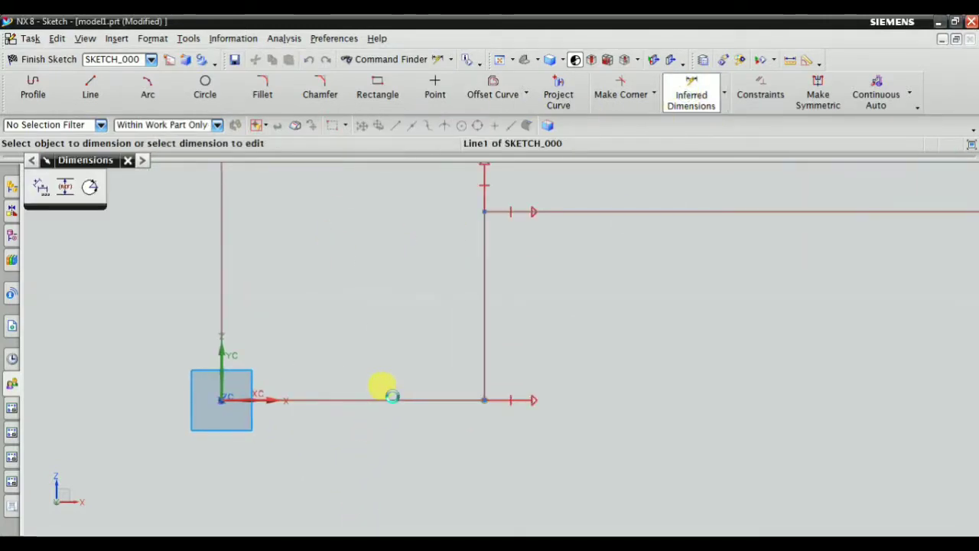
pyautogui.click(392, 396)
pyautogui.click(352, 464)
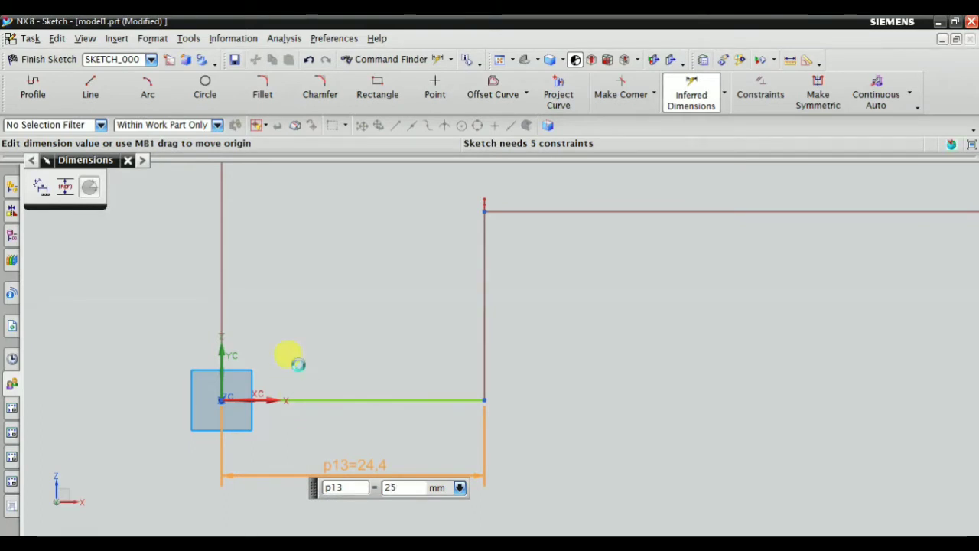
pyautogui.press('Escape')
pyautogui.scroll(-5, 360, 375)
pyautogui.scroll(3, 376, 324)
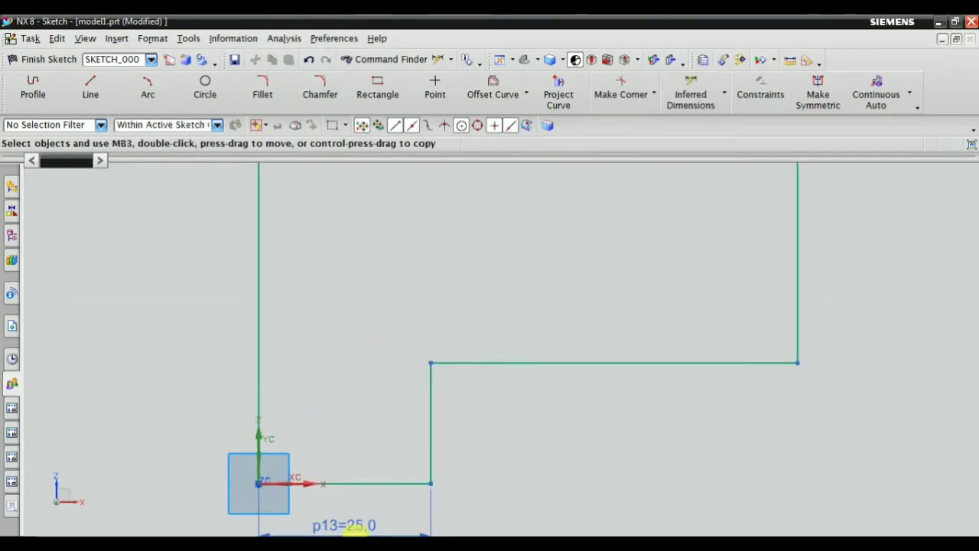
# Step: Check the reference drawing again in Picture Manager, return to NX and dimension the short vertical line above the bottom edge at 10 mm
pyautogui.click(355, 545)
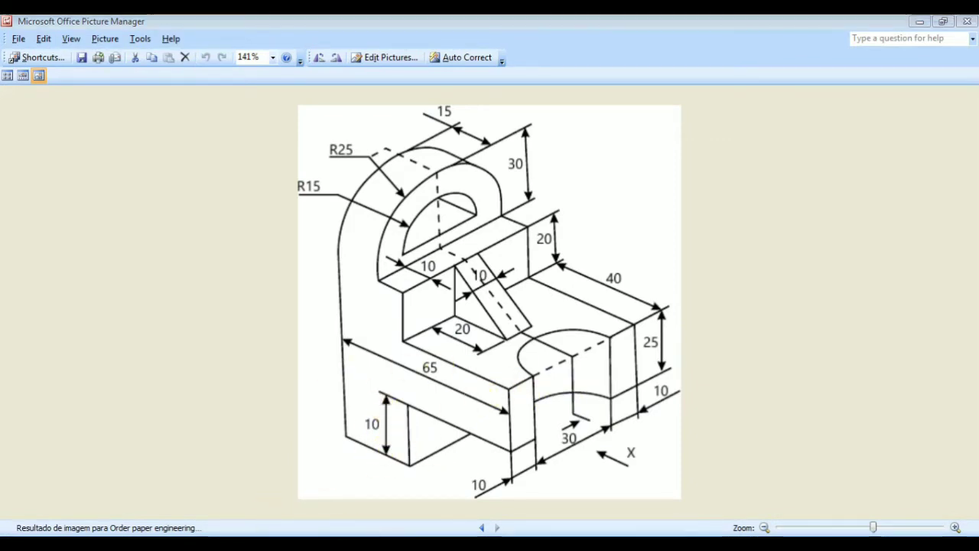
pyautogui.hotkey('alt', 'Tab')
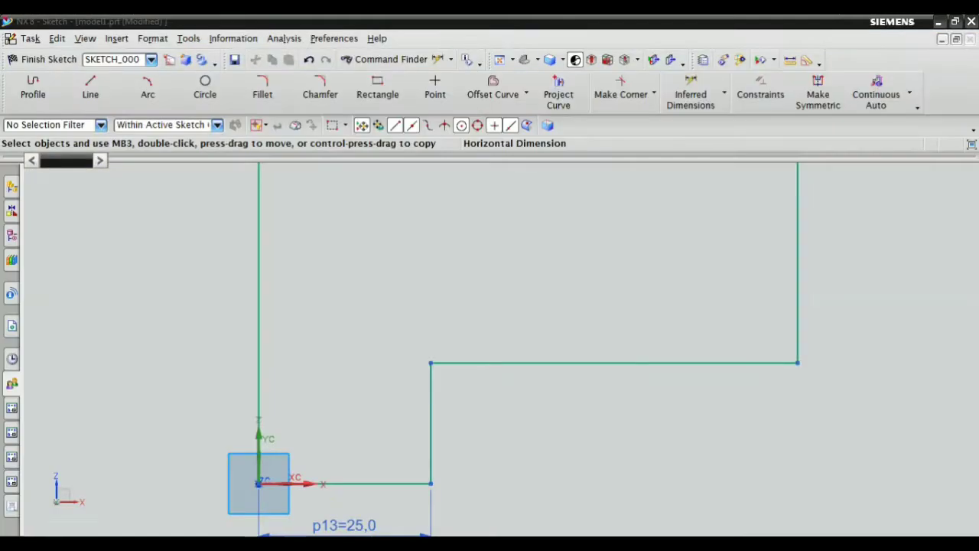
pyautogui.click(690, 93)
pyautogui.click(432, 411)
pyautogui.click(499, 423)
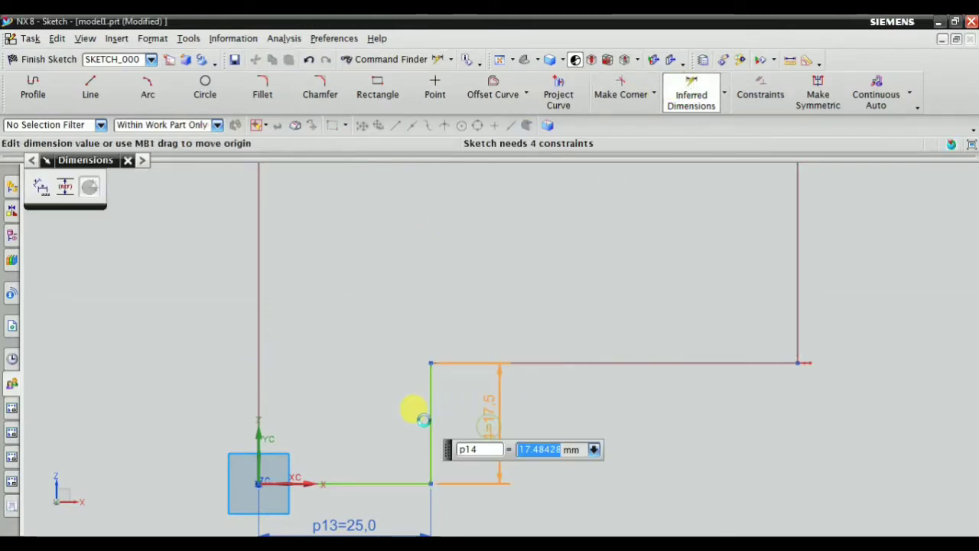
pyautogui.write('10')
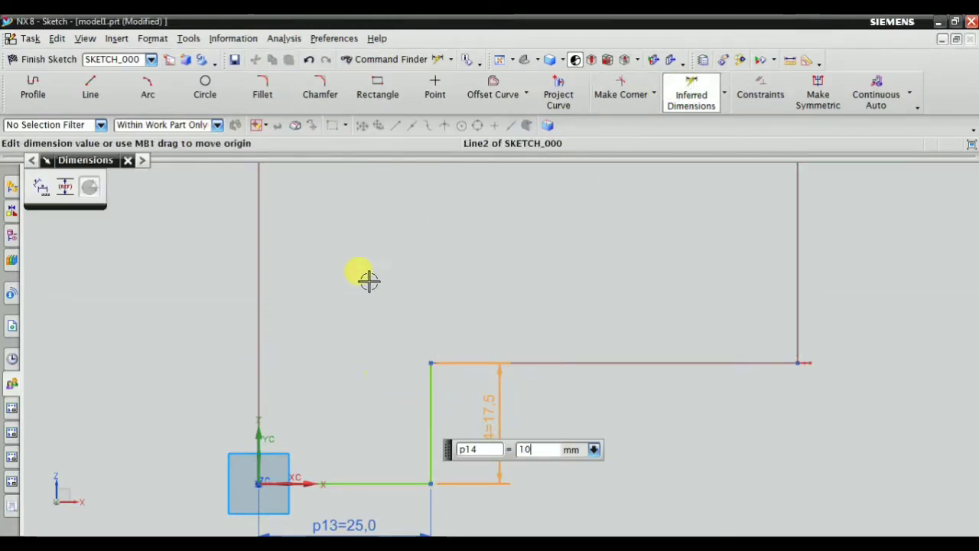
pyautogui.press('Return')
pyautogui.press('Escape')
pyautogui.scroll(-2, 400, 354)
pyautogui.scroll(2, 355, 322)
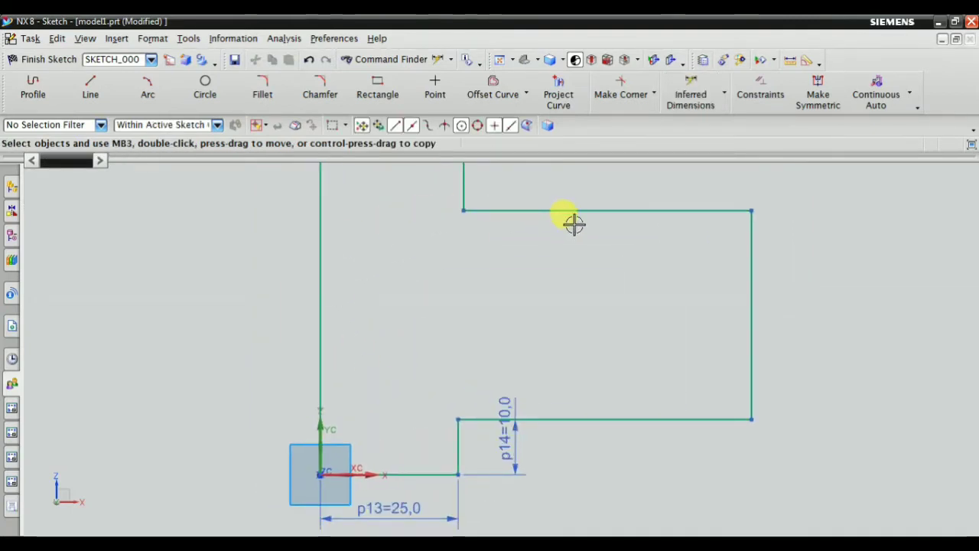
# Step: Dimension the overall width between the profile's long vertical line and its far opposite vertical edge at 65 mm
pyautogui.click(692, 96)
pyautogui.click(320, 322)
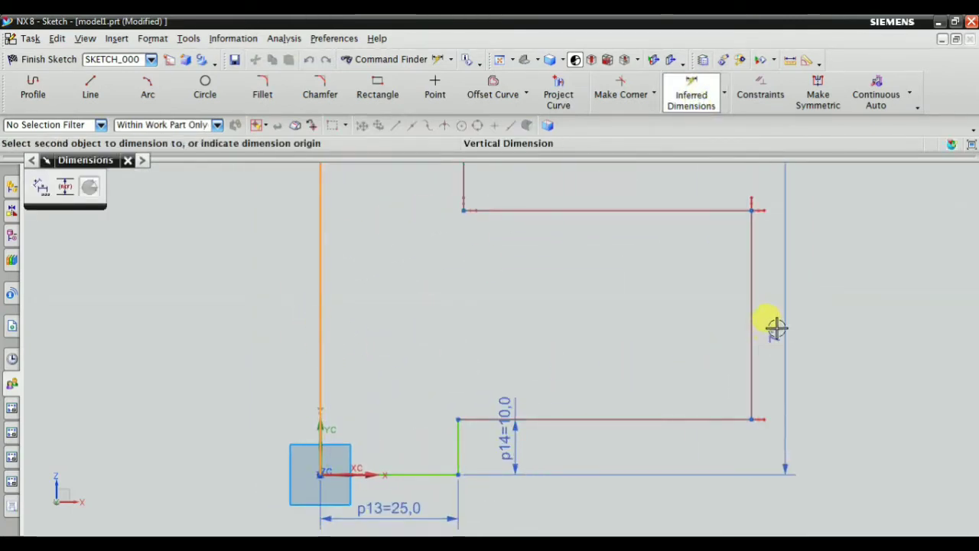
pyautogui.click(751, 323)
pyautogui.scroll(-3, 564, 457)
pyautogui.click(472, 472)
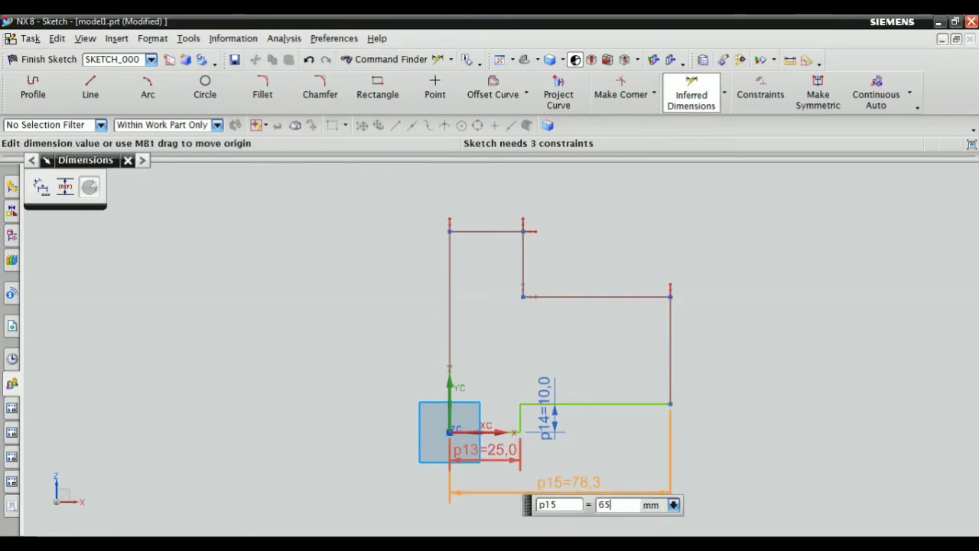
pyautogui.press('Return')
pyautogui.press('Escape')
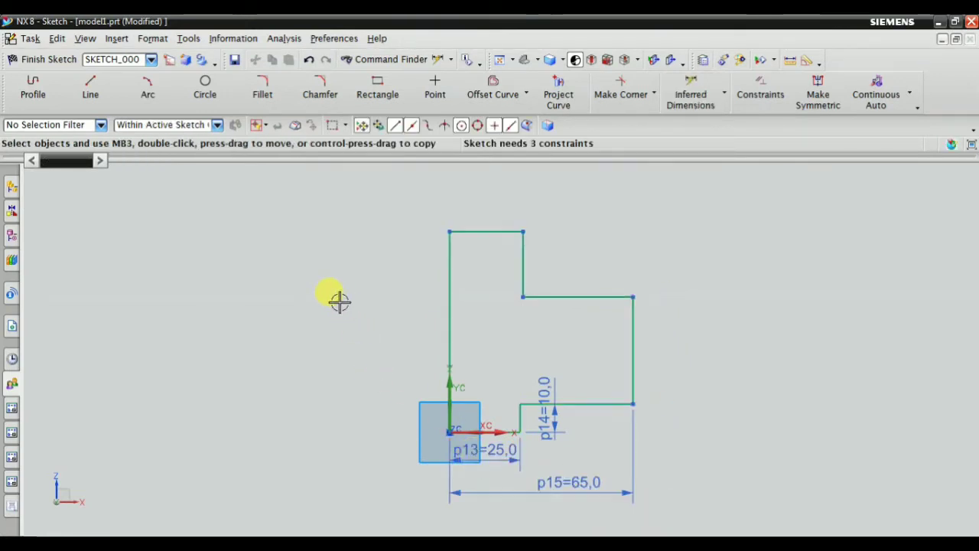
pyautogui.scroll(-3, 376, 373)
pyautogui.scroll(5, 349, 328)
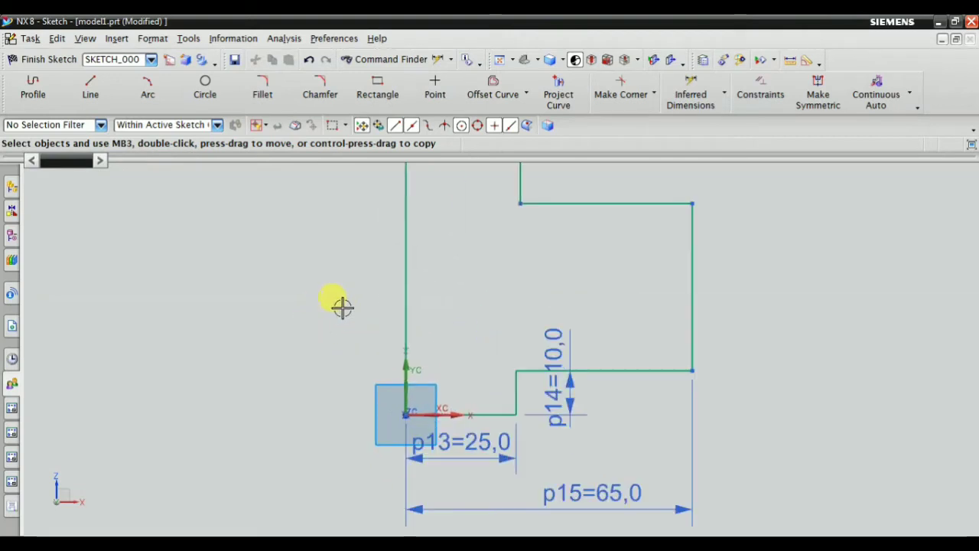
pyautogui.scroll(2, 434, 440)
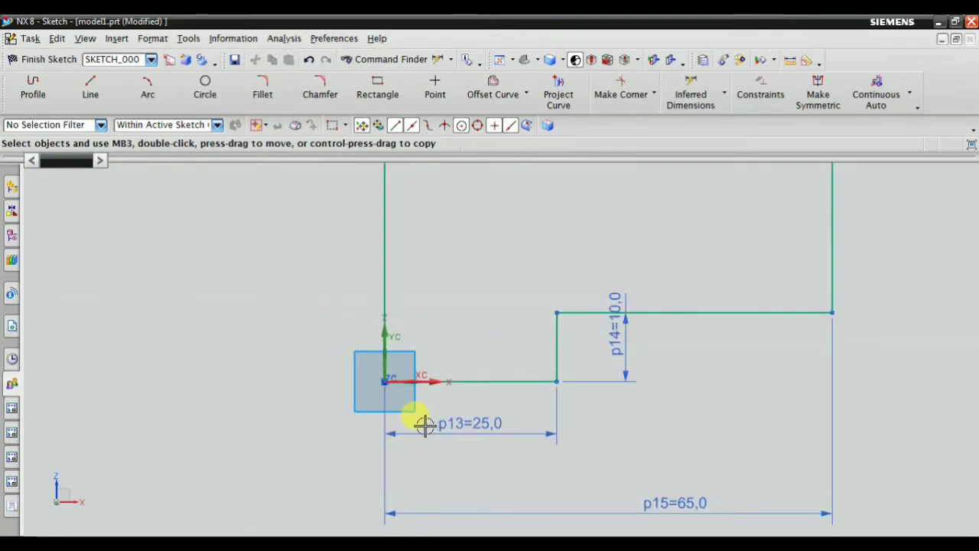
# Step: Change the sketch style so dimension labels show Value instead of the expression
pyautogui.scroll(-1, 425, 424)
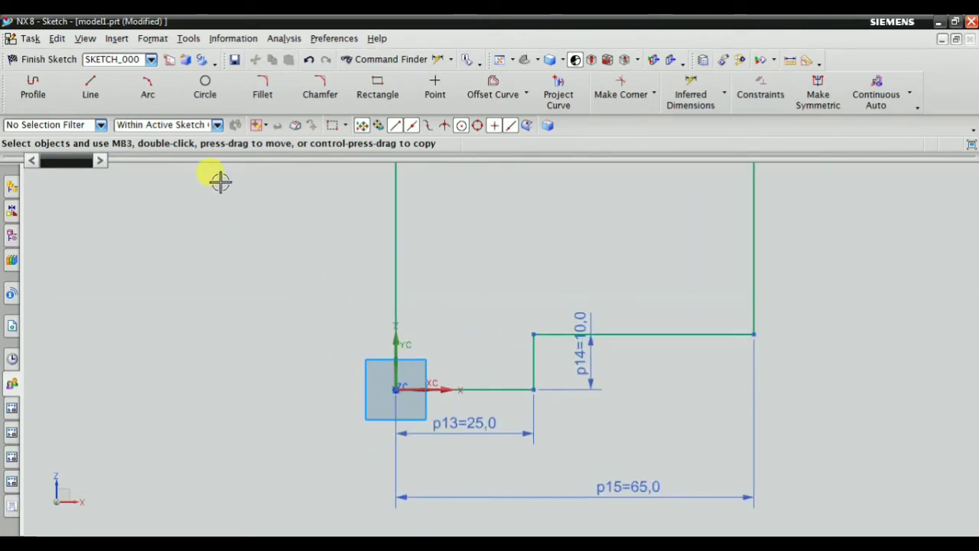
pyautogui.click(26, 38)
pyautogui.click(66, 106)
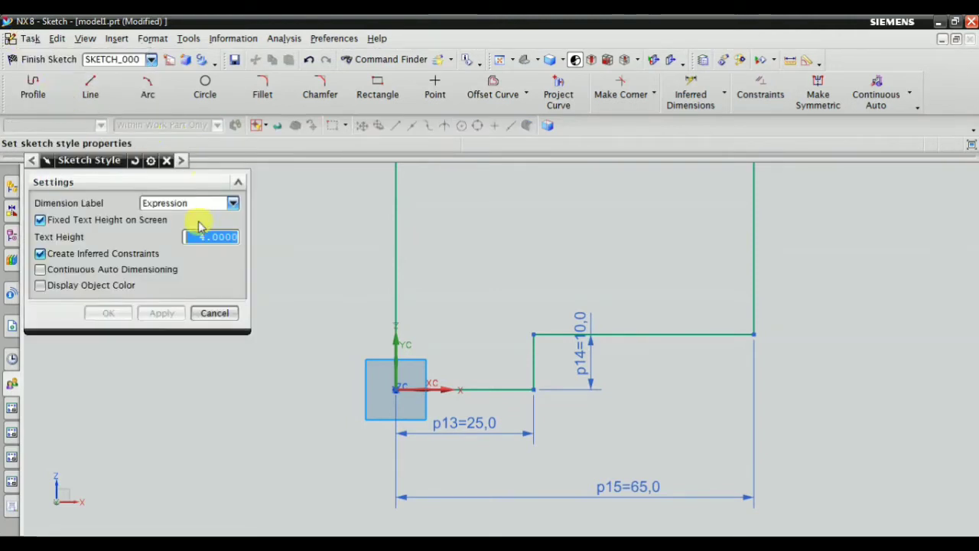
pyautogui.click(168, 204)
pyautogui.click(161, 244)
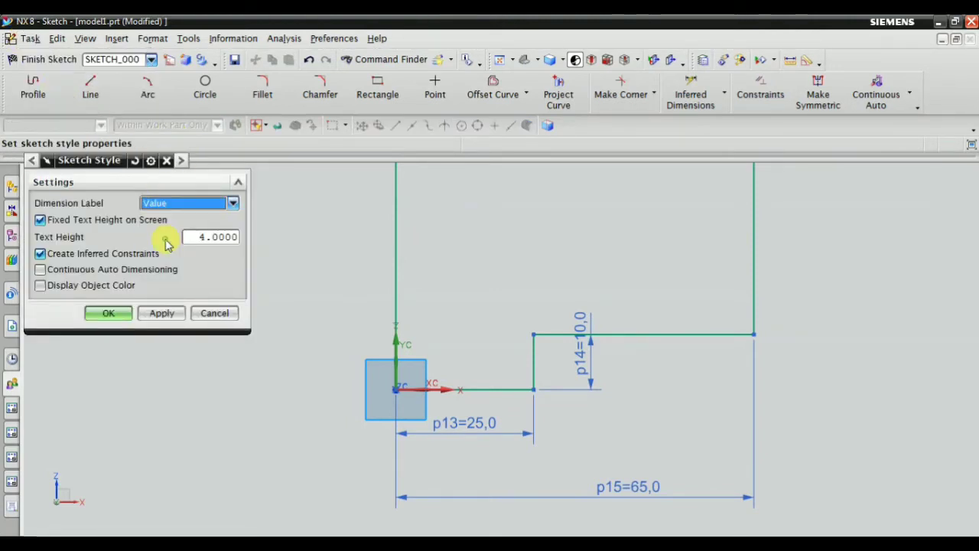
pyautogui.click(163, 314)
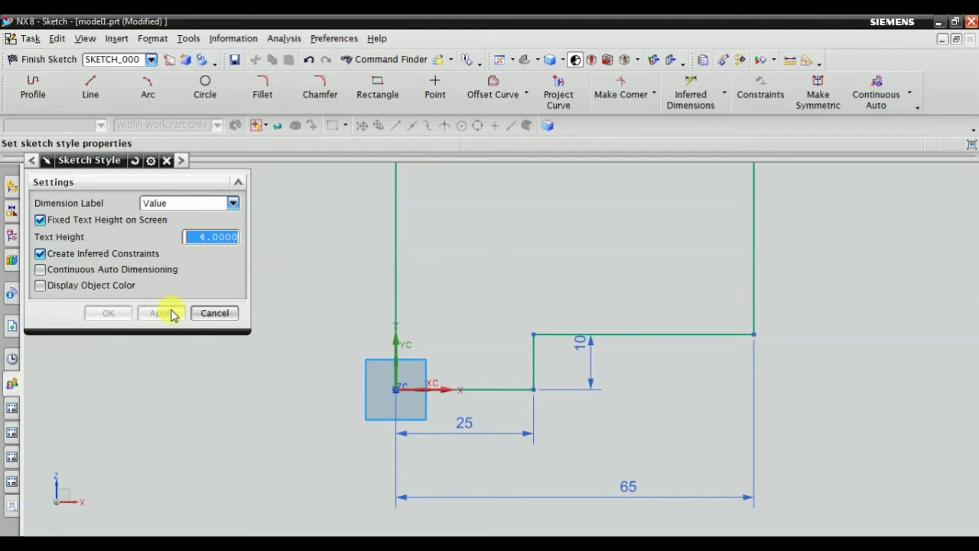
pyautogui.click(213, 313)
# Step: Move the 25 mm and 65 mm horizontal dimensions closer beneath the profile's bottom edge
pyautogui.scroll(3, 505, 382)
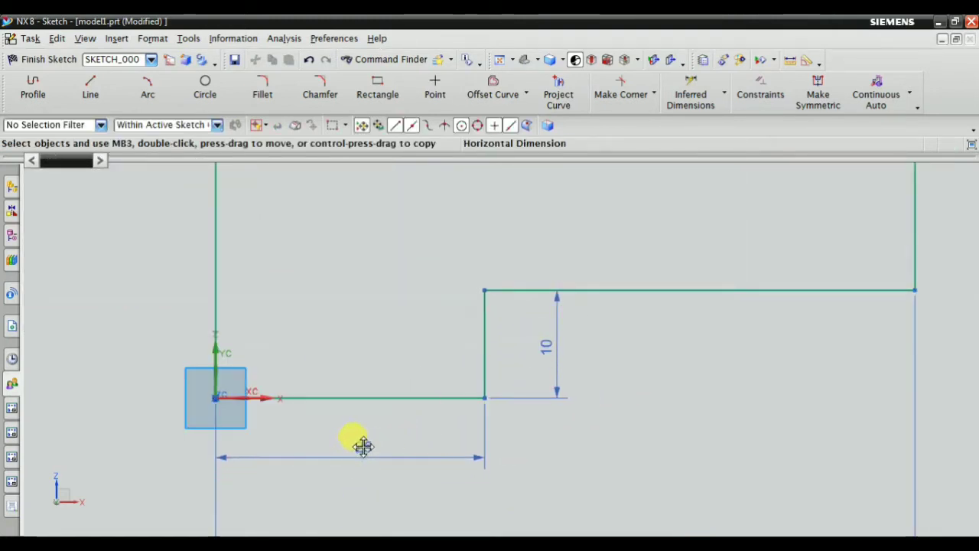
pyautogui.scroll(-2, 362, 446)
pyautogui.scroll(-2, 444, 332)
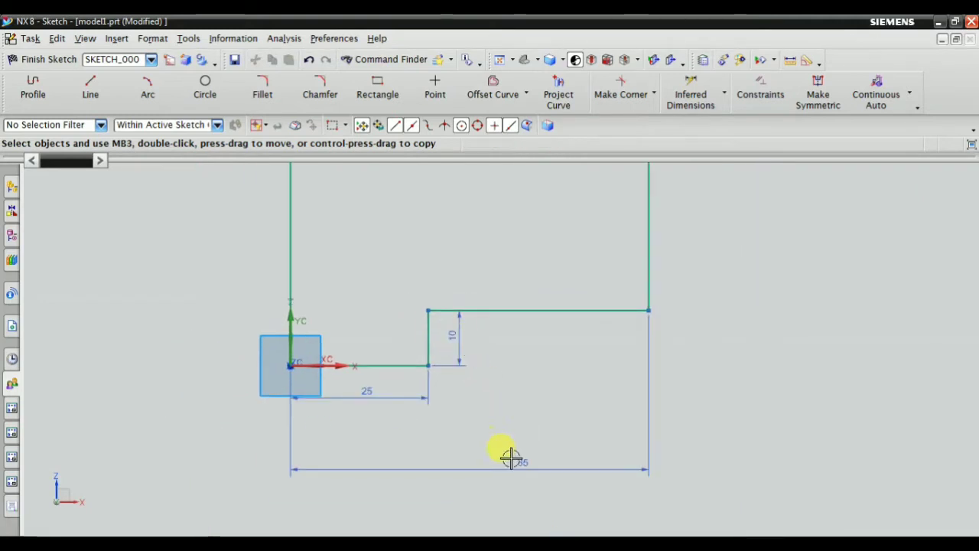
pyautogui.scroll(1, 508, 454)
pyautogui.click(427, 429)
pyautogui.scroll(-3, 426, 494)
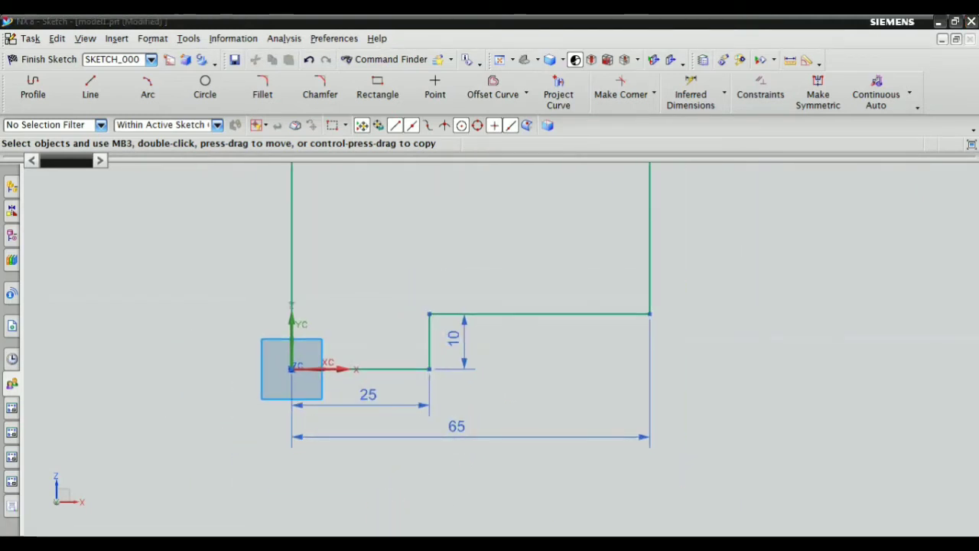
# Step: Check the reference drawing in Picture Manager, return to NX and dimension the vertical edge at the far end of the base at 25 mm
pyautogui.hotkey('alt', 'Tab')
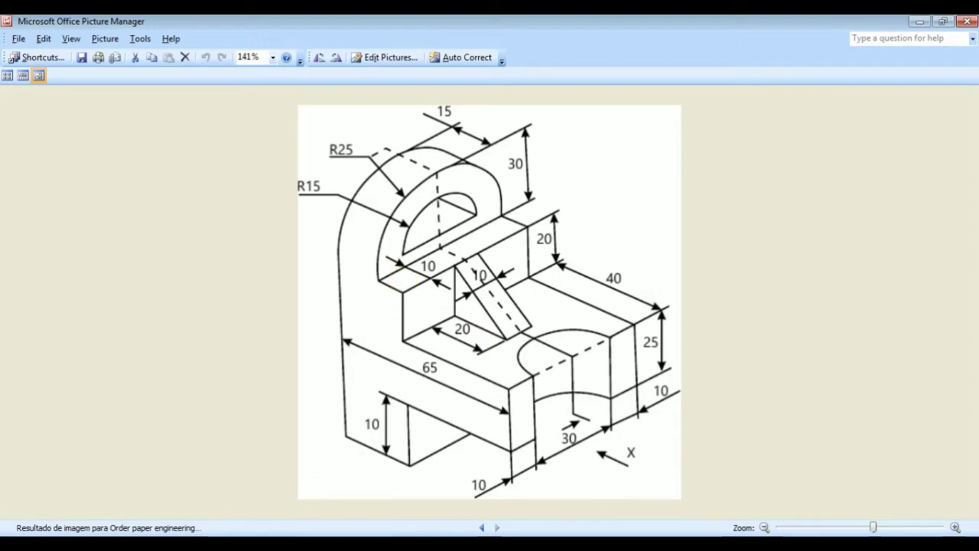
pyautogui.click(312, 543)
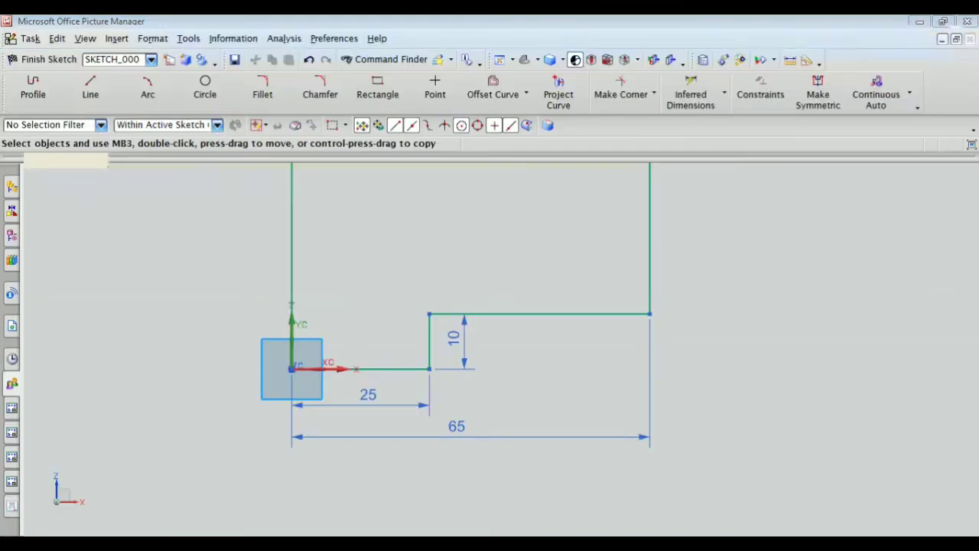
pyautogui.scroll(-3, 411, 448)
pyautogui.scroll(1, 451, 318)
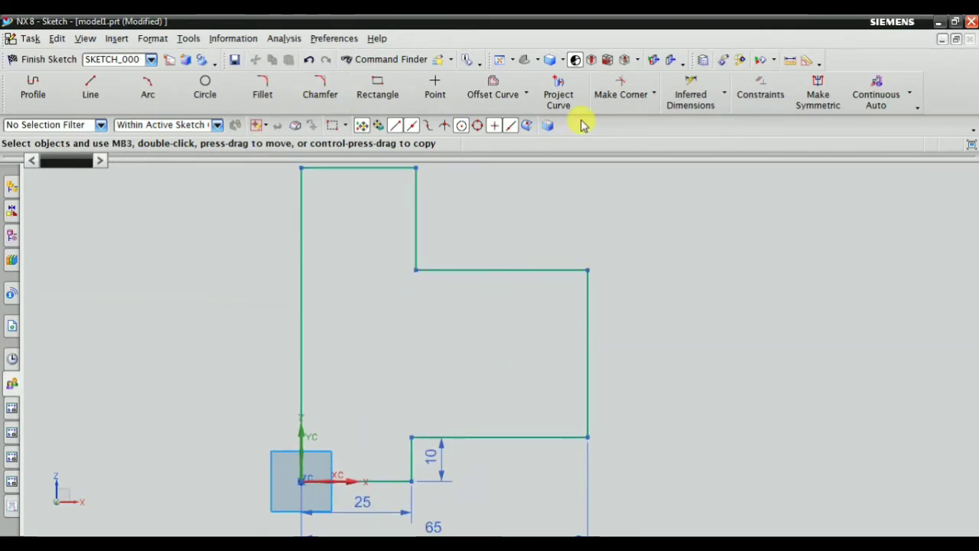
pyautogui.click(691, 95)
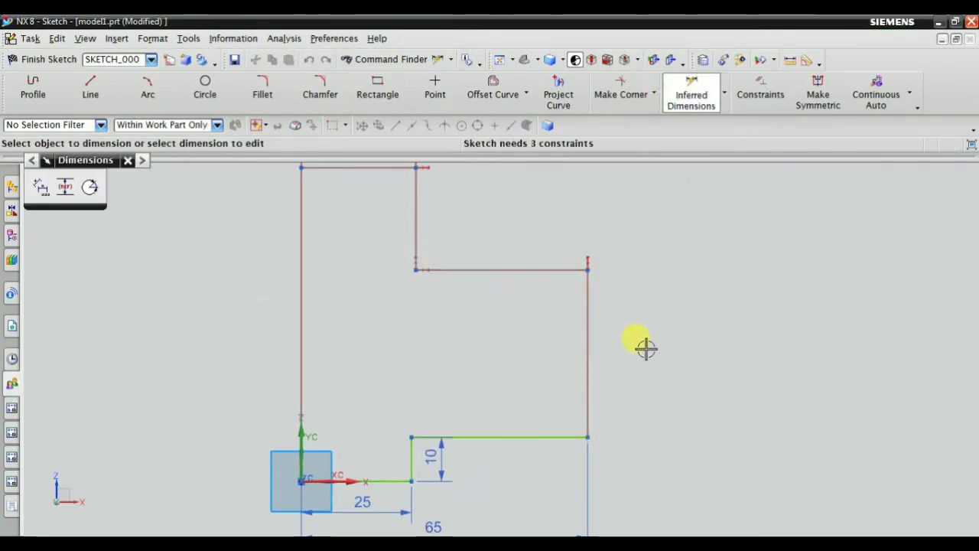
pyautogui.click(593, 334)
pyautogui.click(615, 349)
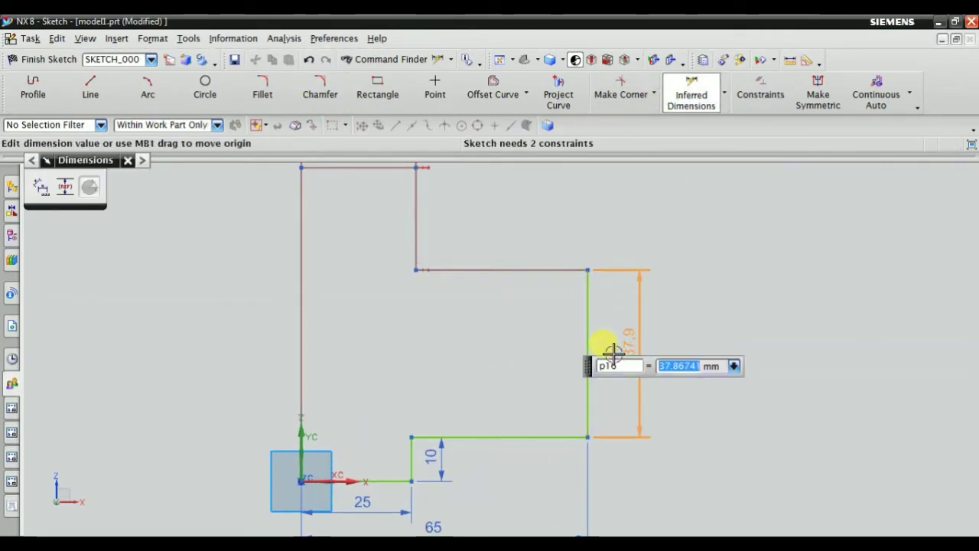
pyautogui.write('25')
pyautogui.press('Return')
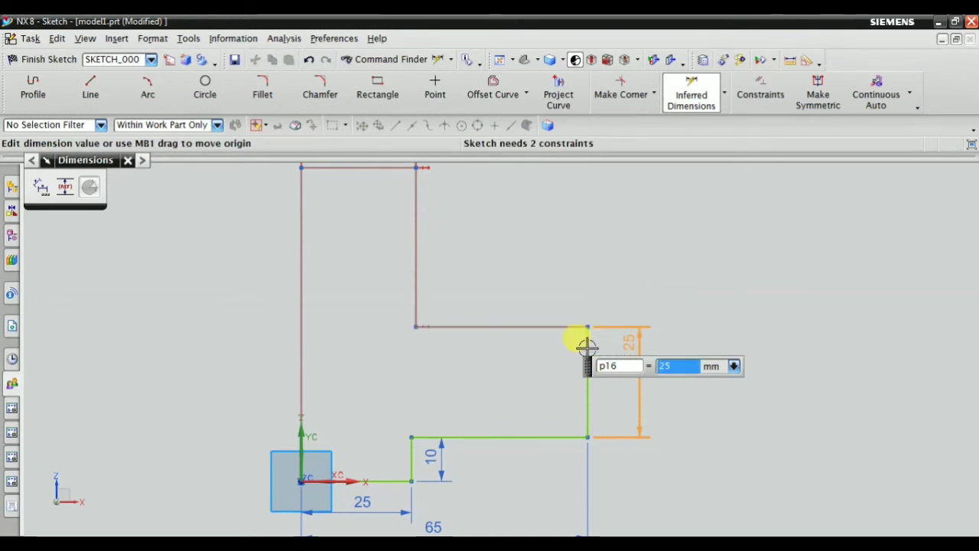
pyautogui.press('Escape')
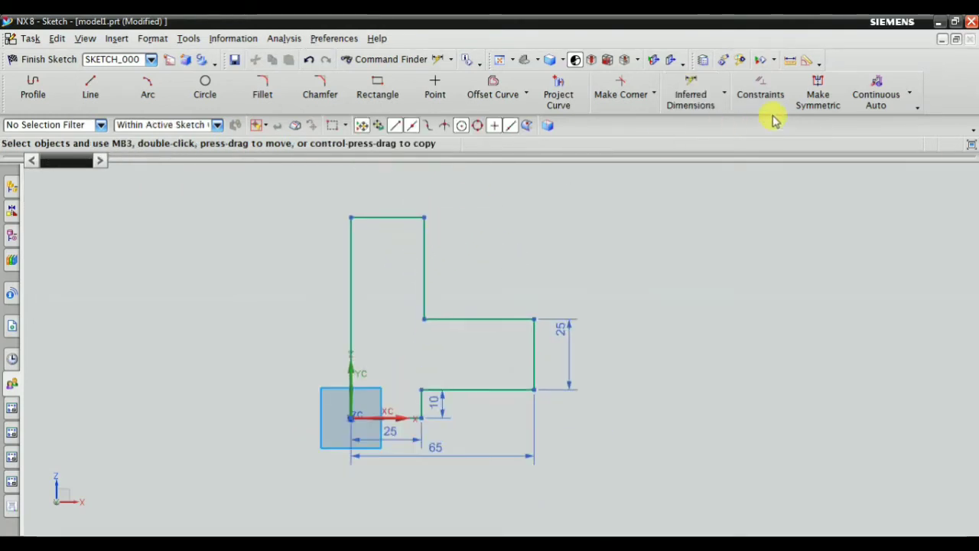
# Step: Try a geometric constraint on the short vertical line above the bottom edge and undo it
pyautogui.click(761, 95)
pyautogui.scroll(3, 427, 408)
pyautogui.scroll(4, 425, 379)
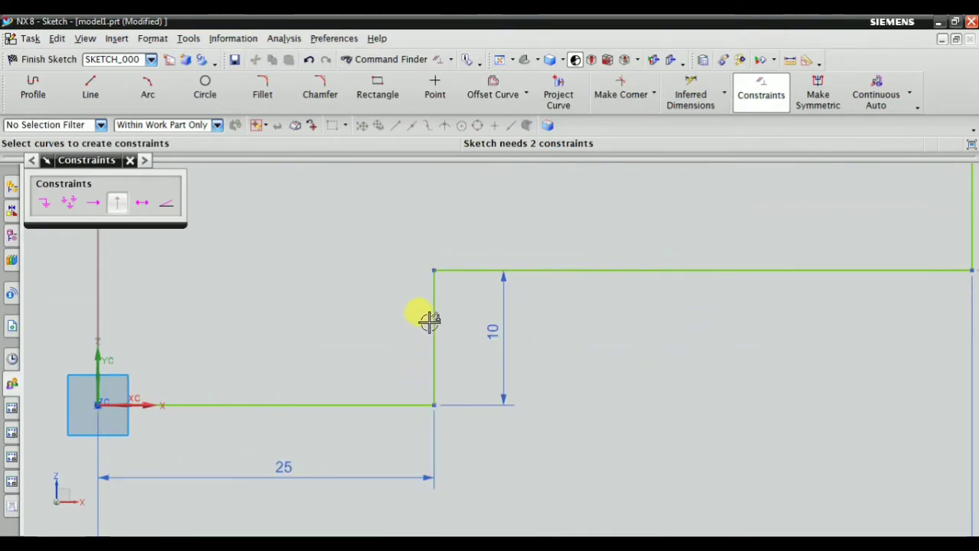
pyautogui.click(431, 322)
pyautogui.scroll(-3, 336, 379)
pyautogui.click(73, 203)
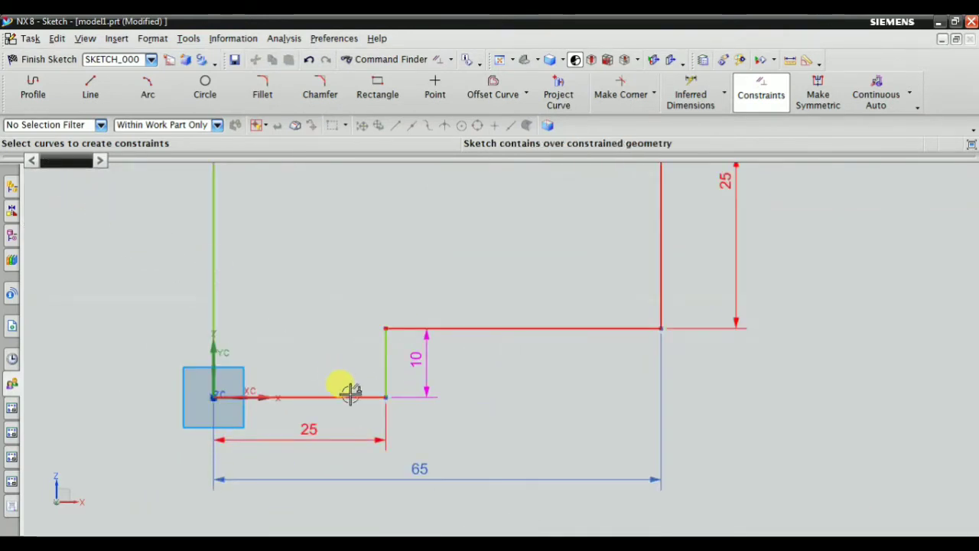
pyautogui.hotkey('ctrl', 'z')
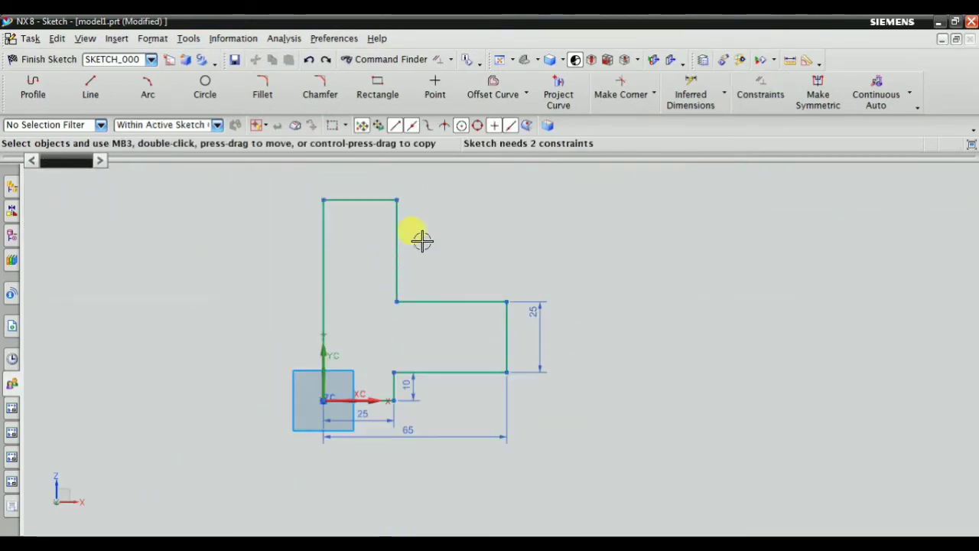
# Step: Make the short vertical line above the bottom edge collinear with the upper step's vertical line
pyautogui.click(757, 92)
pyautogui.scroll(4, 386, 394)
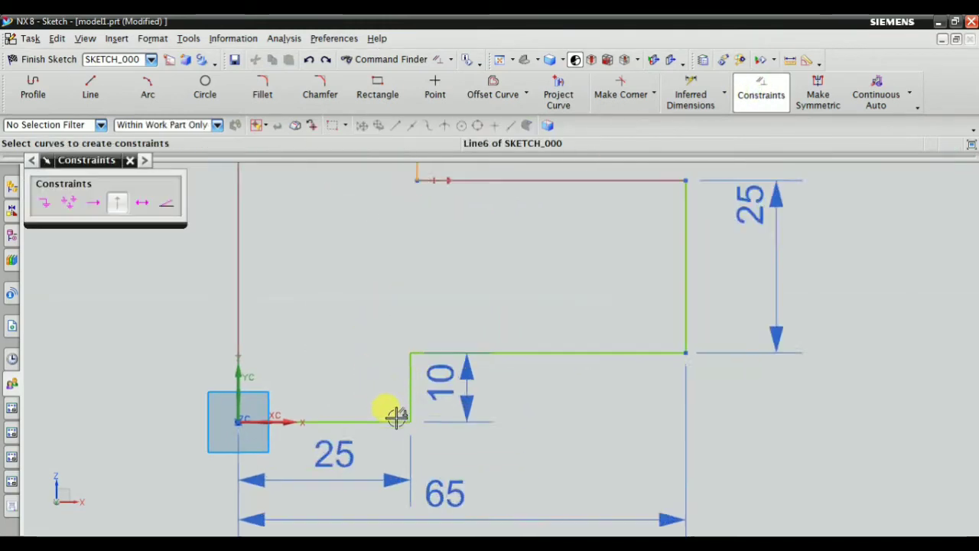
pyautogui.click(393, 383)
pyautogui.click(94, 203)
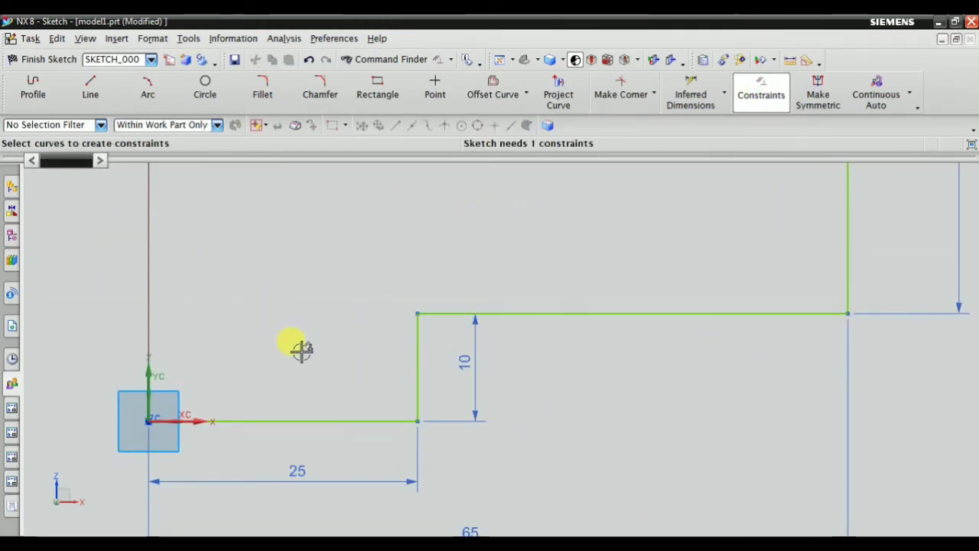
pyautogui.scroll(-3, 383, 251)
pyautogui.scroll(4, 374, 291)
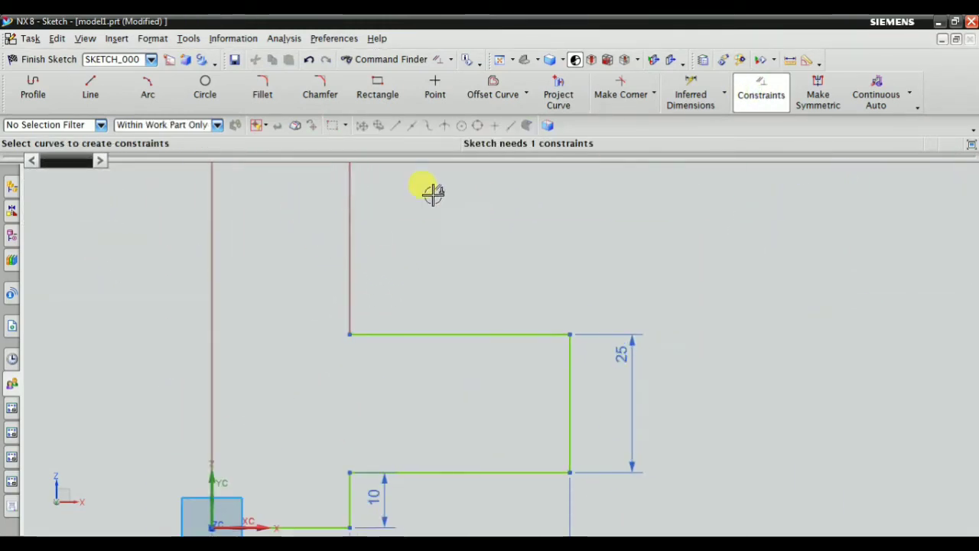
# Step: Dimension the height of the upper step's vertical line at 20 mm
pyautogui.click(620, 95)
pyautogui.click(691, 96)
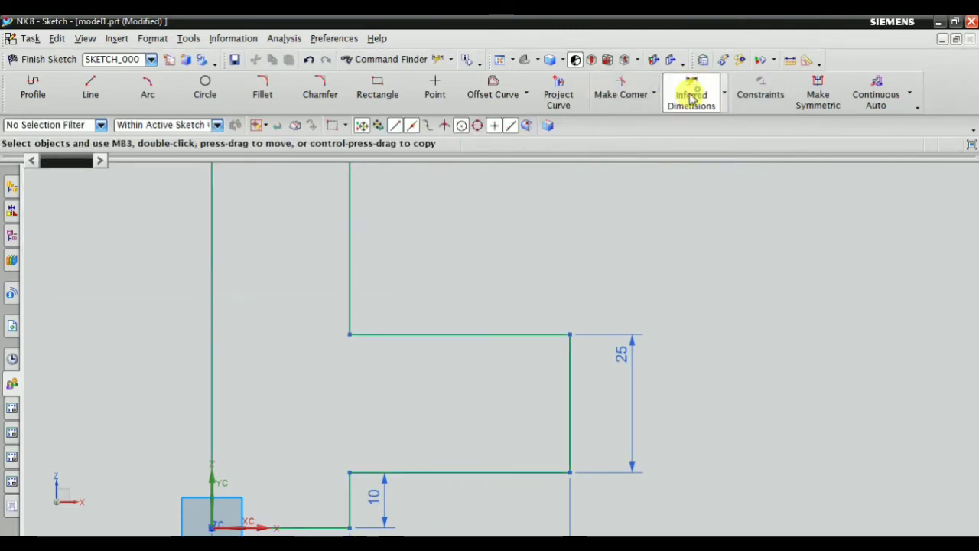
pyautogui.click(349, 208)
pyautogui.click(438, 238)
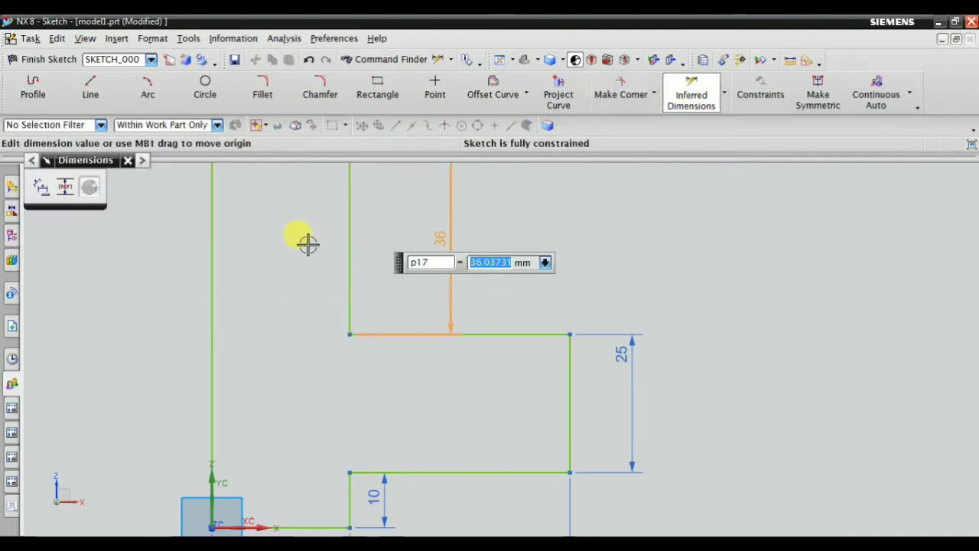
pyautogui.write('20')
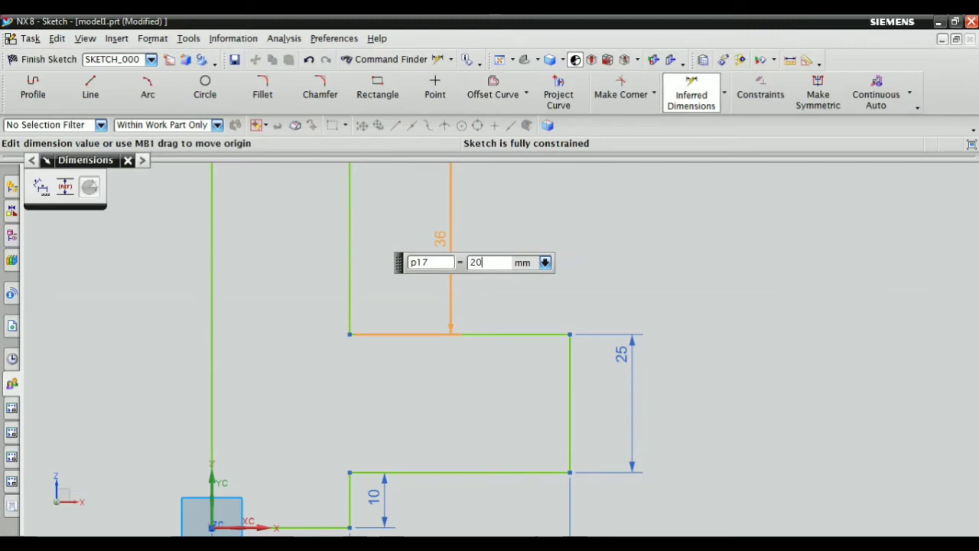
pyautogui.press('Return')
pyautogui.press('Escape')
pyautogui.scroll(-2, 344, 249)
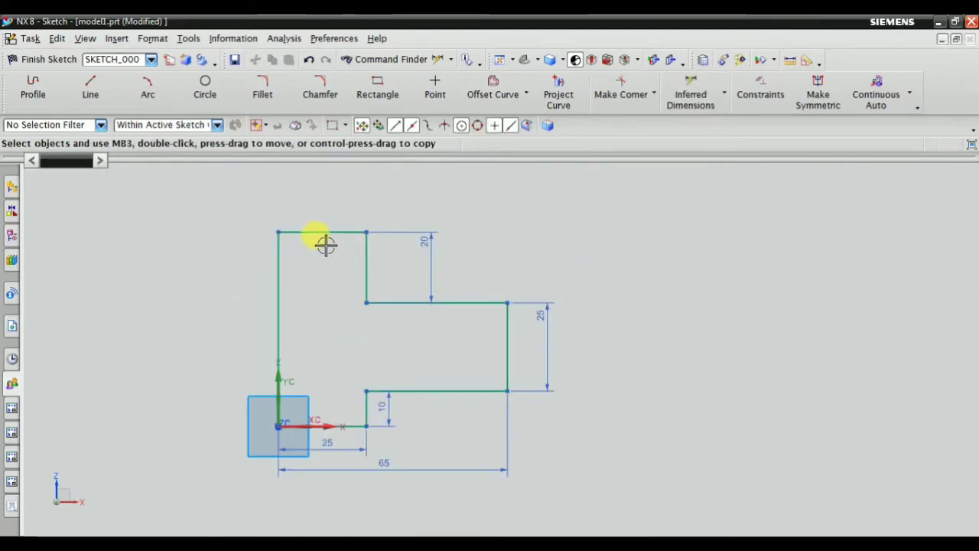
# Step: Check the sketch's constraint status and the reference drawing in Picture Manager, return to NX and finish the sketch
pyautogui.click(749, 101)
pyautogui.scroll(-2, 276, 340)
pyautogui.scroll(3, 223, 329)
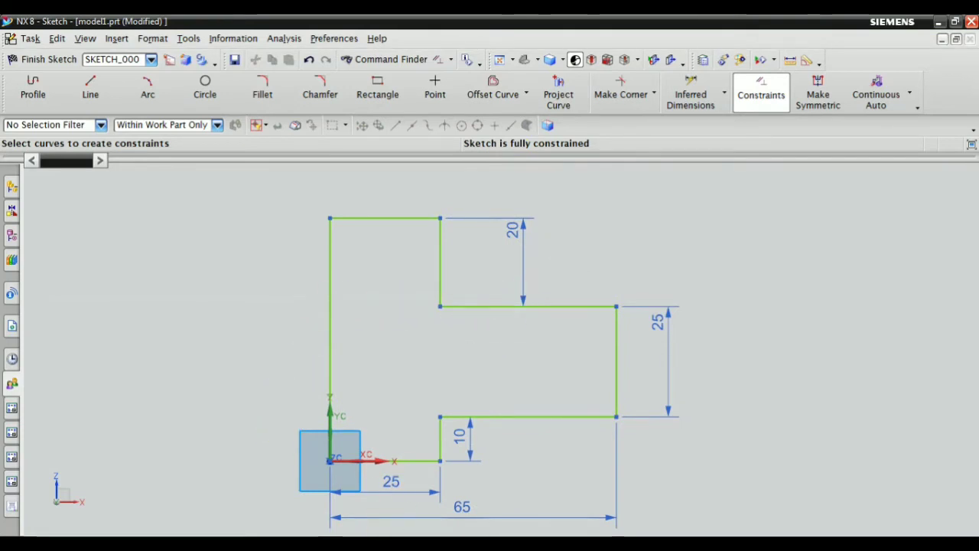
pyautogui.hotkey('alt', 'Tab')
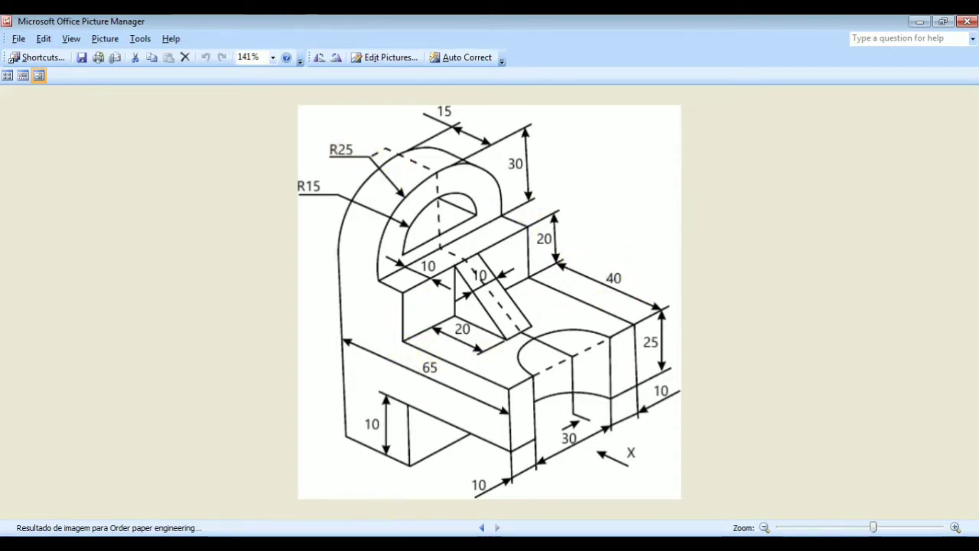
pyautogui.click(352, 543)
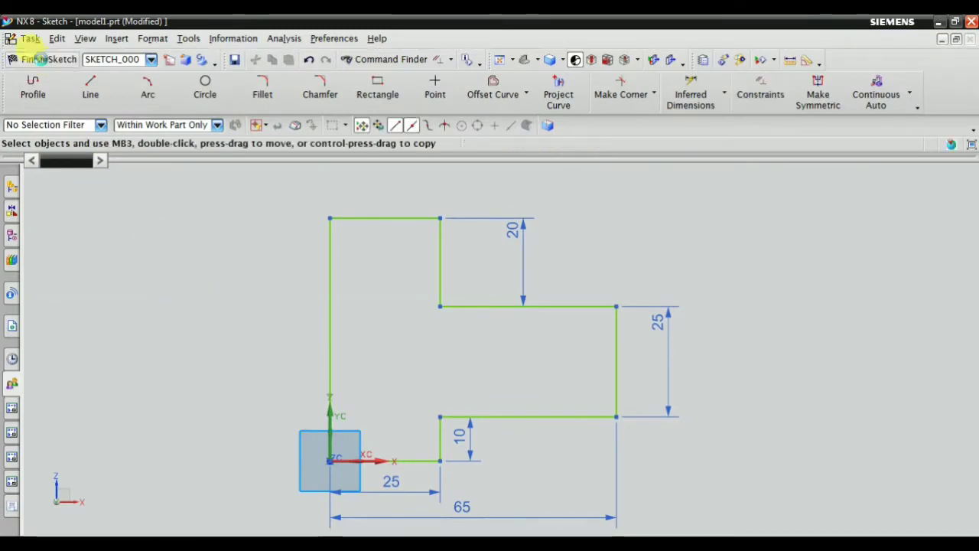
pyautogui.click(31, 59)
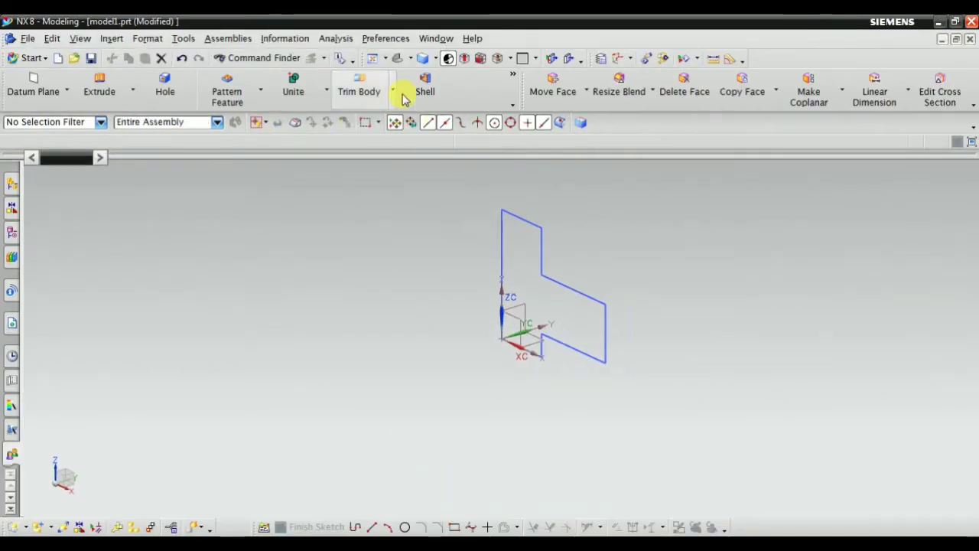
# Step: Fit the view and set up an Extrude of the stepped profile with an end distance of 50 mm
pyautogui.click(398, 58)
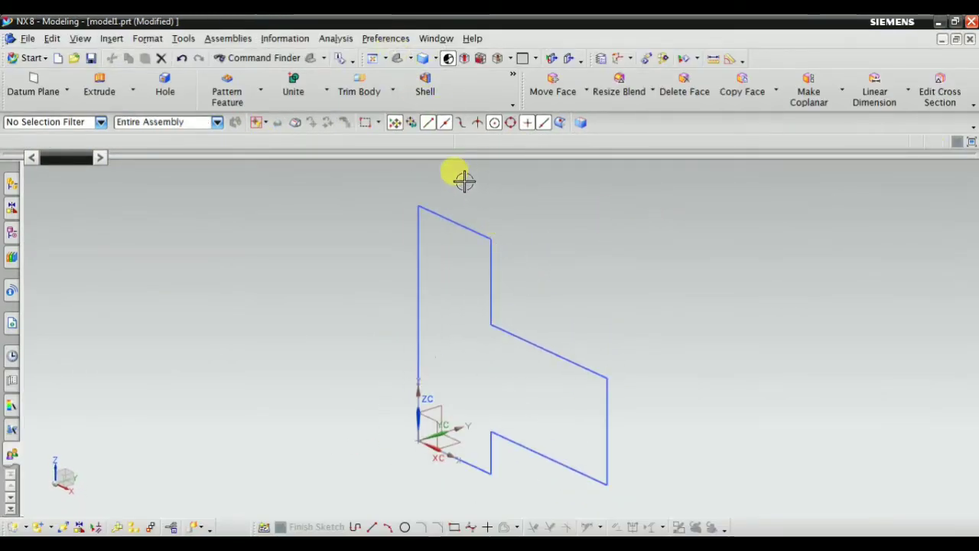
pyautogui.click(442, 215)
pyautogui.click(95, 82)
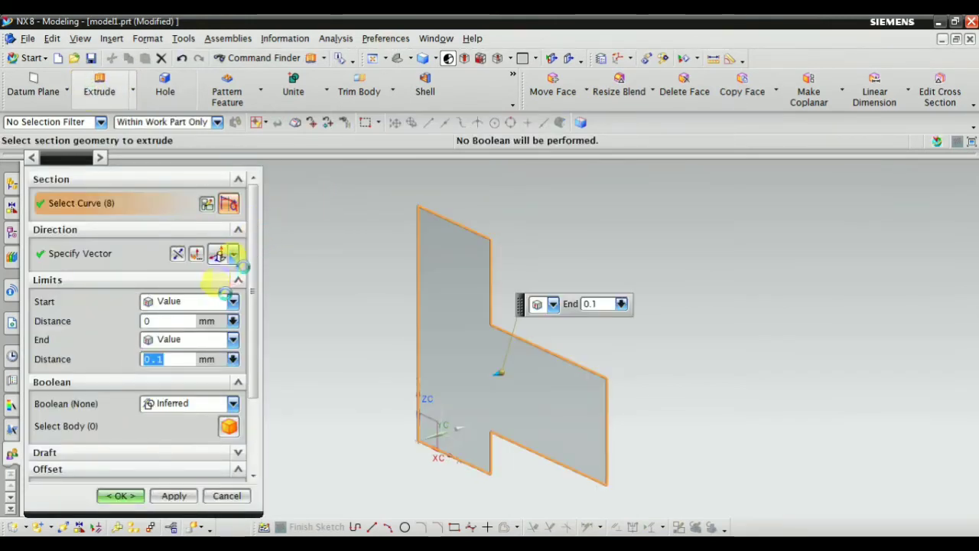
pyautogui.write('50')
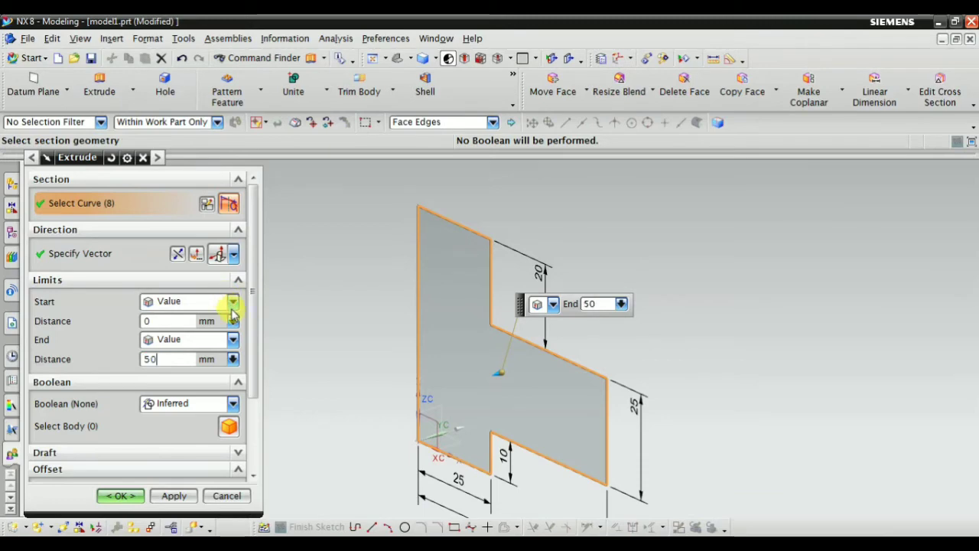
pyautogui.press('Return')
pyautogui.scroll(-2, 481, 262)
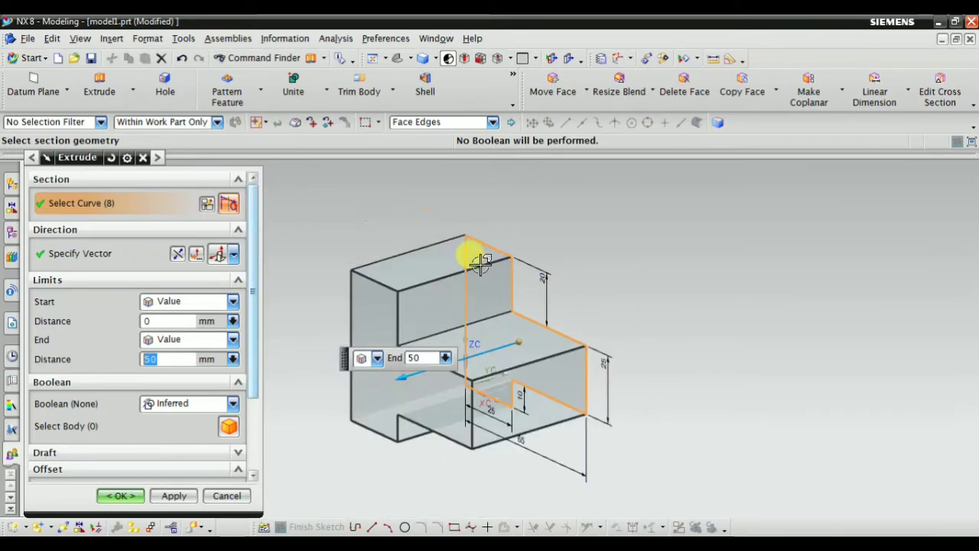
# Step: Switch the extrusion limits to Symmetric Value with a distance of 25 mm
pyautogui.click(211, 304)
pyautogui.click(193, 333)
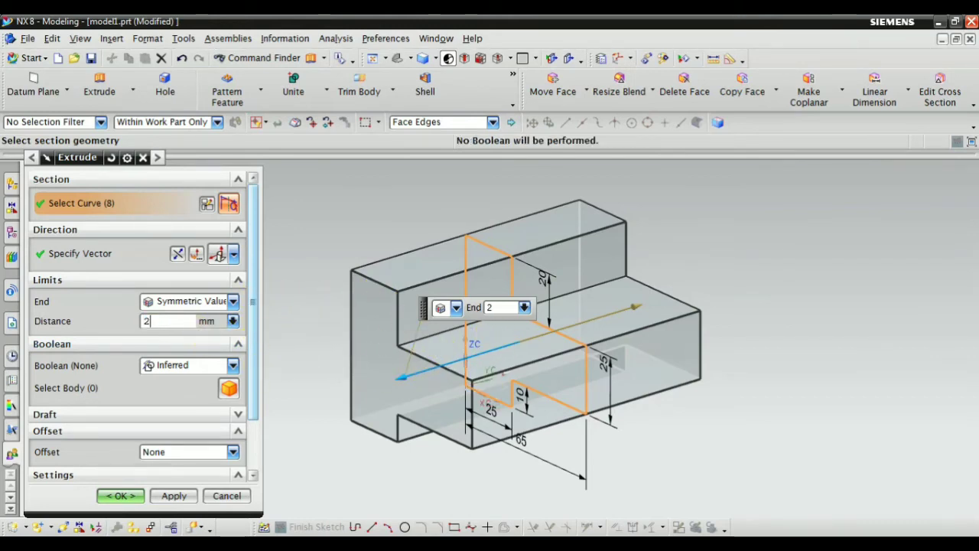
pyautogui.press('Return')
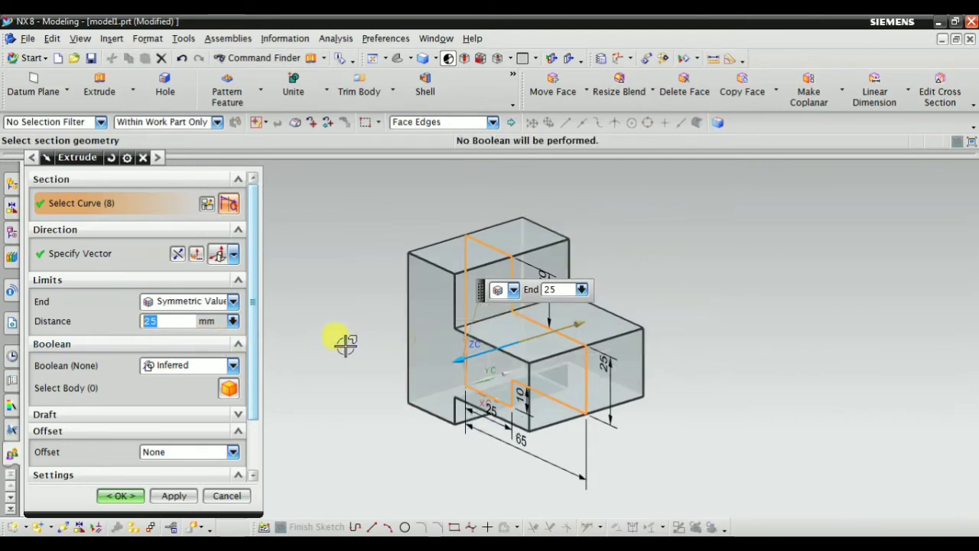
pyautogui.scroll(1, 416, 258)
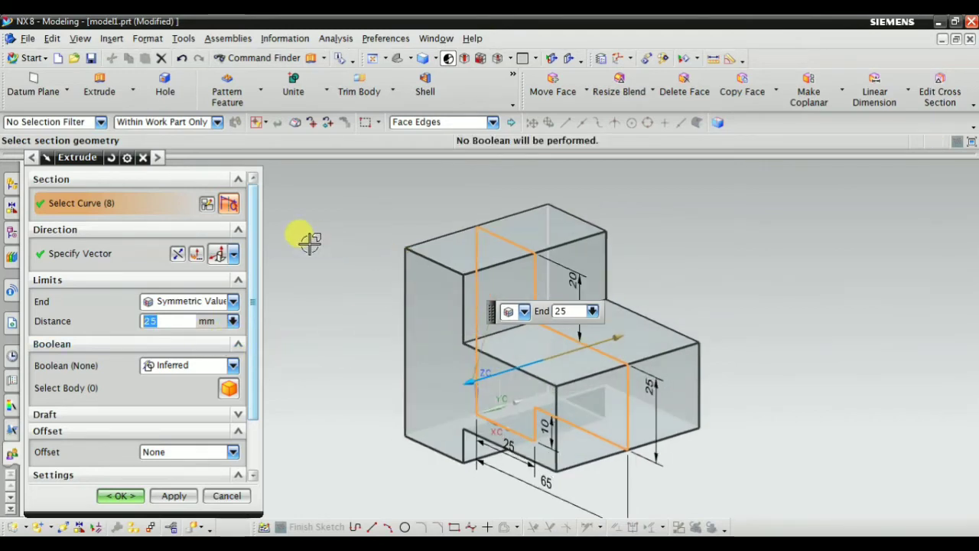
# Step: Set the extrusion's Boolean to None and create the 25 mm symmetric solid from the stepped profile
pyautogui.click(191, 365)
pyautogui.click(169, 380)
pyautogui.click(120, 496)
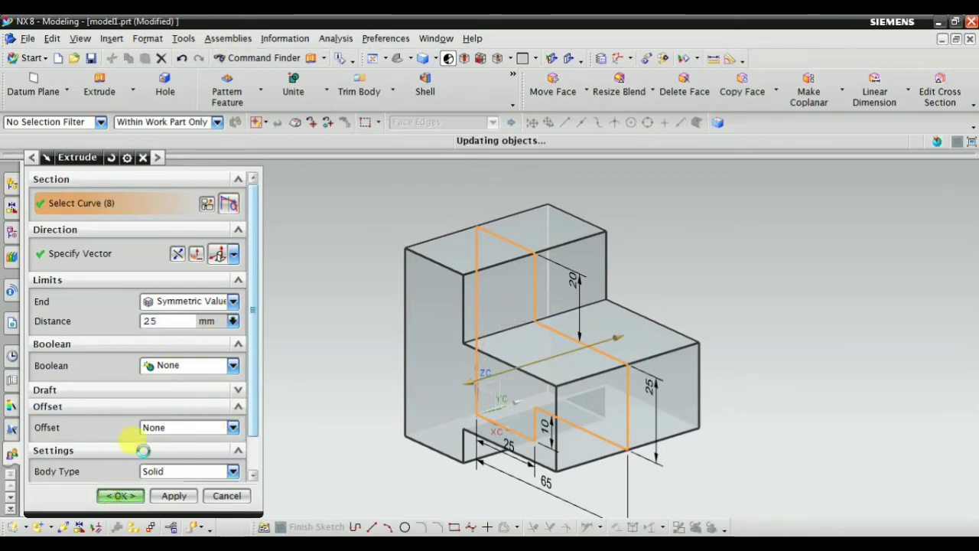
pyautogui.moveTo(299, 372); pyautogui.dragTo(330, 325, button='middle')
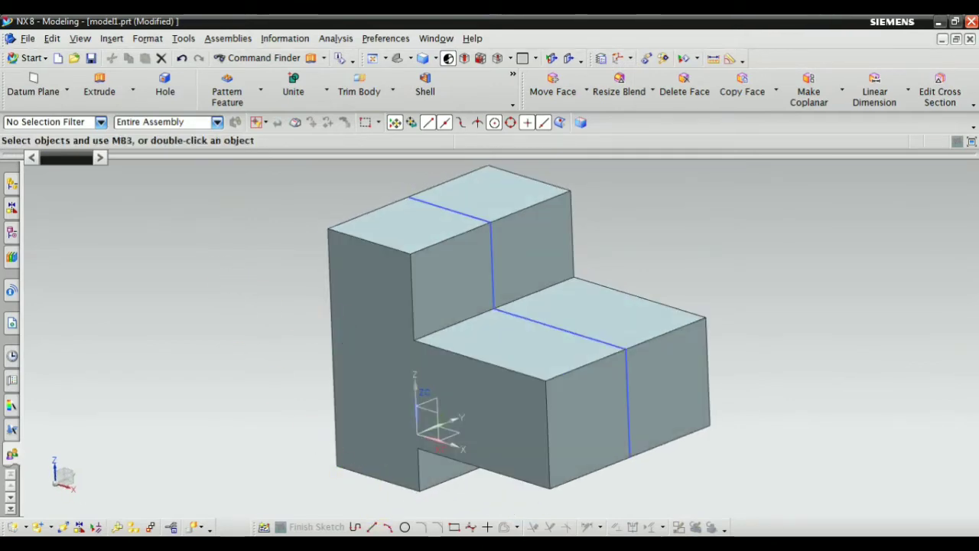
# Step: Check the rounded upright in the Picture Manager reference drawing, return to NX and hide the stepped profile sketch
pyautogui.hotkey('alt', 'Tab')
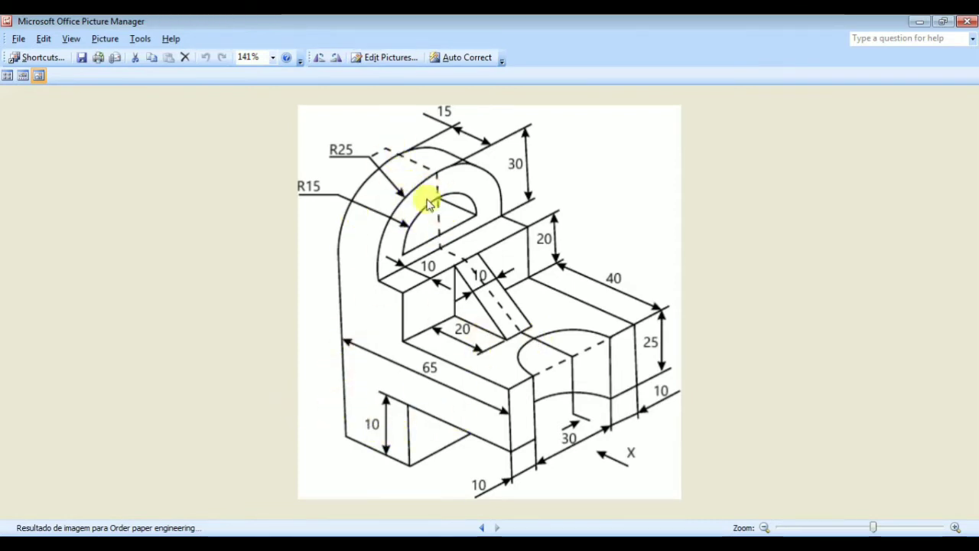
pyautogui.click(306, 544)
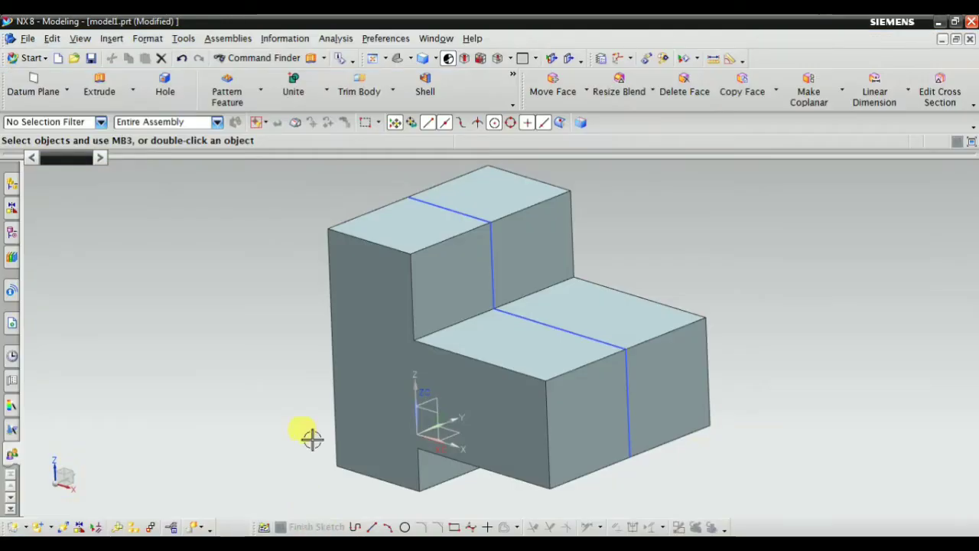
pyautogui.scroll(3, 285, 205)
pyautogui.moveTo(343, 311); pyautogui.dragTo(294, 279, button='middle')
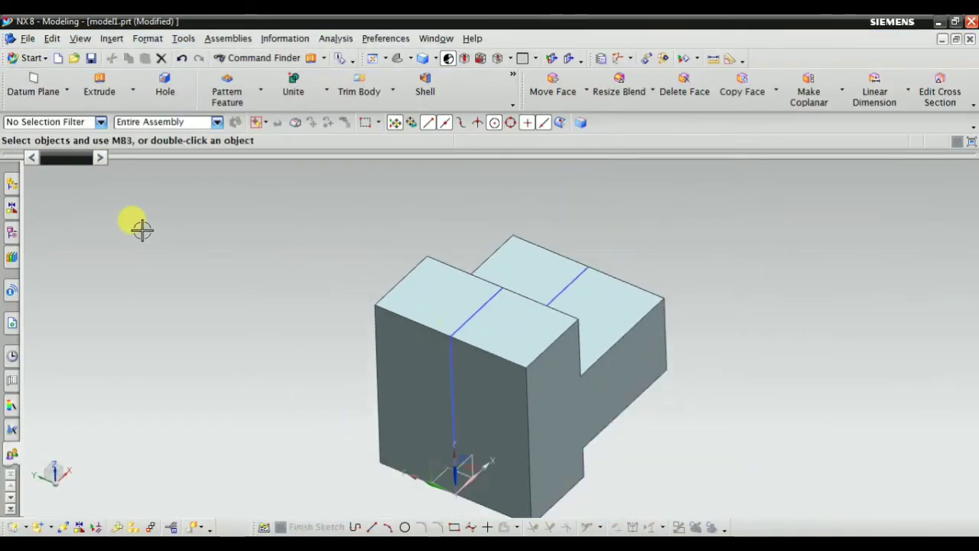
pyautogui.moveTo(137, 228); pyautogui.dragTo(252, 310, button='middle')
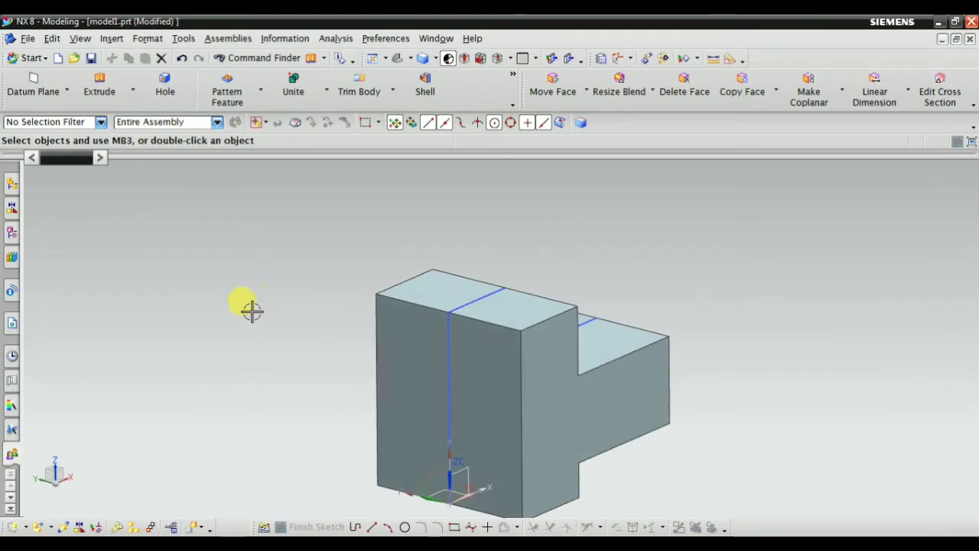
pyautogui.rightClick(450, 333)
pyautogui.click(482, 44)
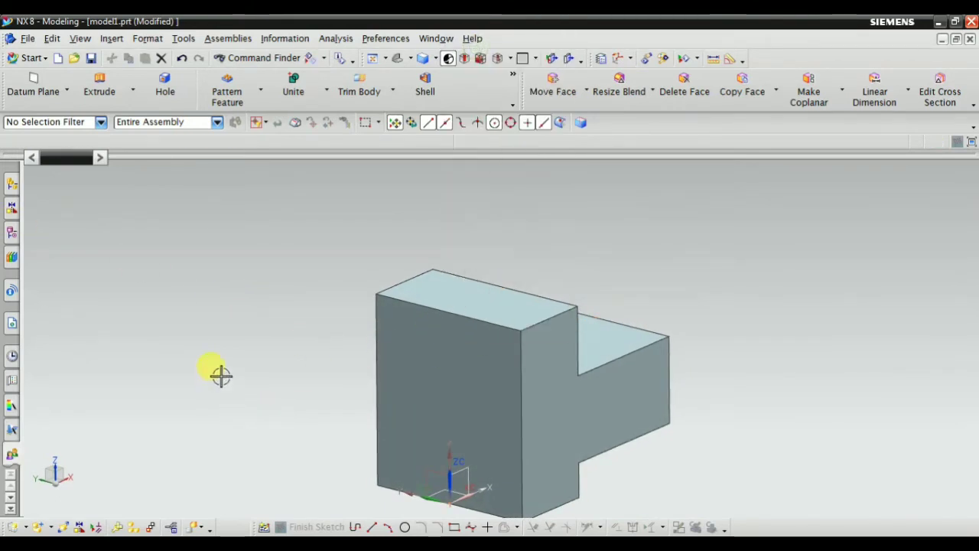
# Step: Create a new sketch on the body's tall back face with a horizontal reference
pyautogui.click(112, 40)
pyautogui.click(127, 72)
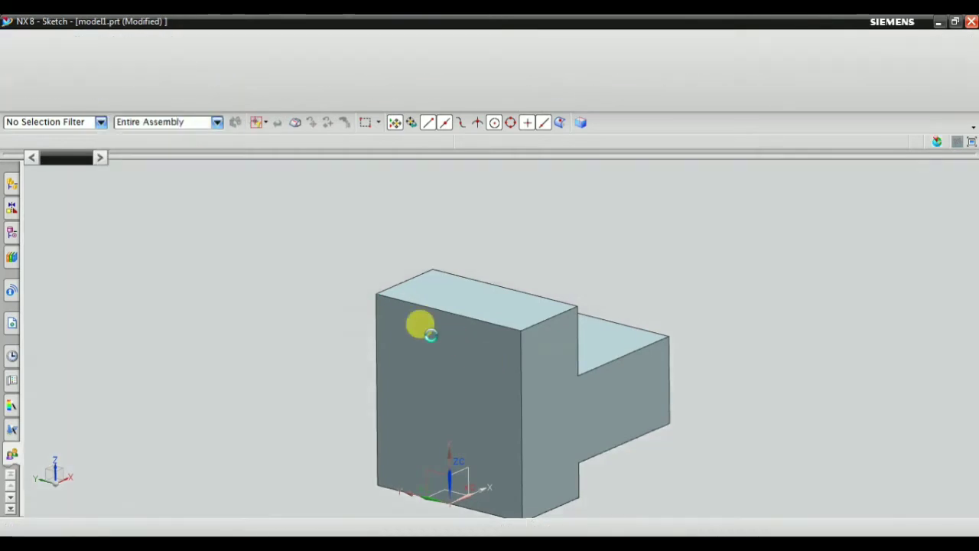
pyautogui.click(415, 322)
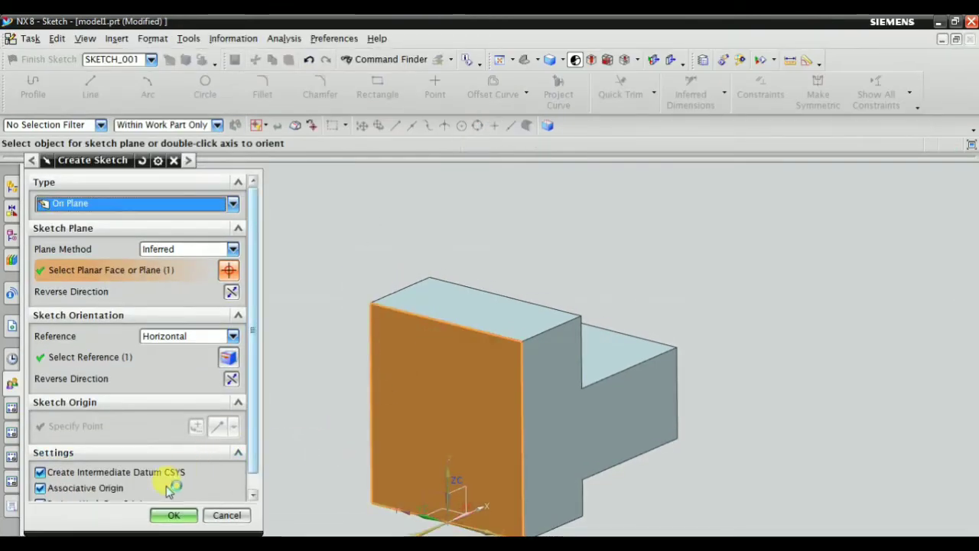
pyautogui.click(168, 514)
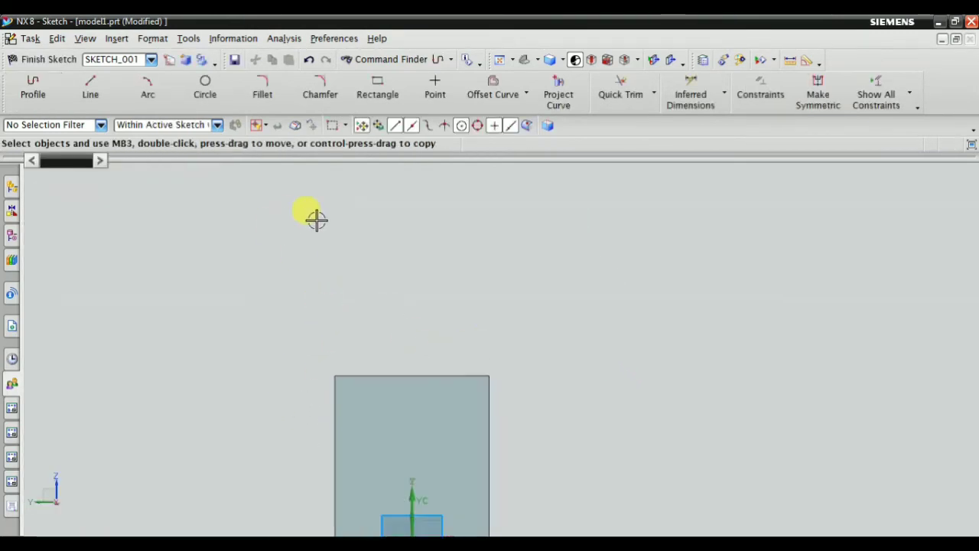
# Step: Consult the reference drawing, then draw a semicircular three-point arc bulging upward between the back face's two upper corners
pyautogui.hotkey('alt', 'Tab')
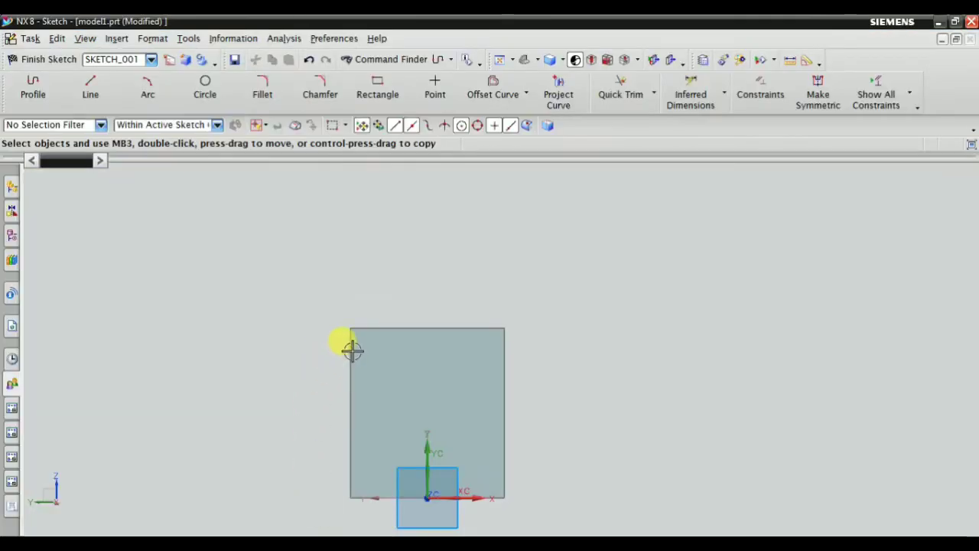
pyautogui.scroll(-1, 352, 350)
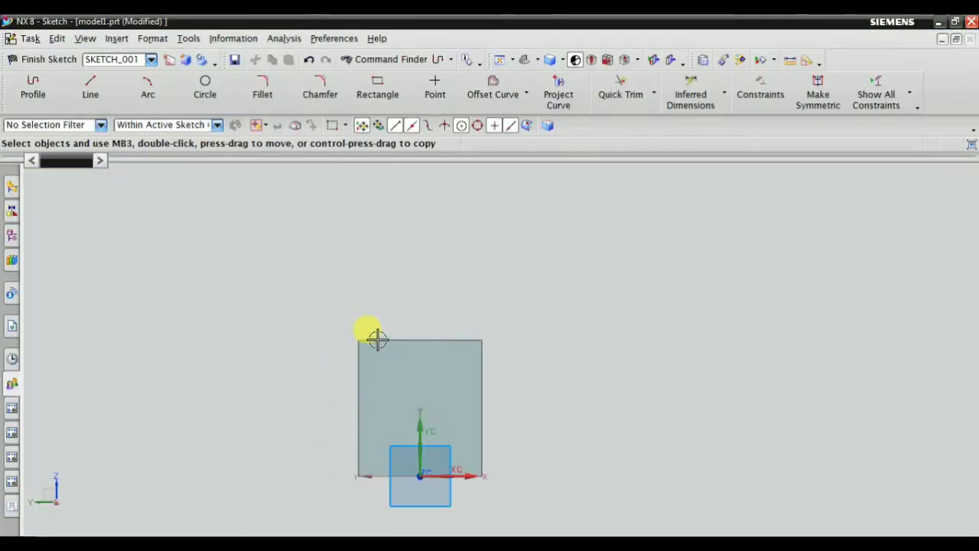
pyautogui.scroll(3, 376, 339)
pyautogui.click(148, 90)
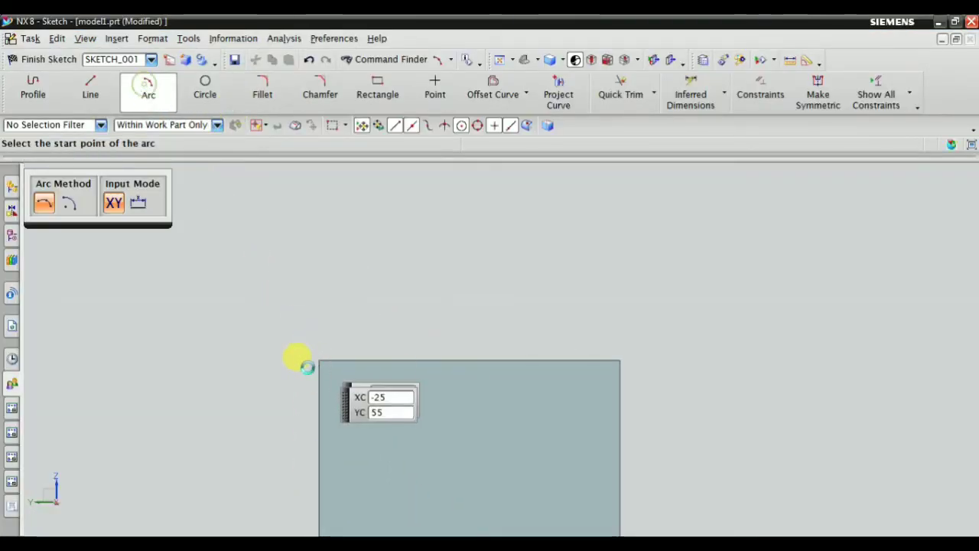
pyautogui.click(319, 359)
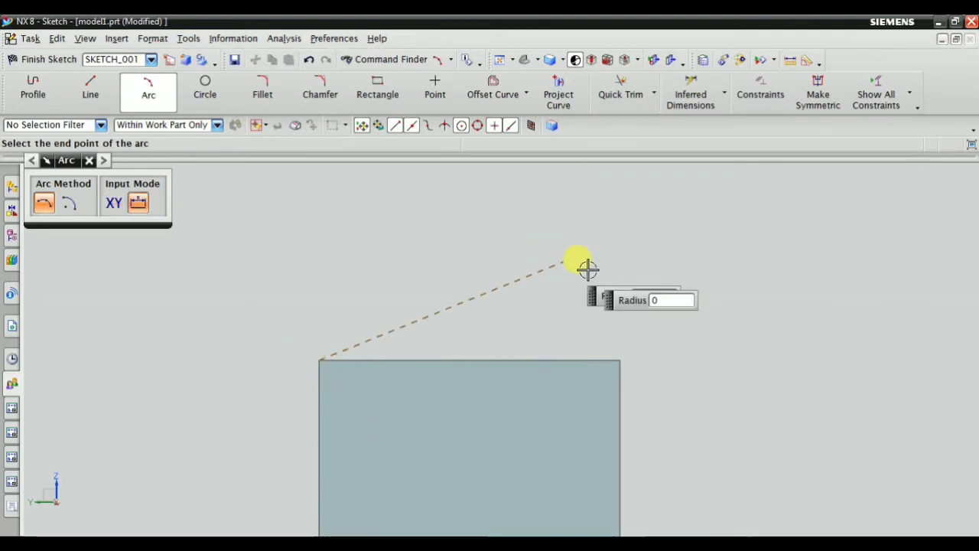
pyautogui.click(620, 360)
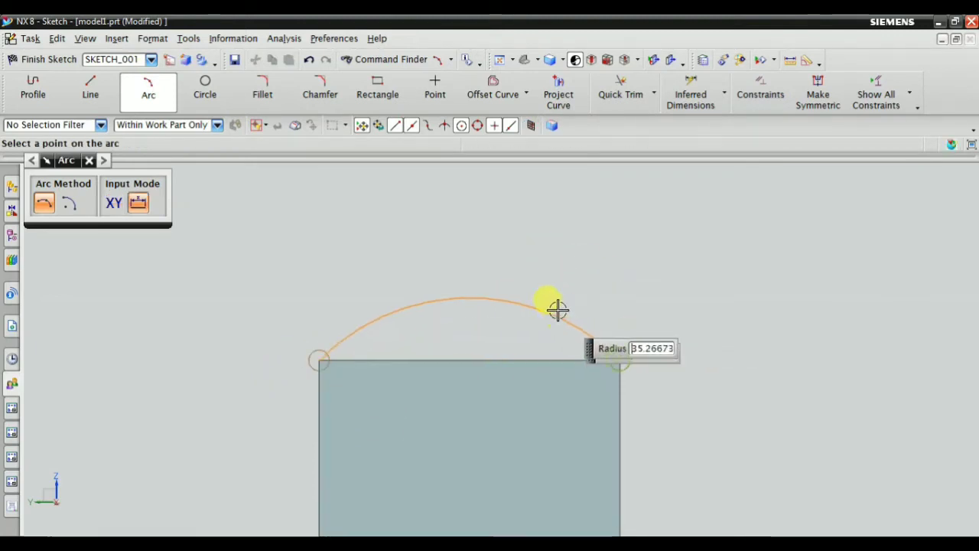
pyautogui.click(531, 253)
pyautogui.press('Escape')
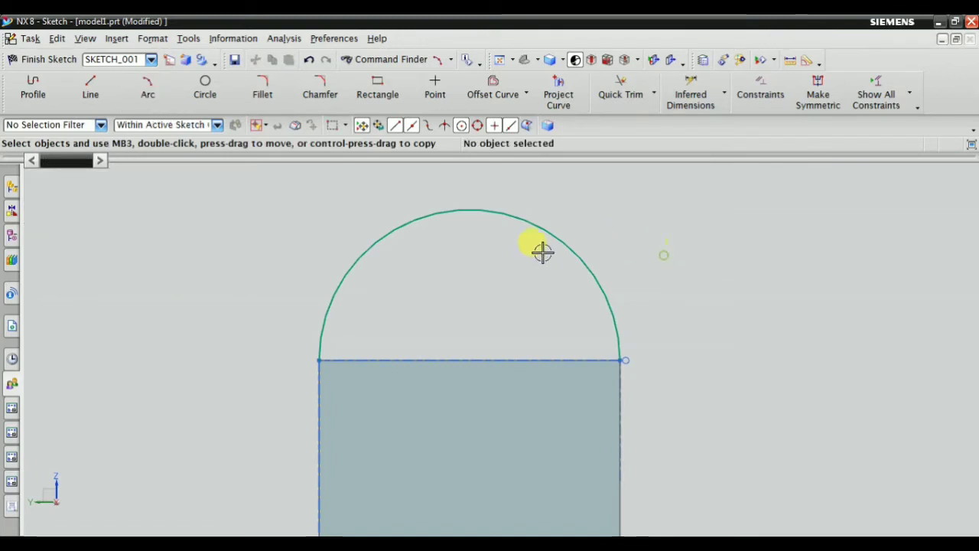
# Step: Constrain the arc tangent to the back face's vertical side edge
pyautogui.scroll(-1, 517, 263)
pyautogui.scroll(1, 402, 297)
pyautogui.click(769, 95)
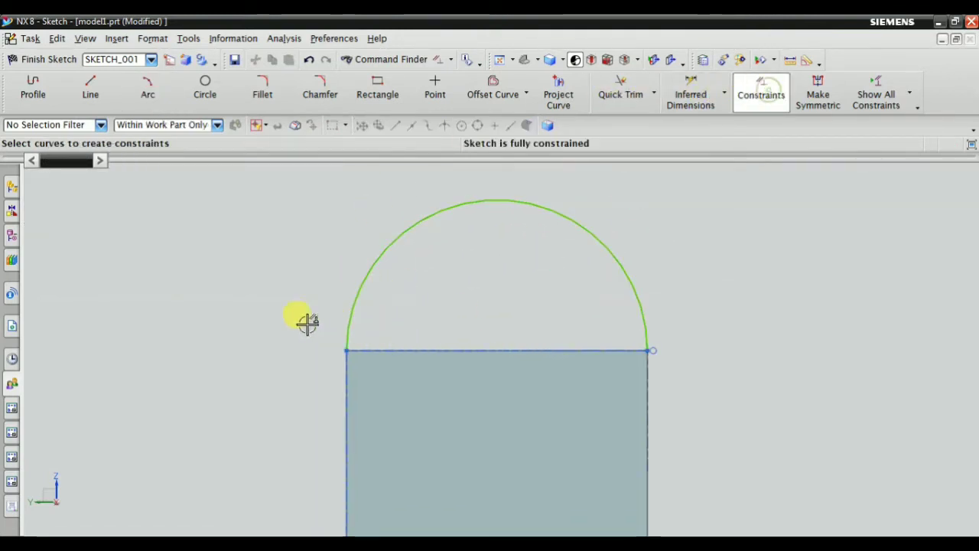
pyautogui.scroll(2, 350, 334)
pyautogui.click(363, 255)
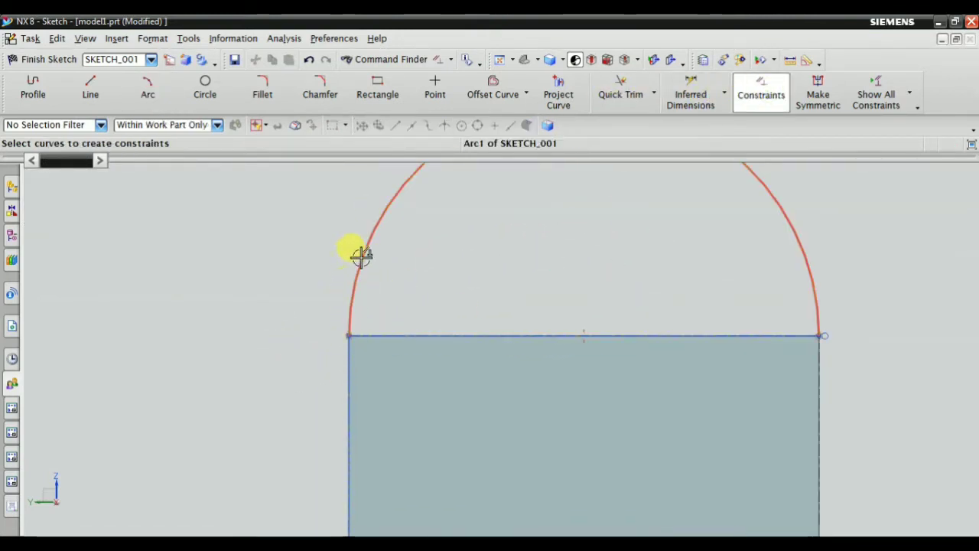
pyautogui.click(342, 375)
pyautogui.click(69, 201)
pyautogui.middleClick(230, 236)
pyautogui.scroll(-1, 322, 281)
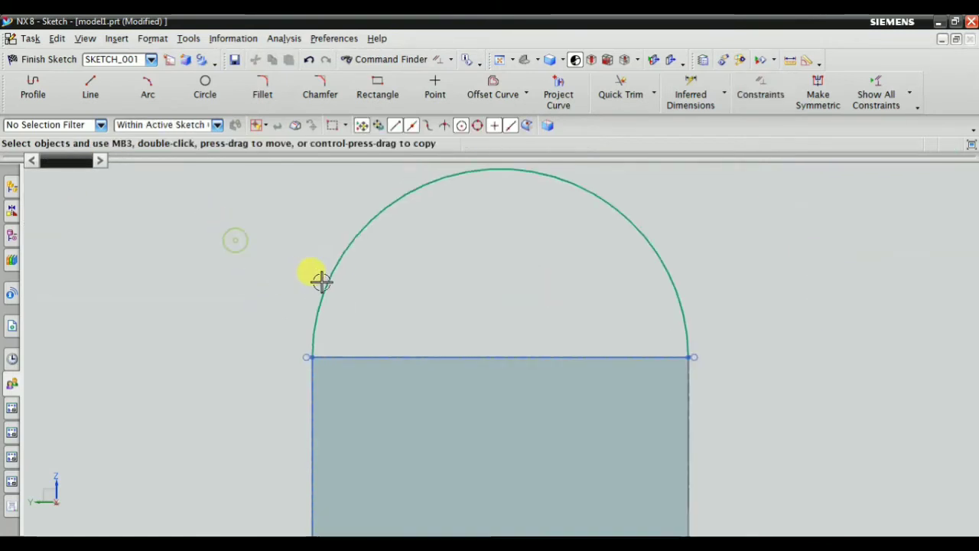
# Step: Close the arc with a horizontal 50 mm line between its two endpoints
pyautogui.scroll(1, 303, 274)
pyautogui.scroll(-1, 197, 213)
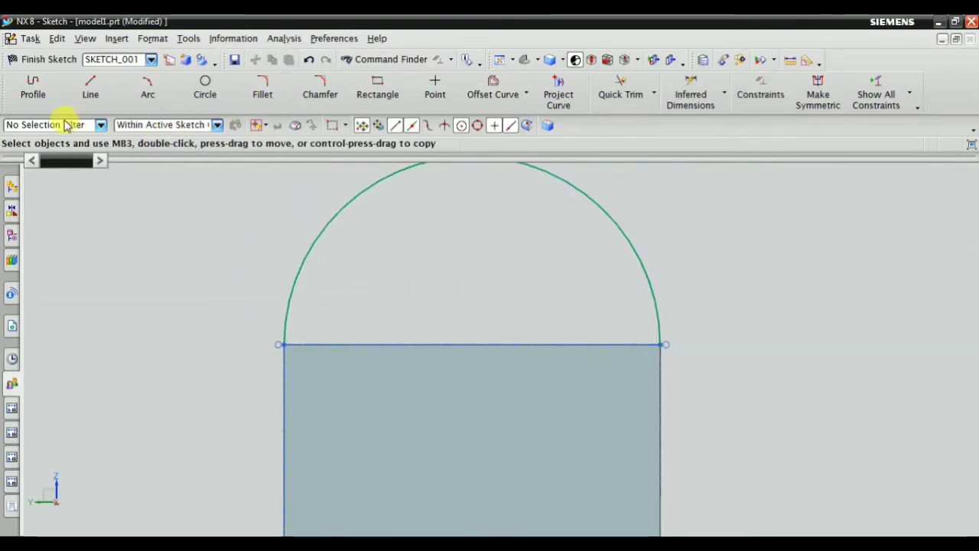
pyautogui.click(90, 86)
pyautogui.click(279, 344)
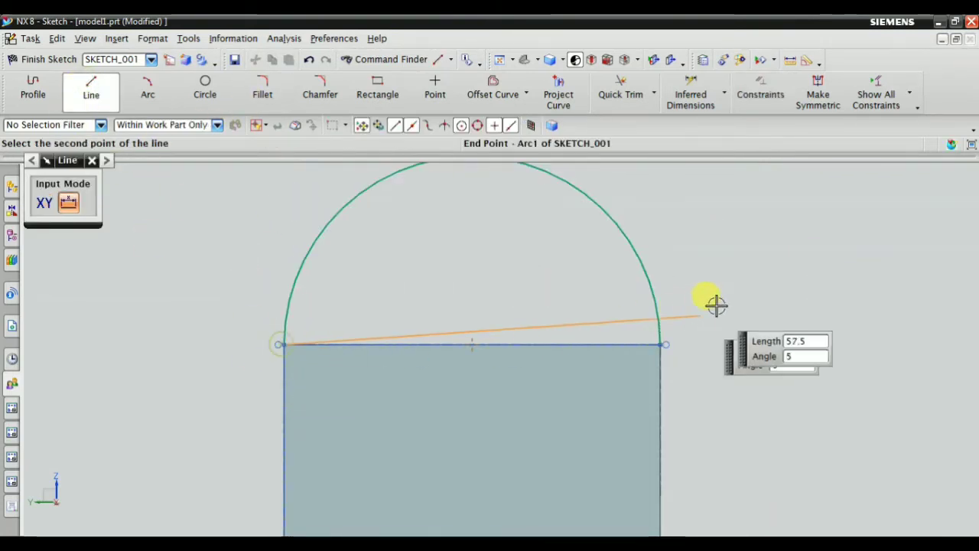
pyautogui.click(653, 344)
pyautogui.middleClick(692, 343)
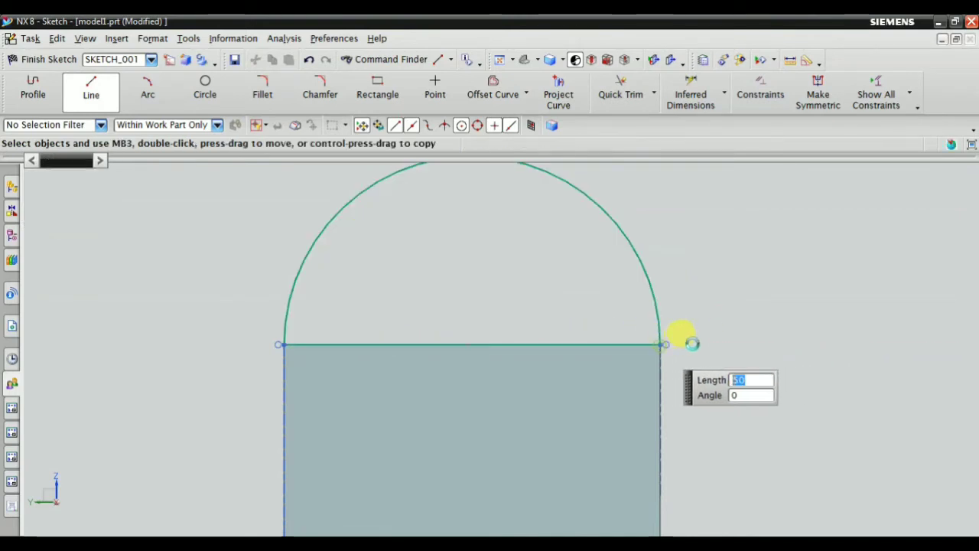
pyautogui.scroll(-2, 433, 348)
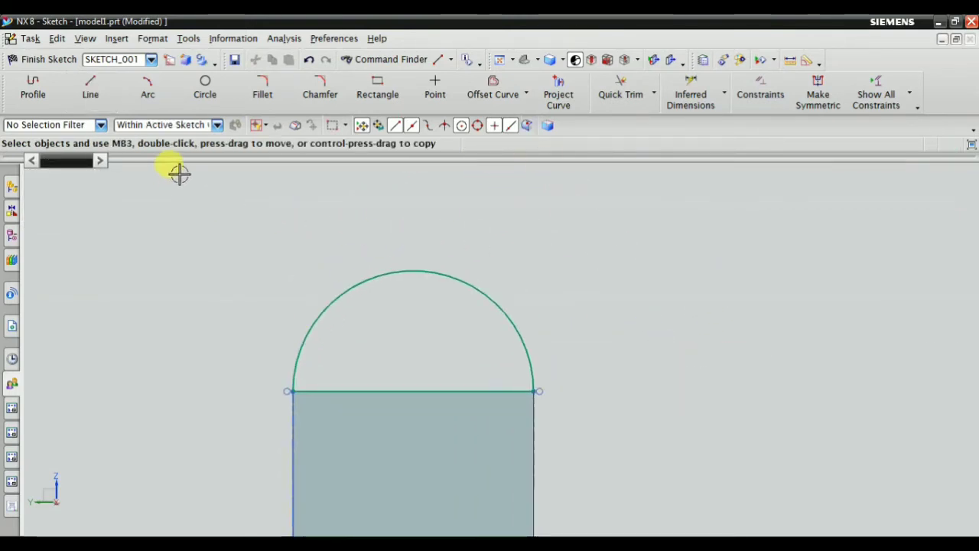
# Step: Draw a circle about 32.6 mm in diameter, concentric with the semicircular arc
pyautogui.click(205, 94)
pyautogui.scroll(3, 438, 260)
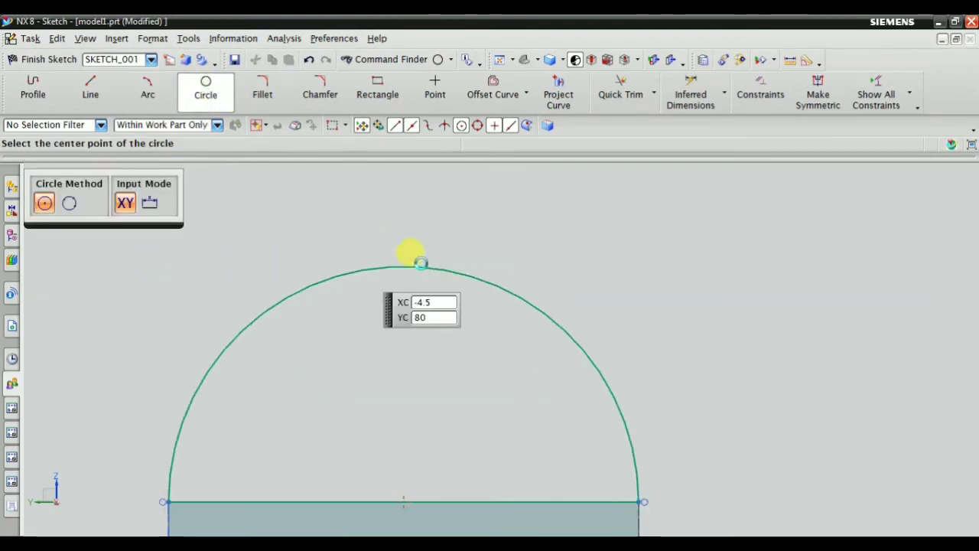
pyautogui.click(435, 271)
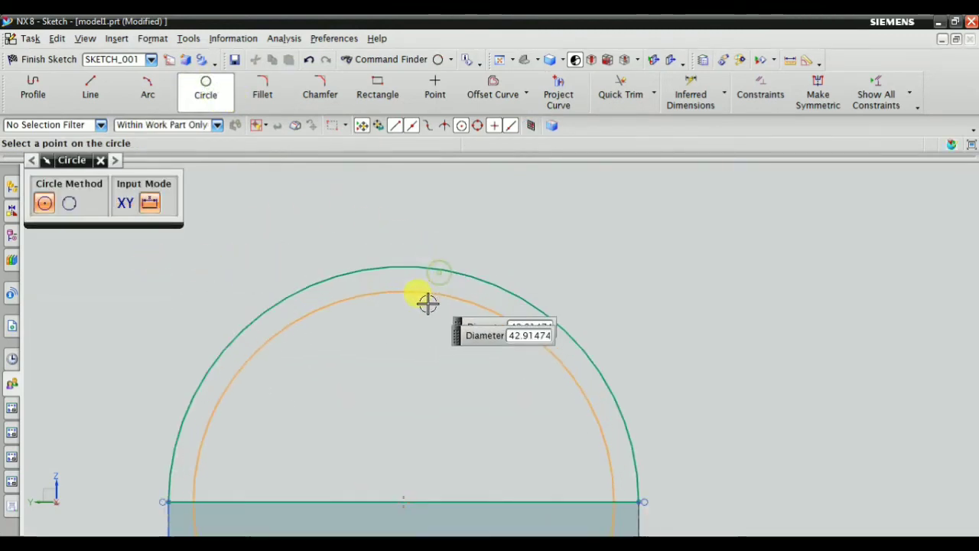
pyautogui.click(415, 344)
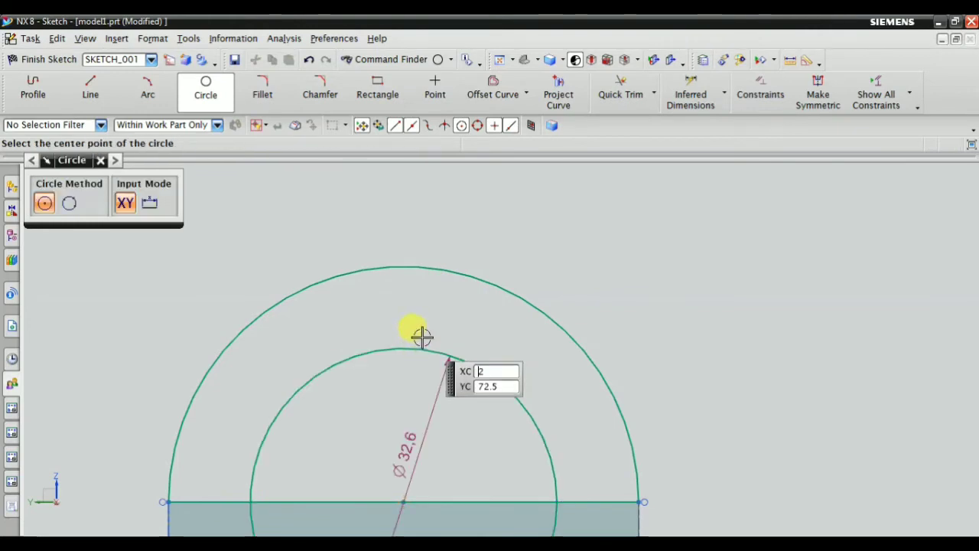
pyautogui.middleClick(424, 306)
pyautogui.scroll(-2, 513, 267)
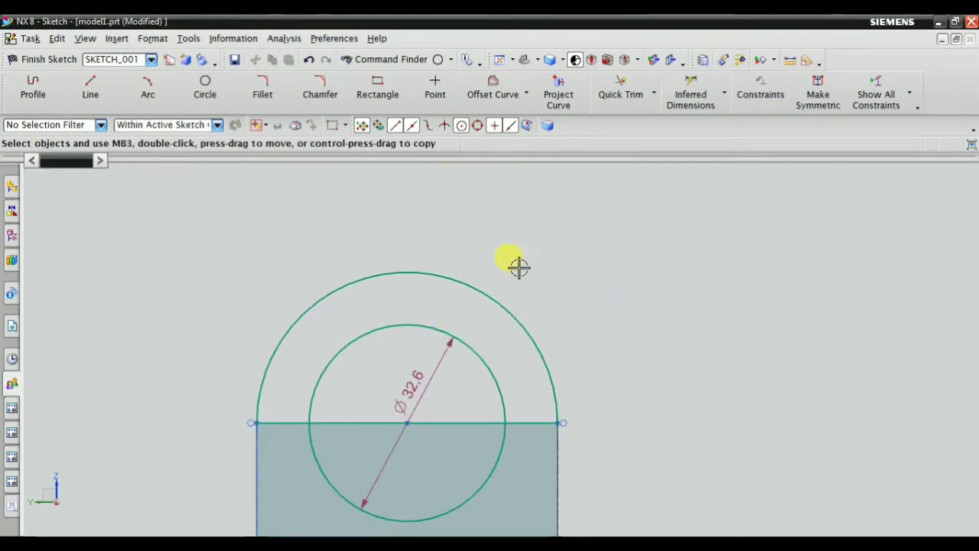
# Step: Turn off Continuous Auto Dimensioning for the sketch
pyautogui.click(913, 95)
pyautogui.click(842, 301)
pyautogui.scroll(-1, 420, 367)
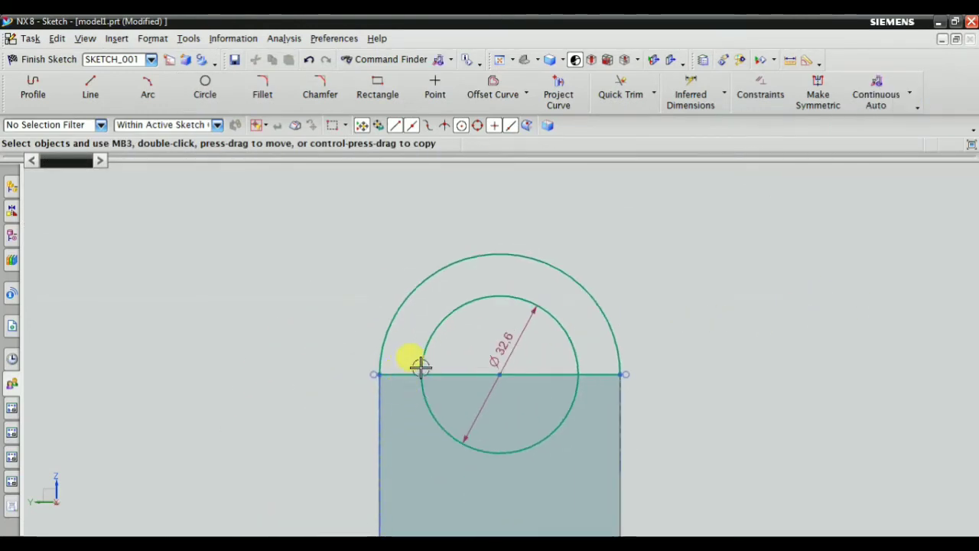
# Step: Draw a horizontal line across the inner circle above its center, ending at about XC 16.5, YC 61.5
pyautogui.scroll(2, 441, 357)
pyautogui.click(91, 88)
pyautogui.scroll(2, 436, 356)
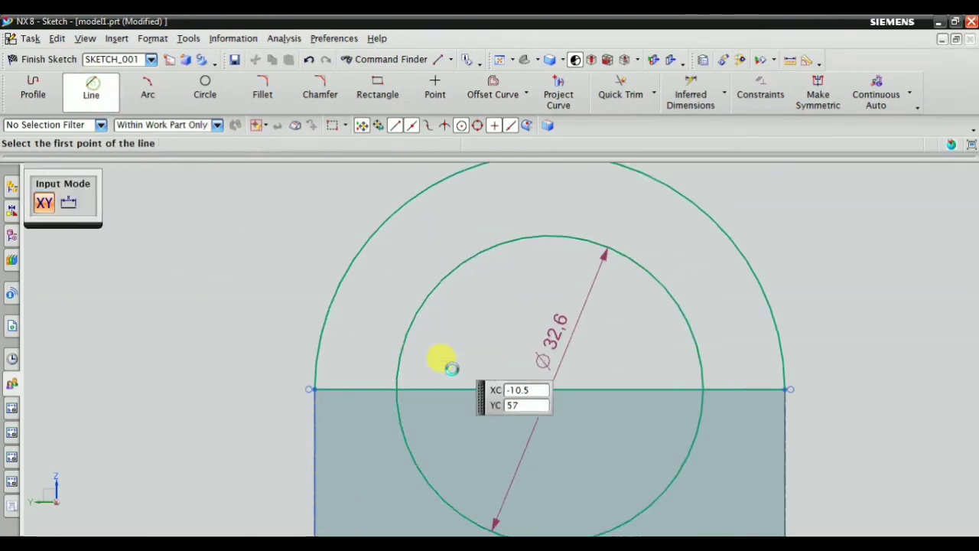
pyautogui.click(339, 317)
pyautogui.click(767, 317)
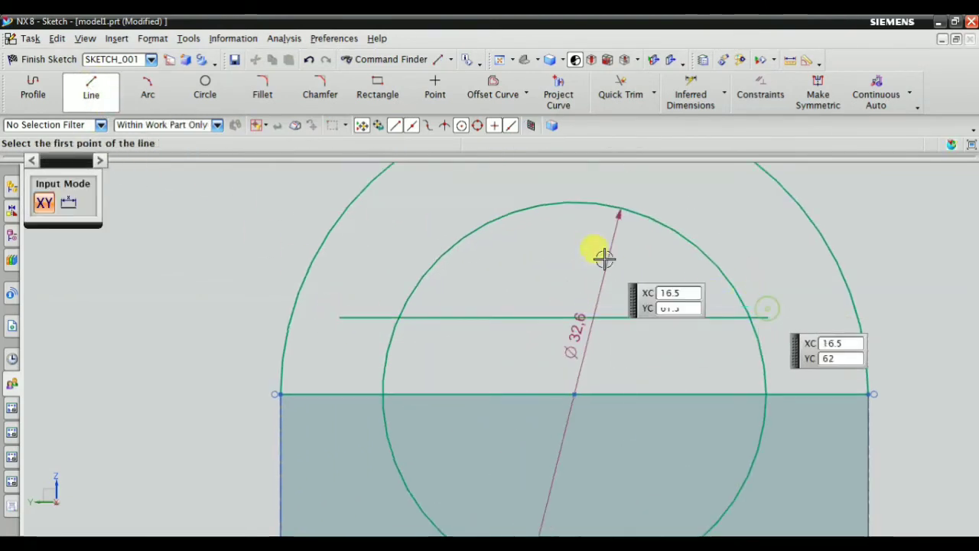
pyautogui.press('Escape')
# Step: Quick Trim the horizontal line's overhanging ends and the inner circle's side segments between that line and the arc's base line
pyautogui.click(626, 86)
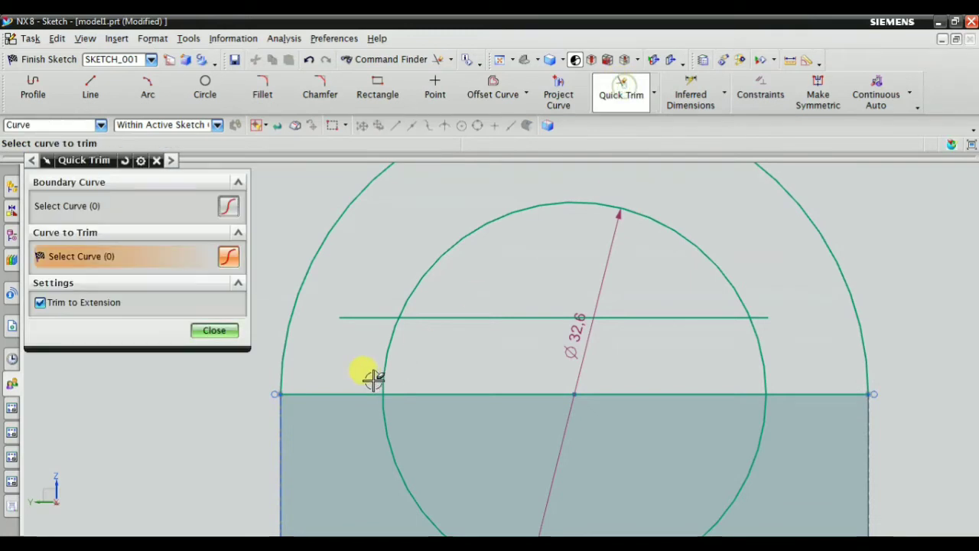
pyautogui.moveTo(370, 284); pyautogui.dragTo(365, 349)
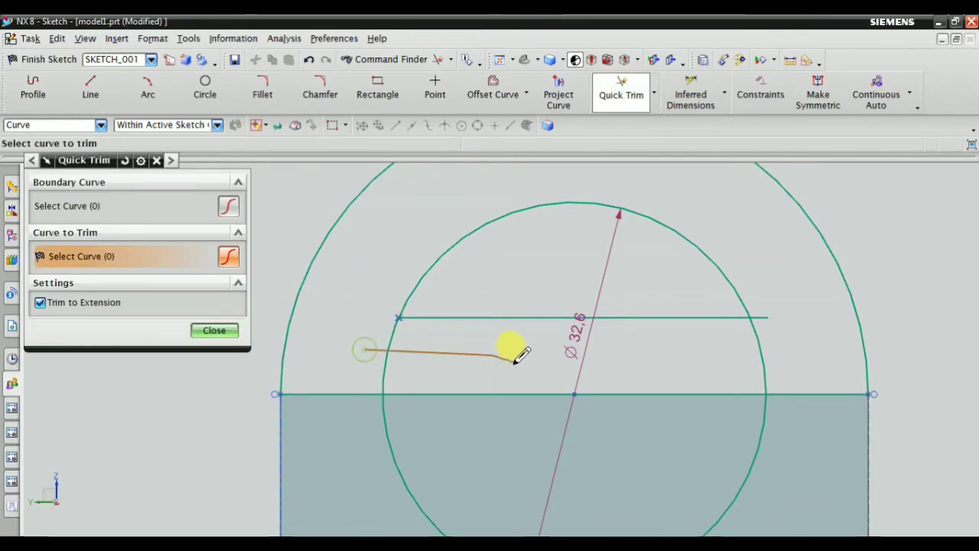
pyautogui.moveTo(520, 356); pyautogui.dragTo(525, 351)
pyautogui.scroll(5, 754, 284)
pyautogui.moveTo(764, 279)
pyautogui.mouseDown()
pyautogui.moveTo(704, 350)
pyautogui.moveTo(668, 422)
pyautogui.mouseUp()
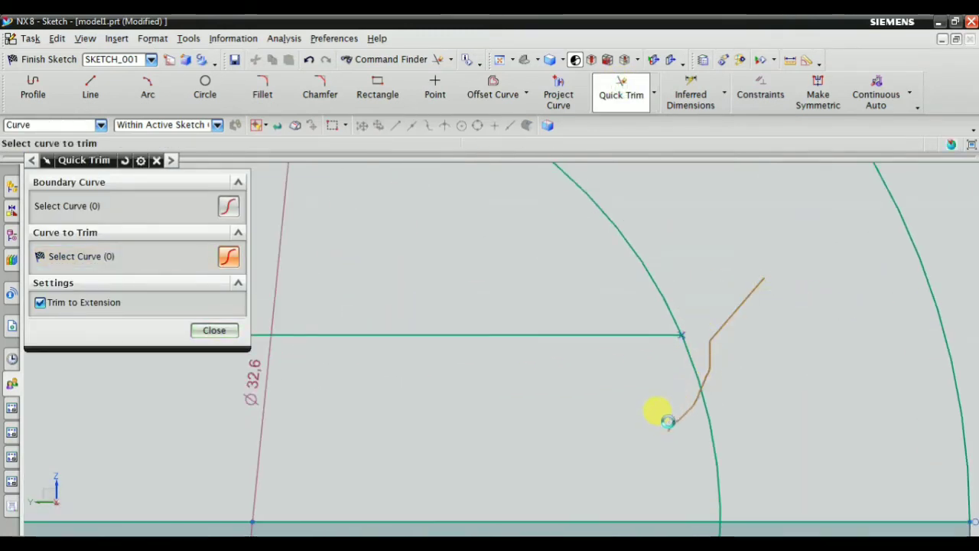
pyautogui.press('Escape')
pyautogui.scroll(-5, 603, 371)
pyautogui.scroll(1, 491, 372)
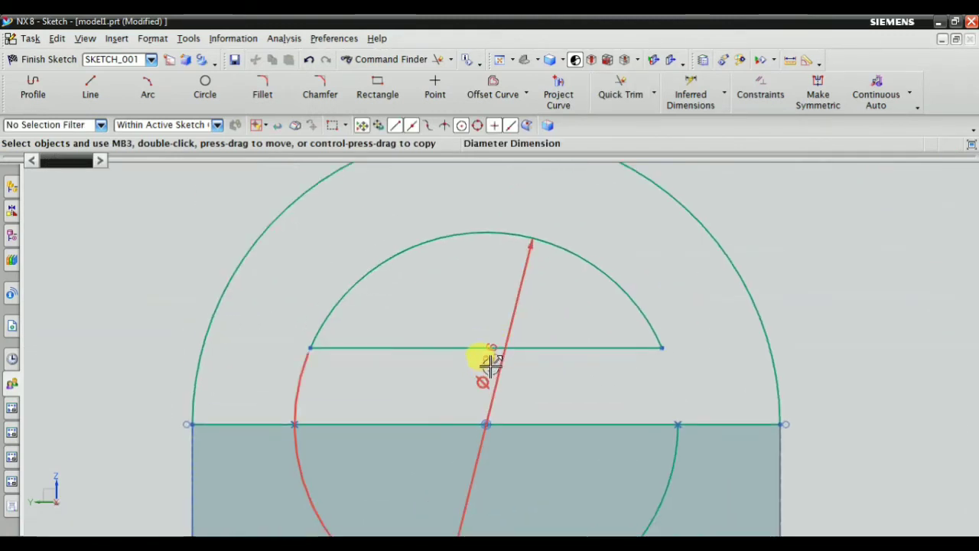
pyautogui.moveTo(490, 365); pyautogui.dragTo(137, 240)
pyautogui.doubleClick(137, 237)
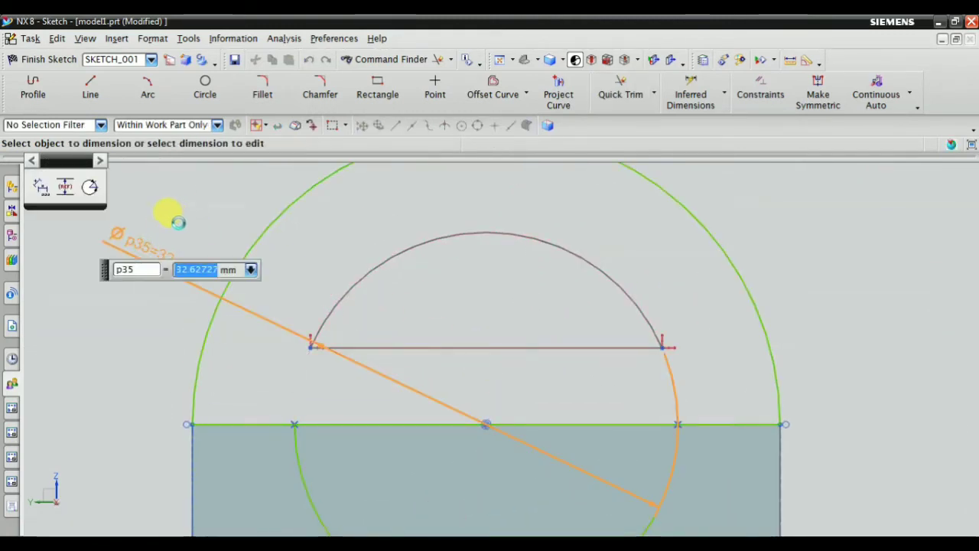
pyautogui.press('Escape')
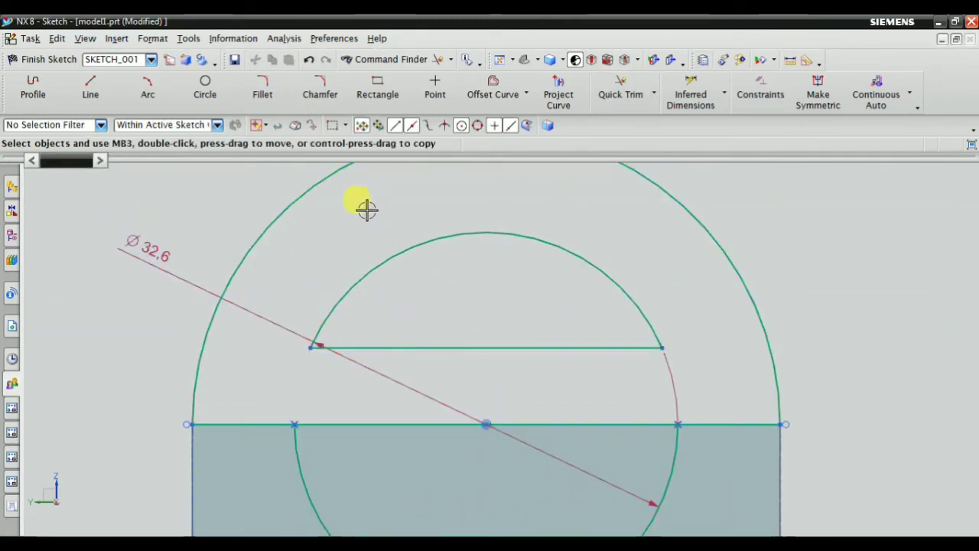
# Step: Switch to the reference drawing in Picture Manager to check the window arc's radius, and return to NX
pyautogui.scroll(-3, 334, 393)
pyautogui.click(402, 544)
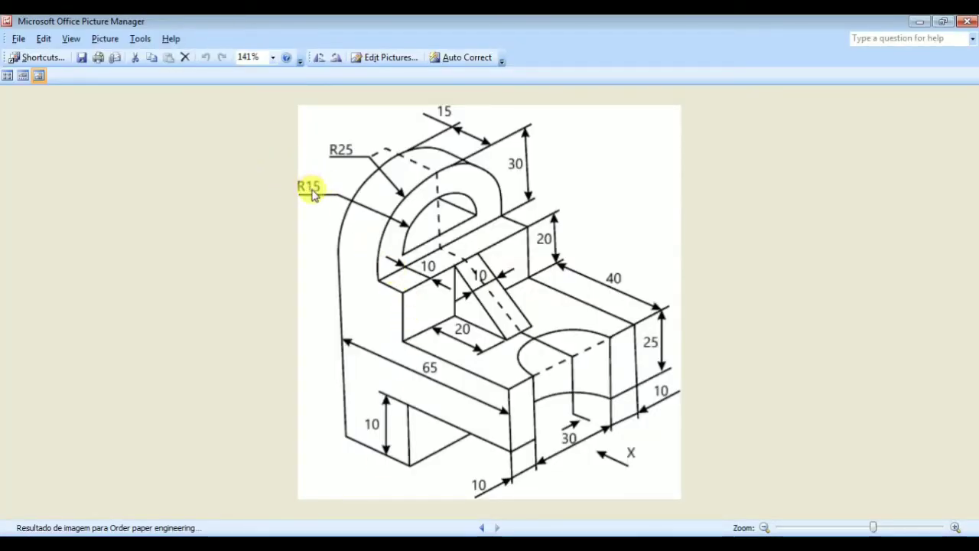
pyautogui.click(367, 544)
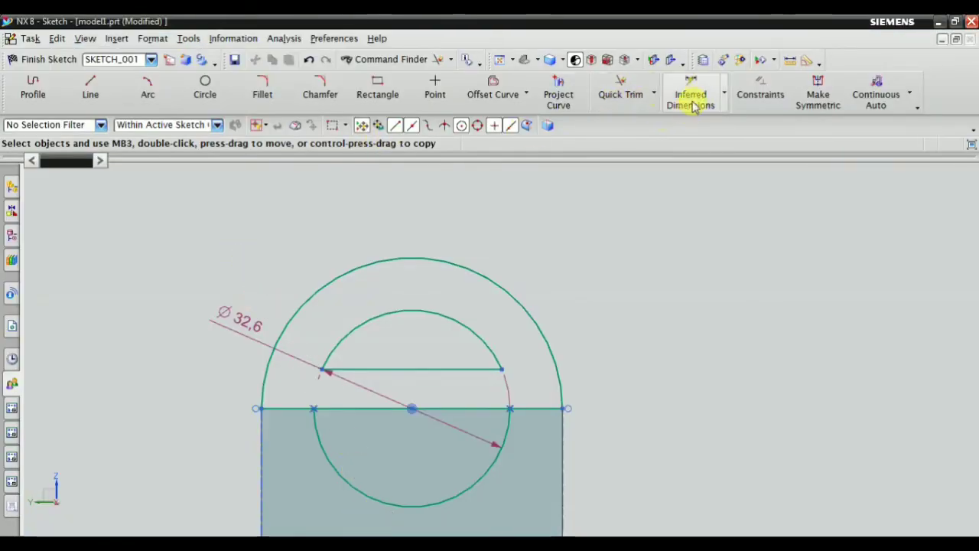
# Step: Delete the 32.6 mm diameter dimension from the inner circle
pyautogui.moveTo(255, 324); pyautogui.dragTo(570, 219)
pyautogui.rightClick(570, 219)
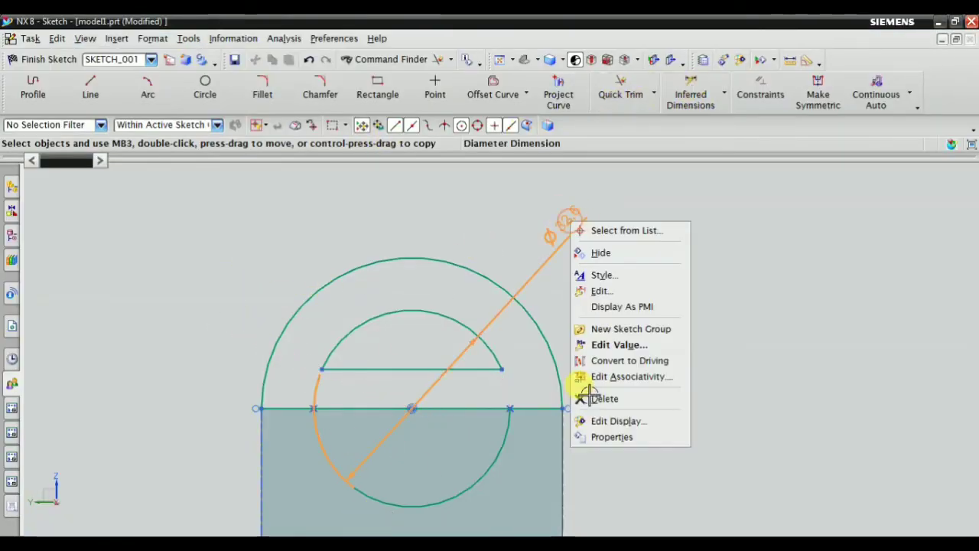
pyautogui.click(610, 395)
pyautogui.click(648, 164)
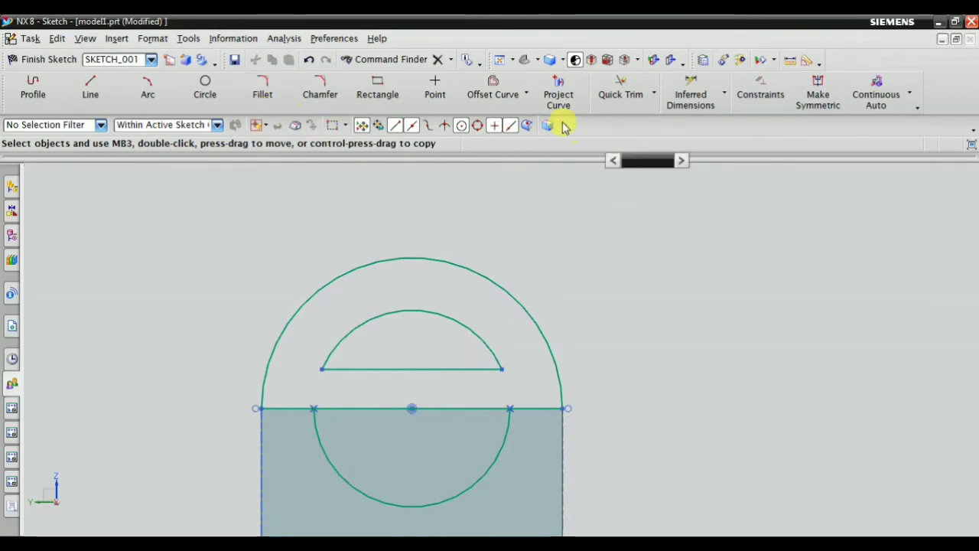
# Step: Add a radius dimension of 15 mm to the window's upper arc
pyautogui.click(725, 95)
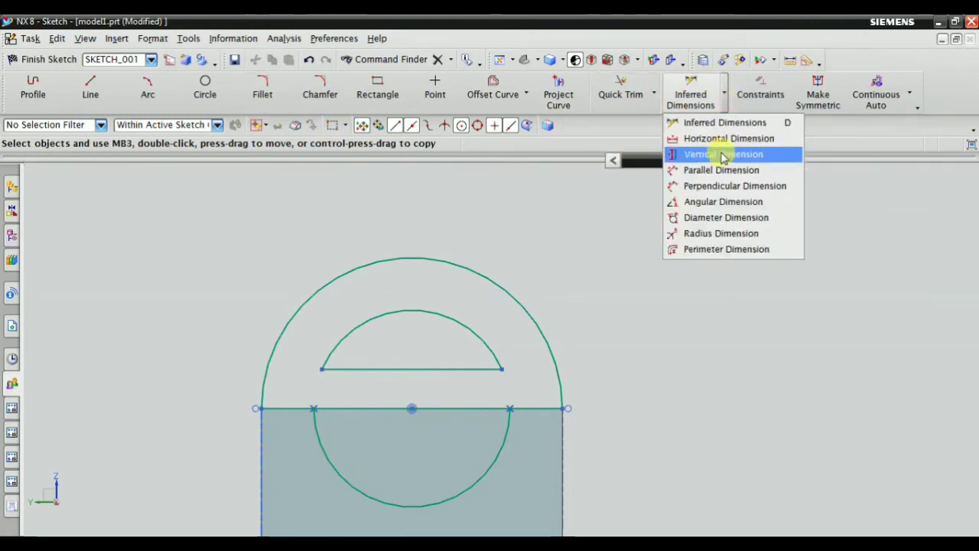
pyautogui.click(727, 231)
pyautogui.click(465, 323)
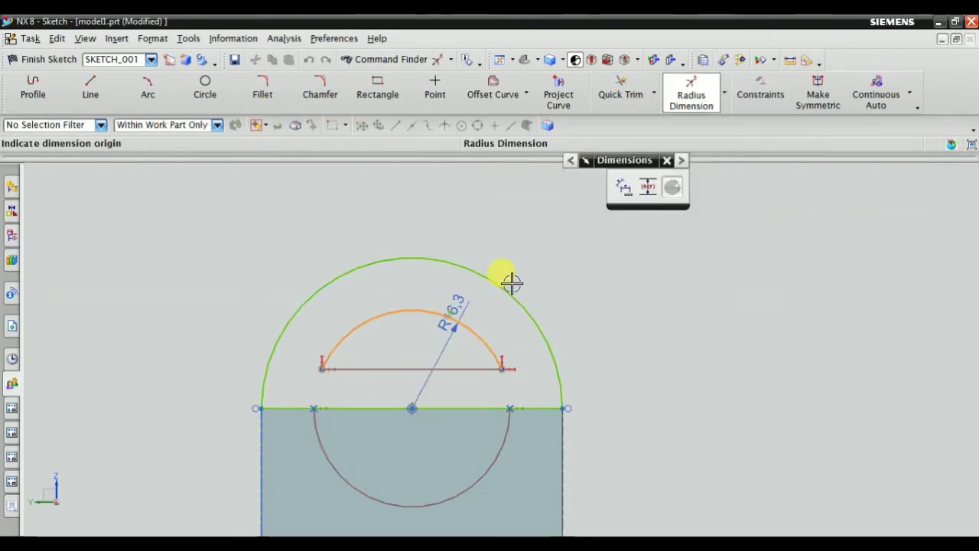
pyautogui.scroll(2, 513, 241)
pyautogui.click(520, 241)
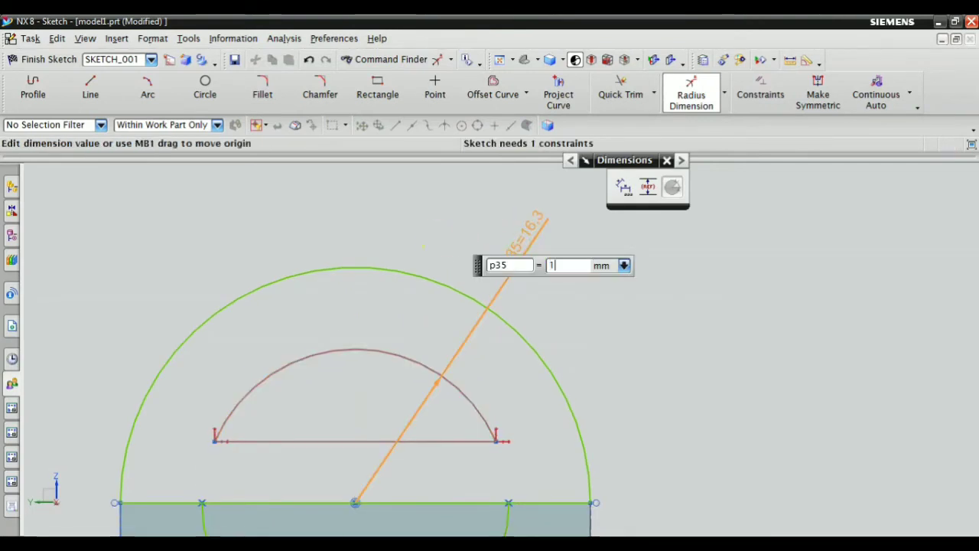
pyautogui.press('Return')
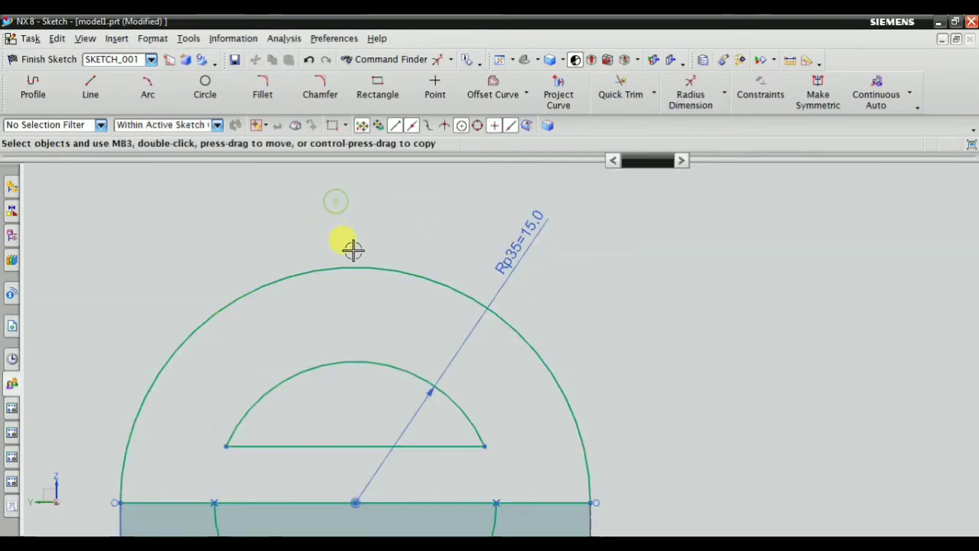
pyautogui.scroll(-2, 366, 274)
pyautogui.scroll(1, 361, 272)
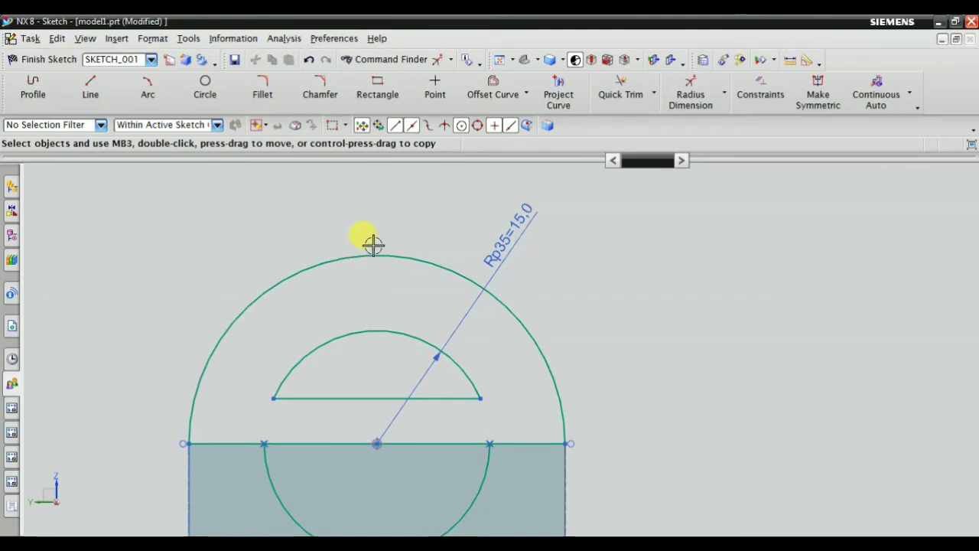
pyautogui.click(761, 90)
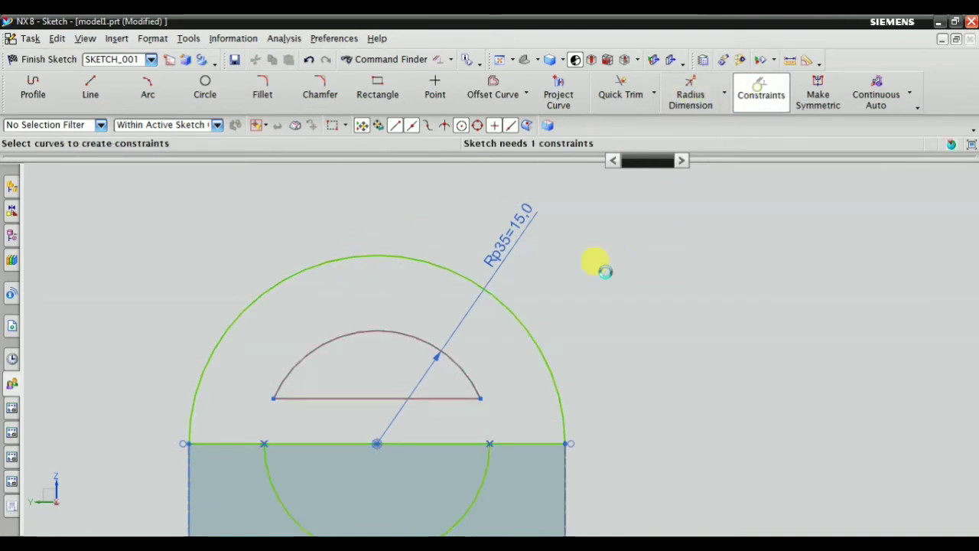
pyautogui.click(349, 399)
pyautogui.press('Escape')
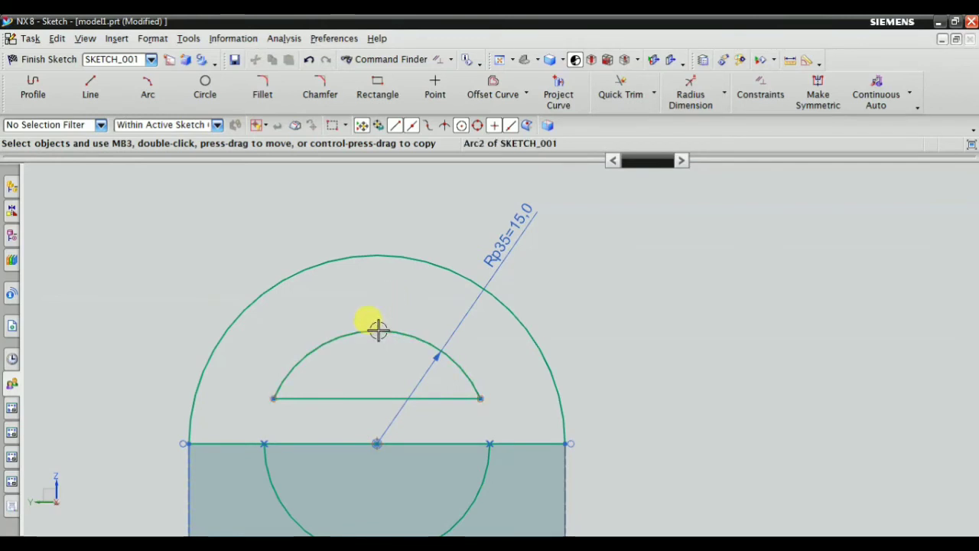
# Step: Move the window's straight edge down to about 4.2 mm above the outer arc's base line
pyautogui.scroll(-1, 442, 281)
pyautogui.scroll(2, 423, 386)
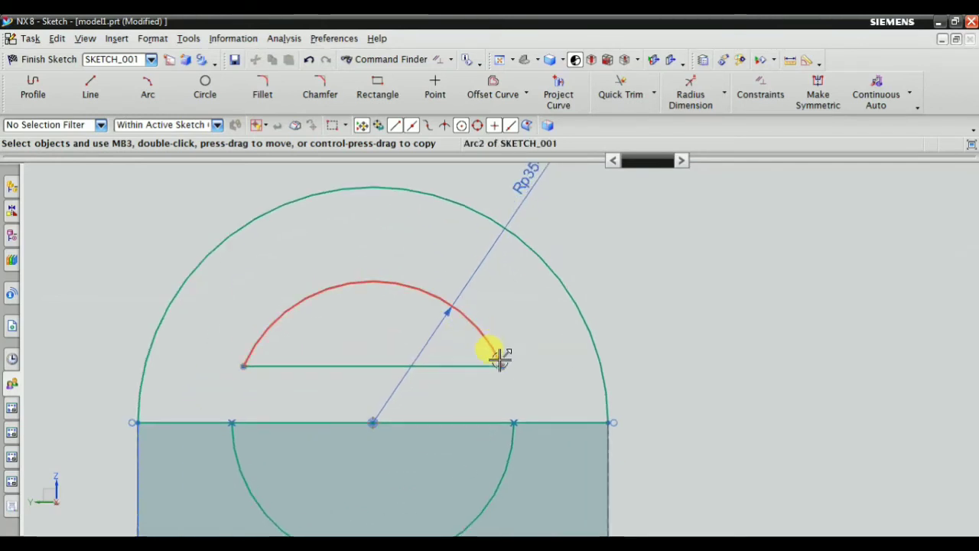
pyautogui.moveTo(501, 366)
pyautogui.mouseDown()
pyautogui.moveTo(568, 371)
pyautogui.moveTo(552, 382)
pyautogui.mouseUp()
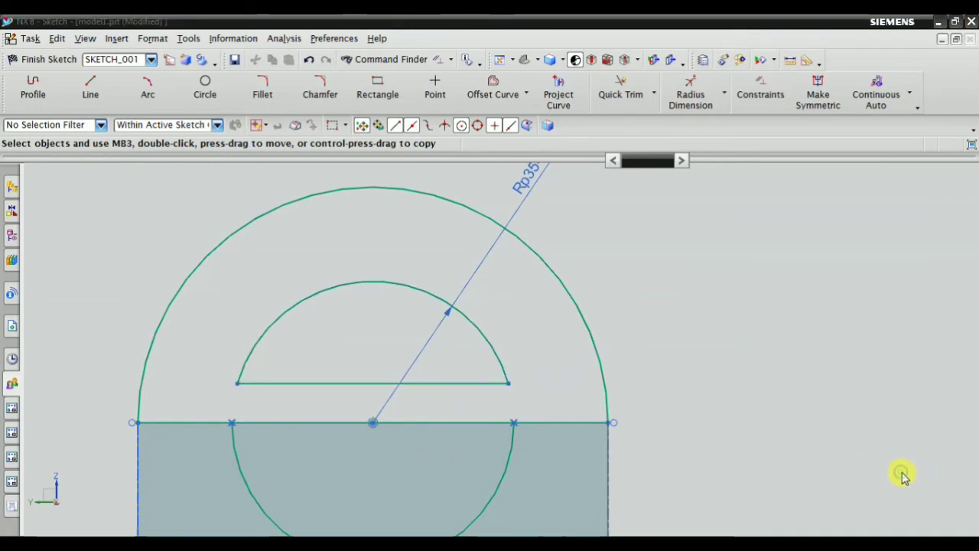
# Step: Switch to the reference drawing to examine the window's position on the upright, and return to NX
pyautogui.click(389, 544)
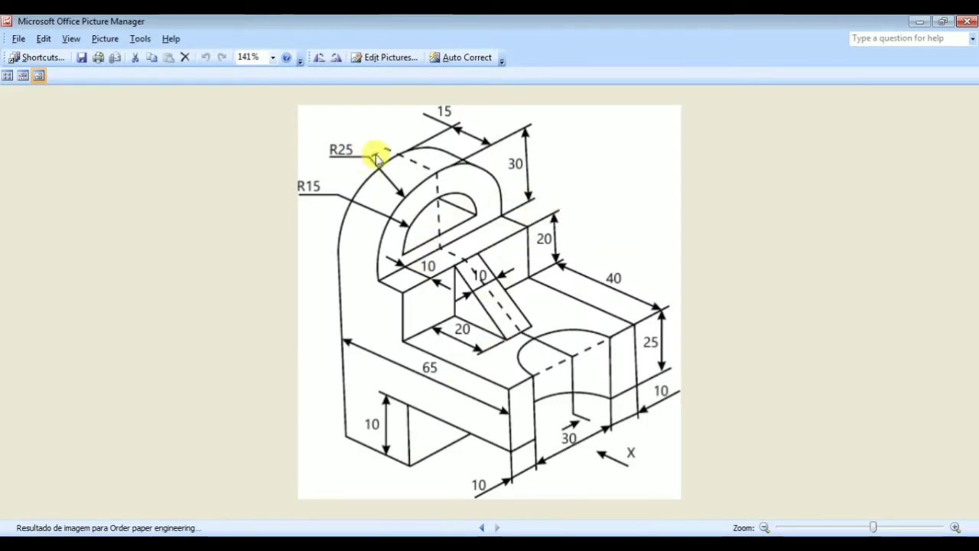
pyautogui.click(444, 234)
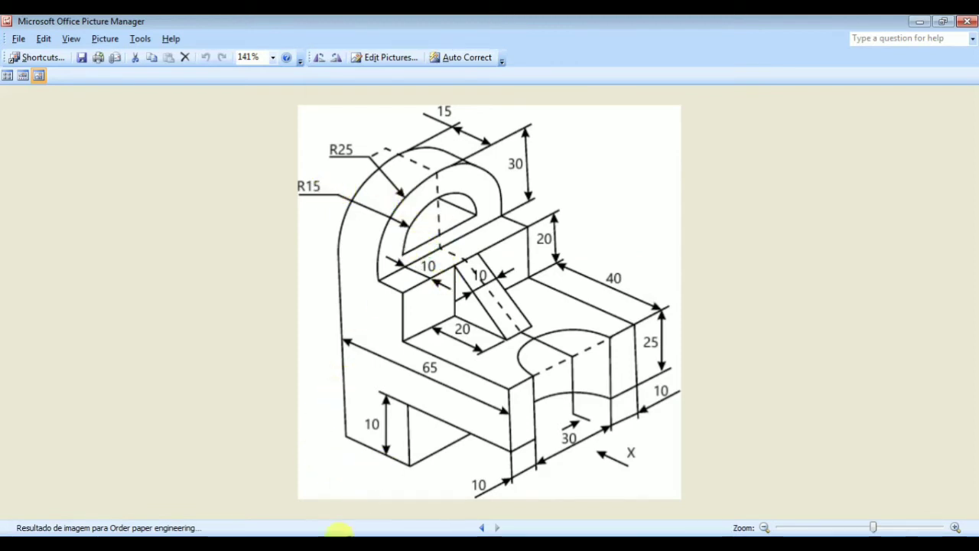
pyautogui.hotkey('alt', 'Tab')
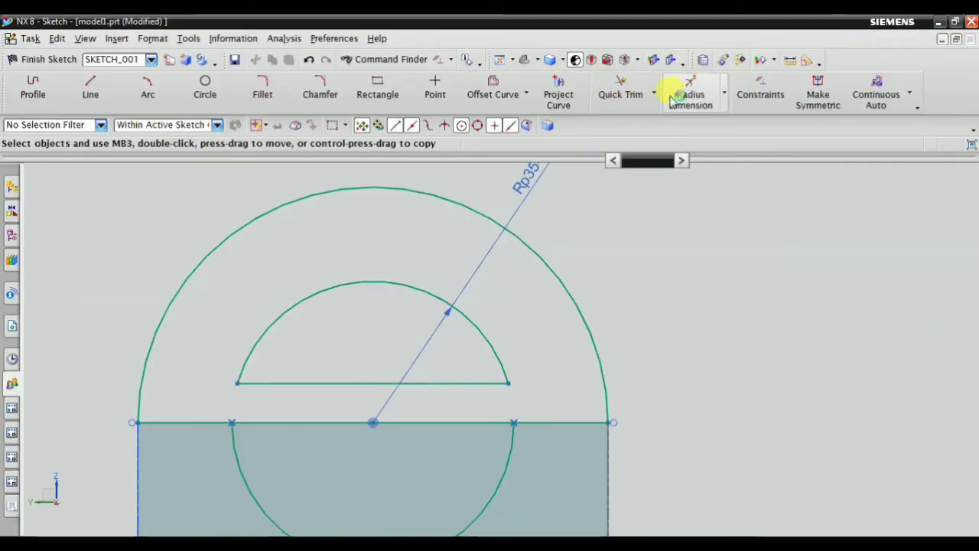
# Step: Dimension the distance between the window's straight edge and the outer arc's base line as 5 mm
pyautogui.click(727, 93)
pyautogui.click(720, 122)
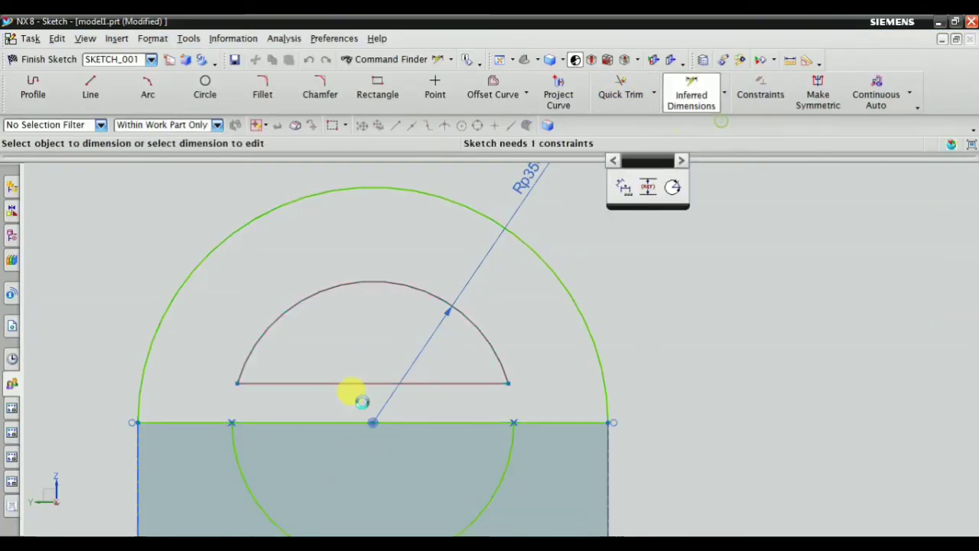
pyautogui.click(339, 383)
pyautogui.click(340, 384)
pyautogui.click(338, 355)
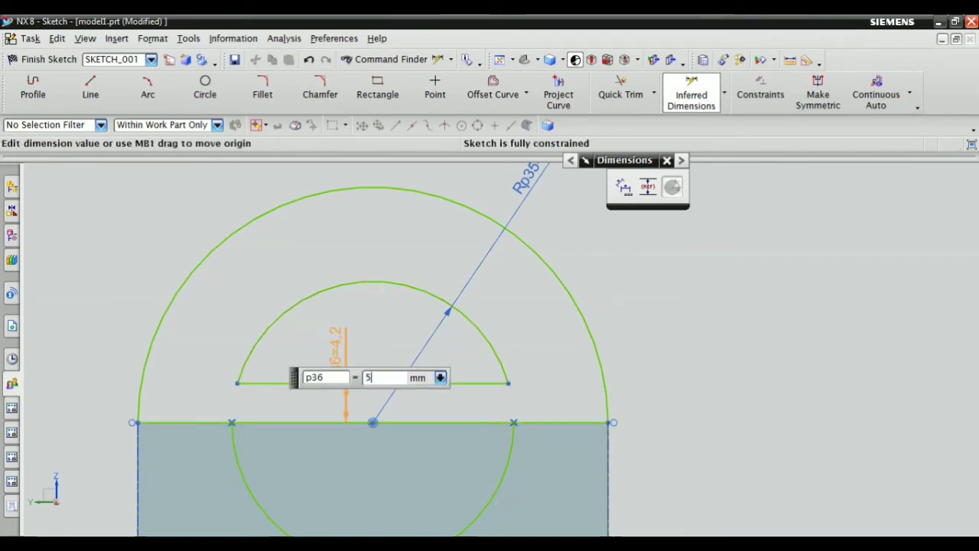
pyautogui.press('Return')
pyautogui.press('Escape')
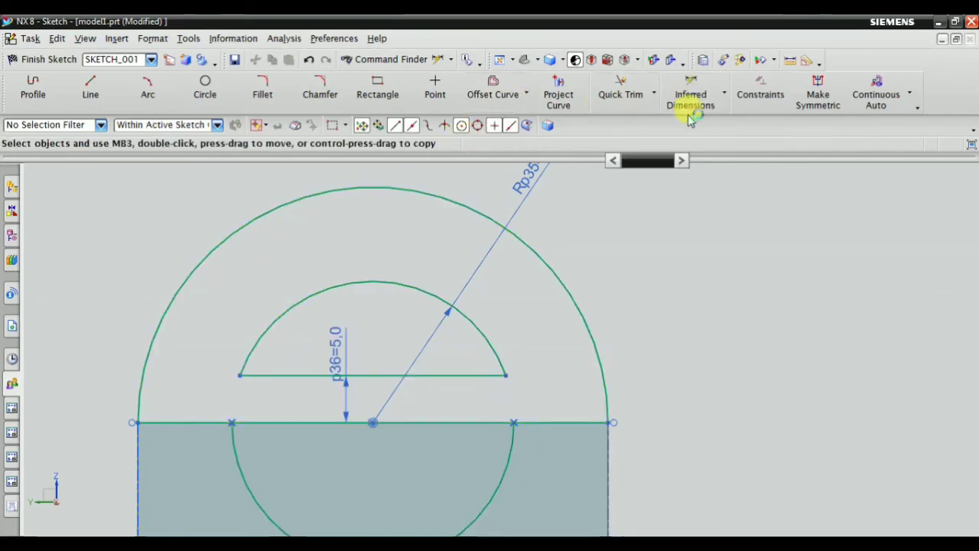
# Step: Quick Trim the leftover lower half of the inner circle below the base line
pyautogui.click(762, 96)
pyautogui.scroll(-3, 590, 301)
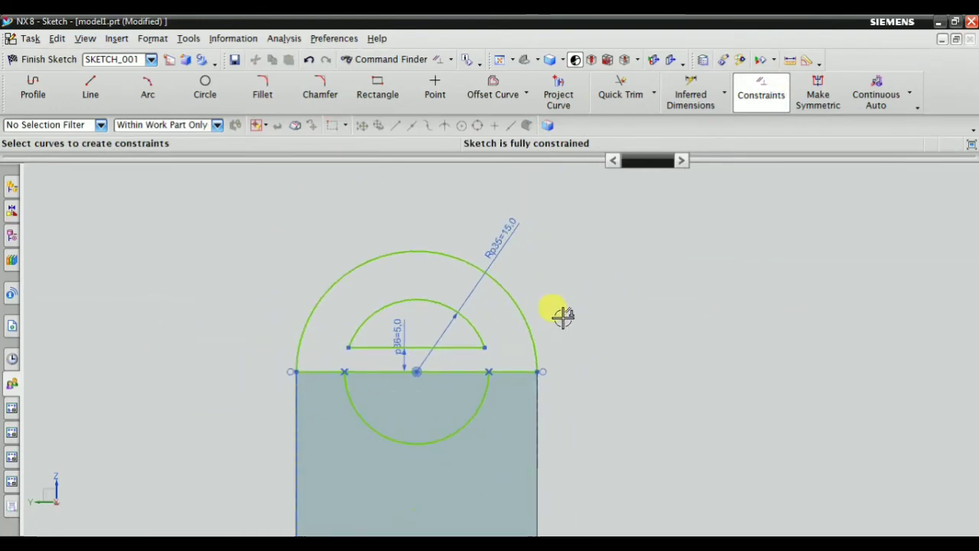
pyautogui.scroll(2, 468, 360)
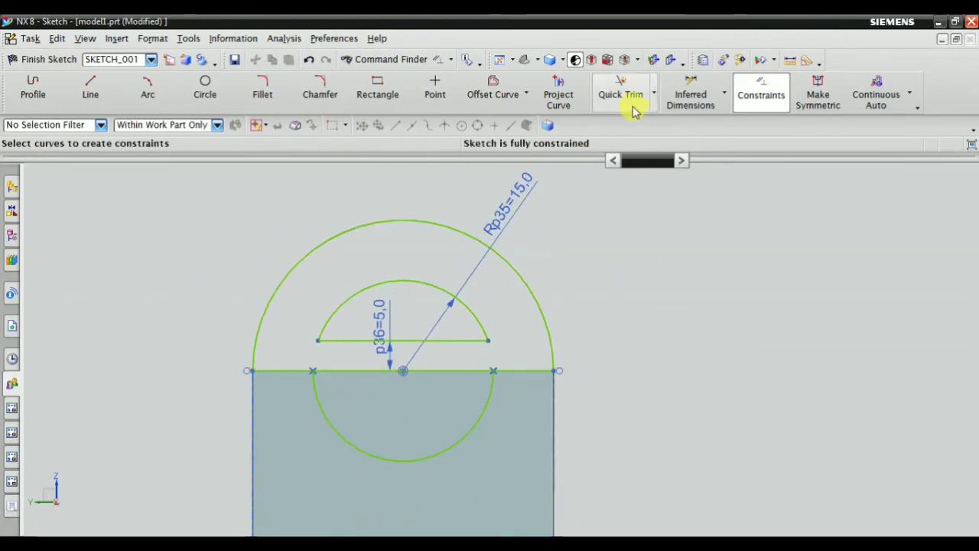
pyautogui.click(632, 110)
pyautogui.moveTo(305, 470)
pyautogui.mouseDown()
pyautogui.moveTo(319, 431)
pyautogui.moveTo(376, 405)
pyautogui.moveTo(427, 417)
pyautogui.mouseUp()
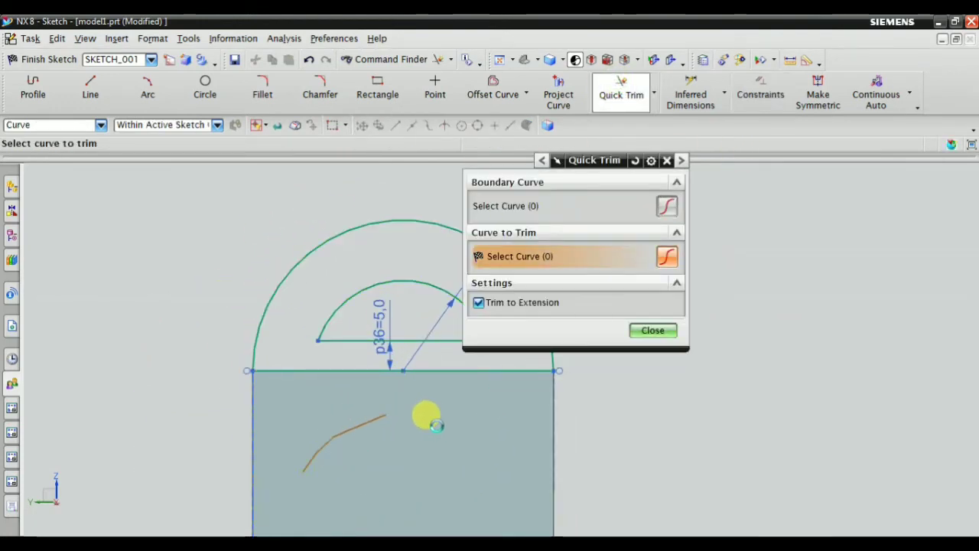
pyautogui.scroll(-3, 426, 417)
pyautogui.click(650, 339)
# Step: Finish the sketch and show the stepped body from its front in an isometric view
pyautogui.click(758, 92)
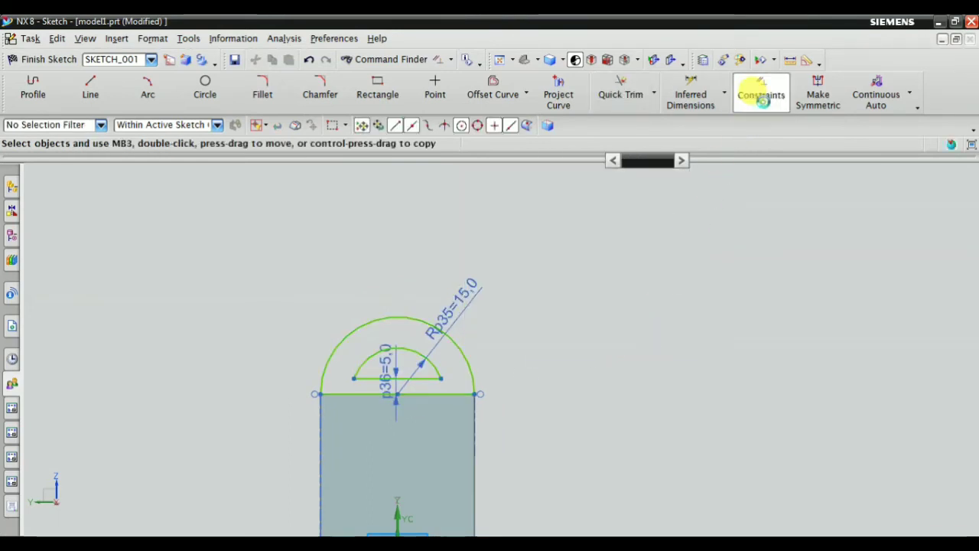
pyautogui.moveTo(472, 400); pyautogui.dragTo(459, 375, button='middle')
pyautogui.click(49, 61)
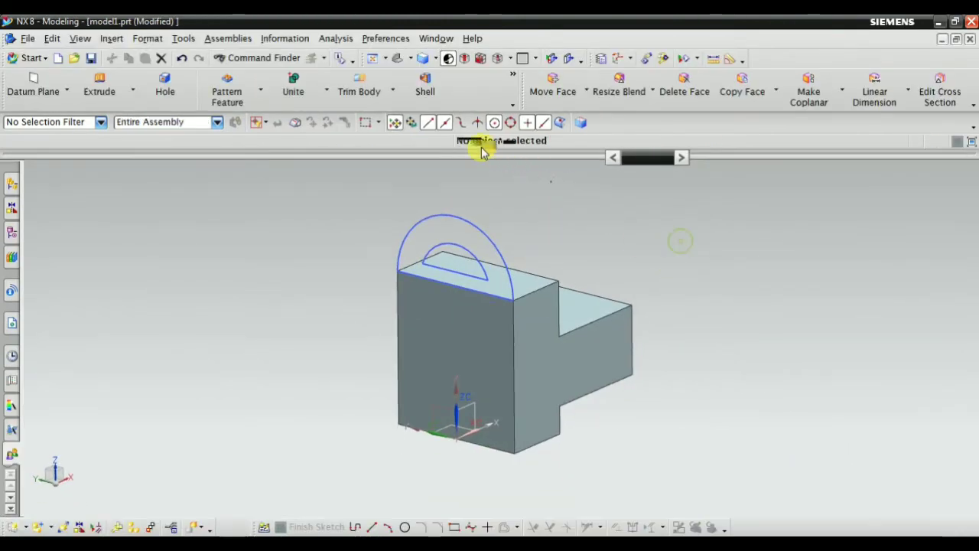
pyautogui.click(394, 59)
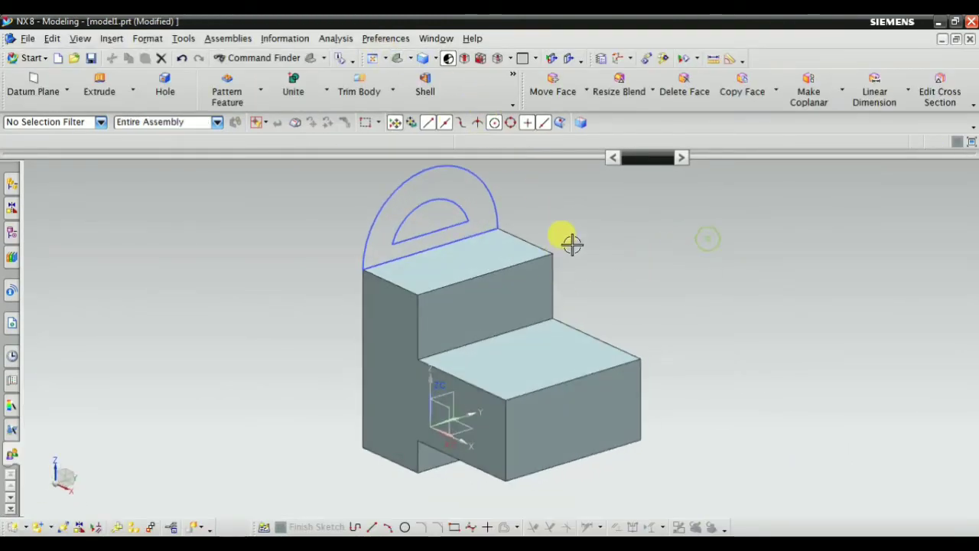
# Step: Check the upright's thickness on the reference drawing, and pick the whole upright sketch as the Extrude section using the Infer Curves rule
pyautogui.hotkey('alt', 'Tab')
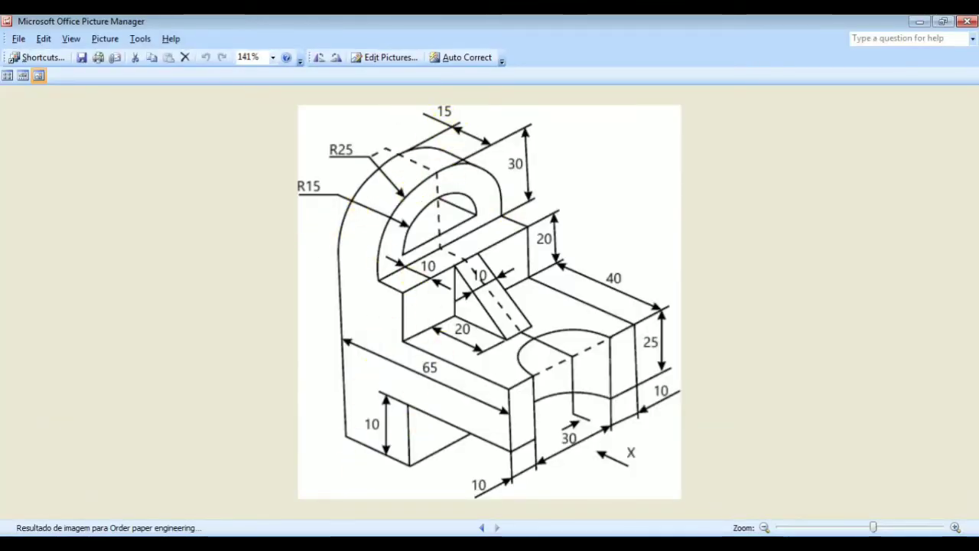
pyautogui.hotkey('alt', 'Tab')
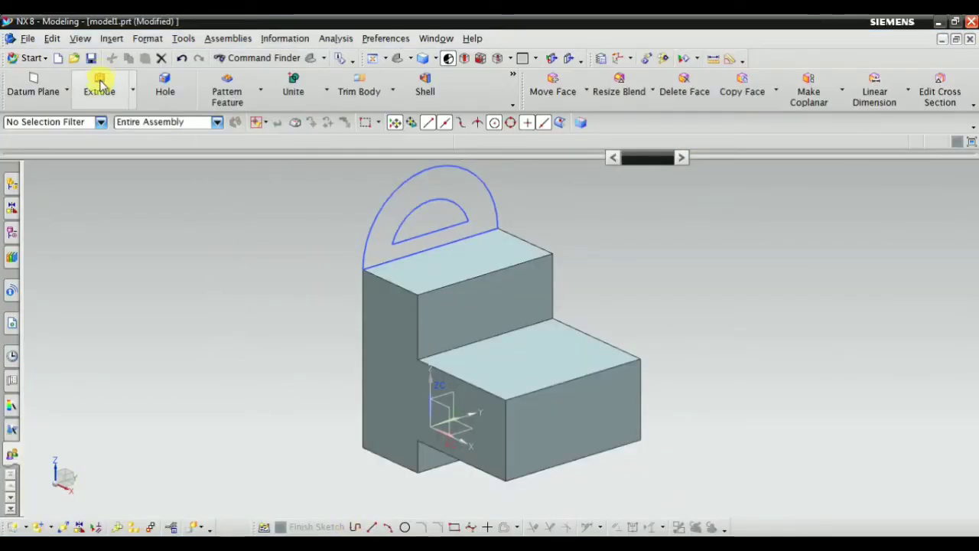
pyautogui.click(101, 84)
pyautogui.click(556, 157)
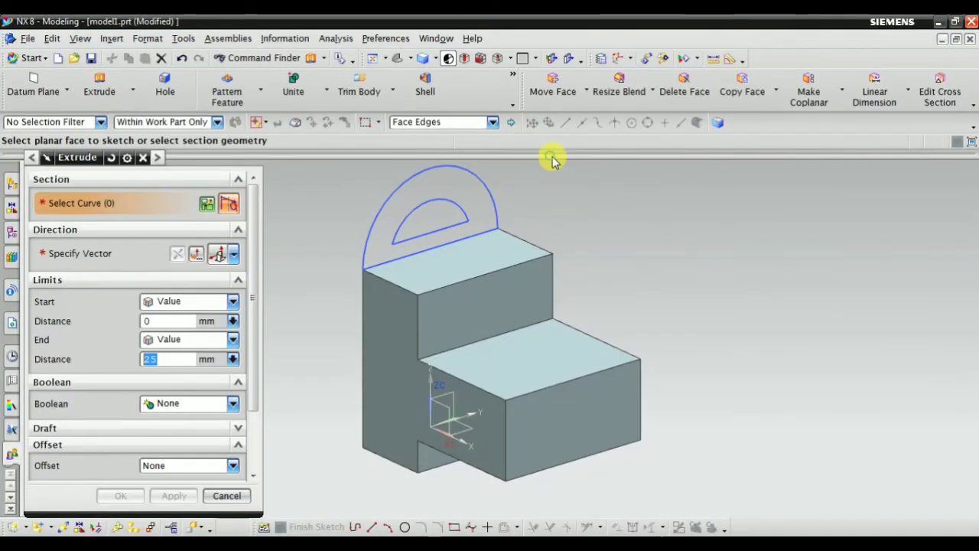
pyautogui.click(406, 123)
pyautogui.click(404, 221)
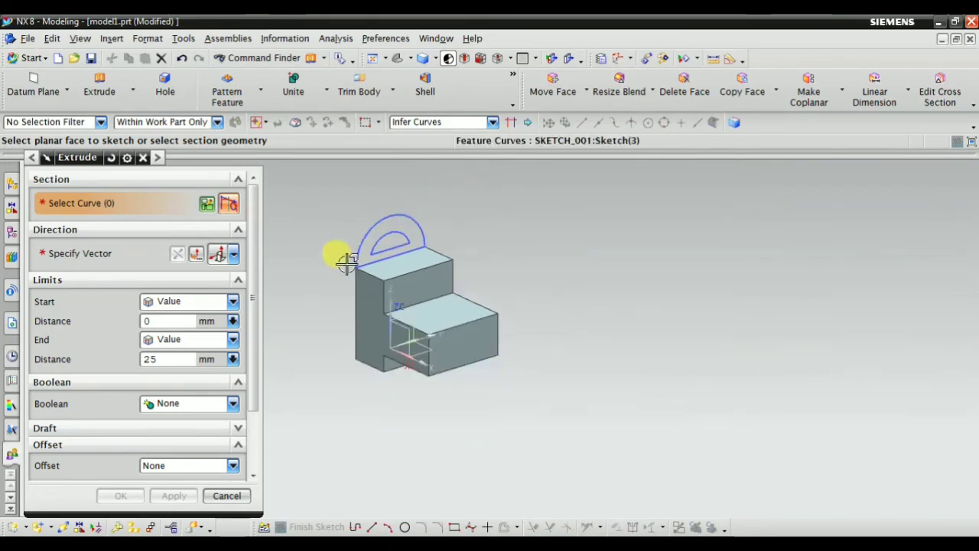
pyautogui.scroll(2, 366, 228)
pyautogui.click(377, 238)
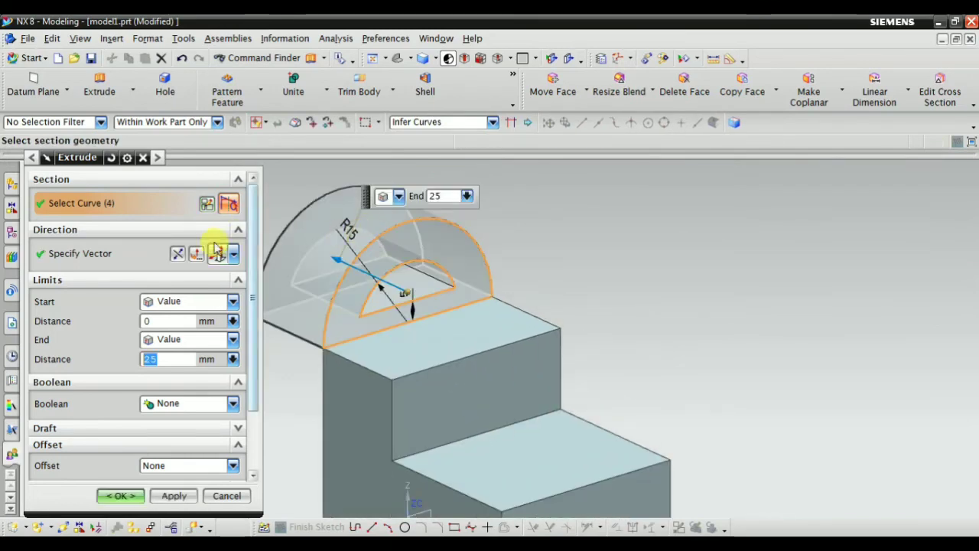
# Step: Extrude the upright's profile 15 mm in the reversed direction over the stepped body, and unite it with that body
pyautogui.click(177, 255)
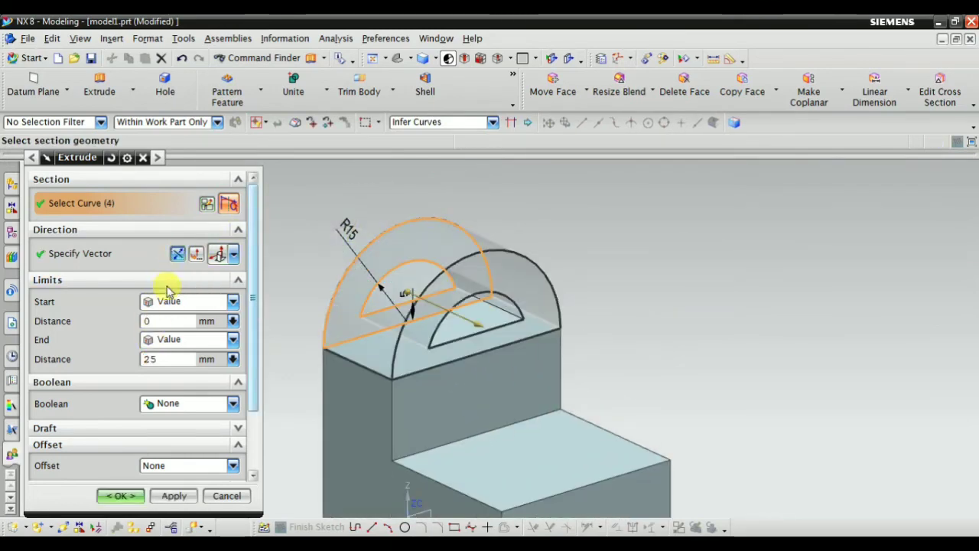
pyautogui.click(162, 360)
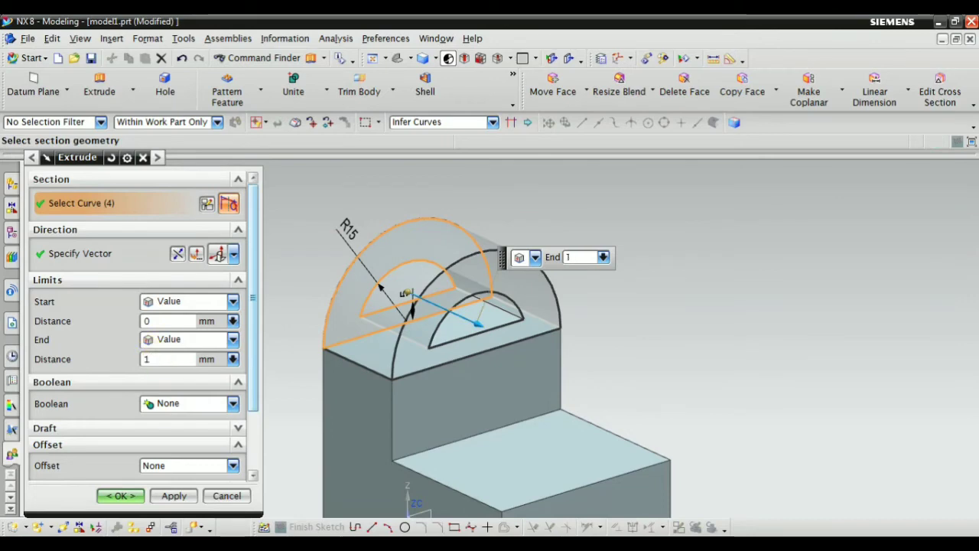
pyautogui.press('Return')
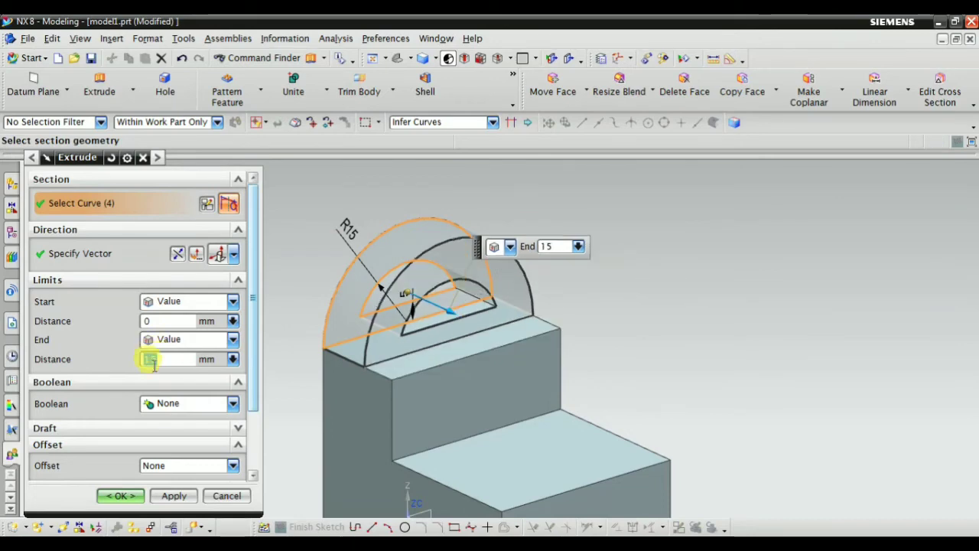
pyautogui.click(163, 403)
pyautogui.click(164, 433)
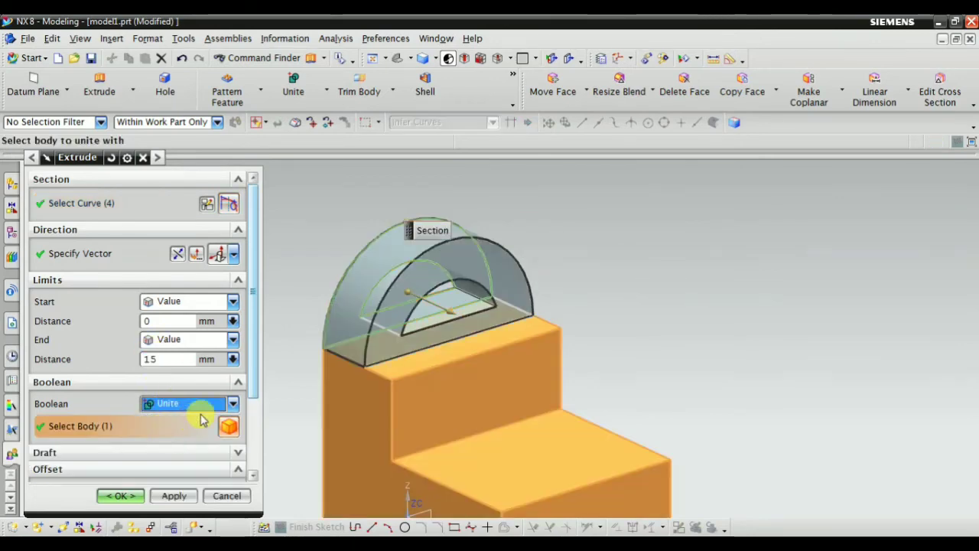
pyautogui.click(174, 496)
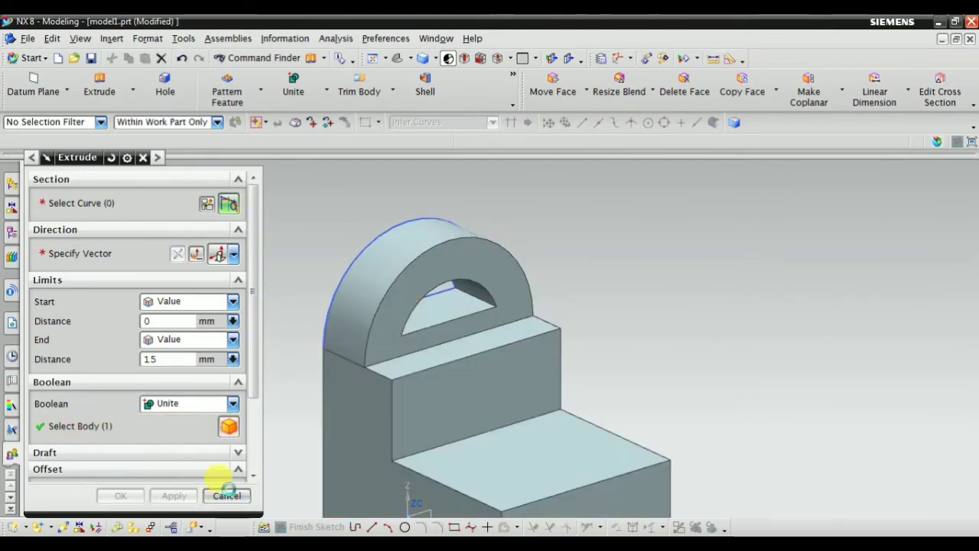
pyautogui.click(226, 496)
# Step: Hide the upright's sketch SKETCH_001 in the model history
pyautogui.moveTo(237, 236); pyautogui.dragTo(629, 240, button='middle')
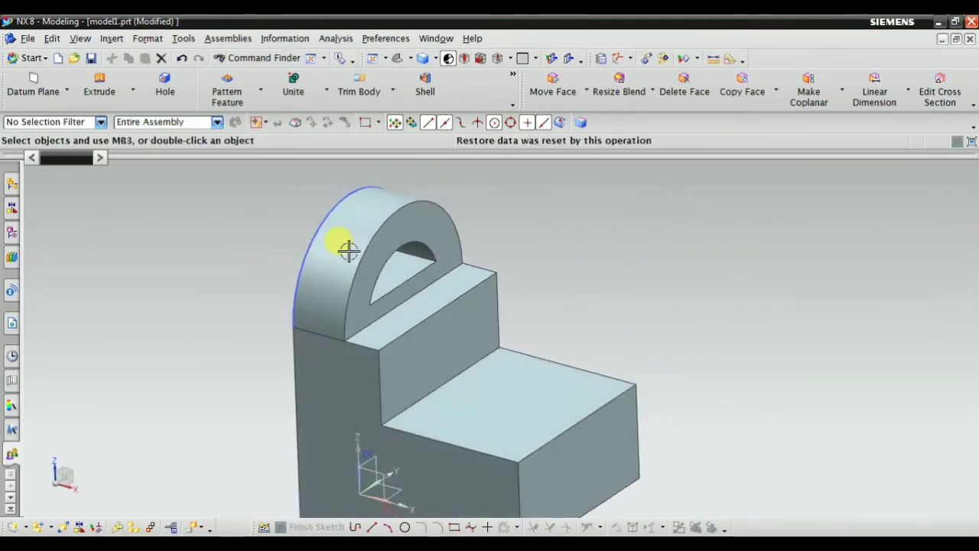
pyautogui.click(12, 234)
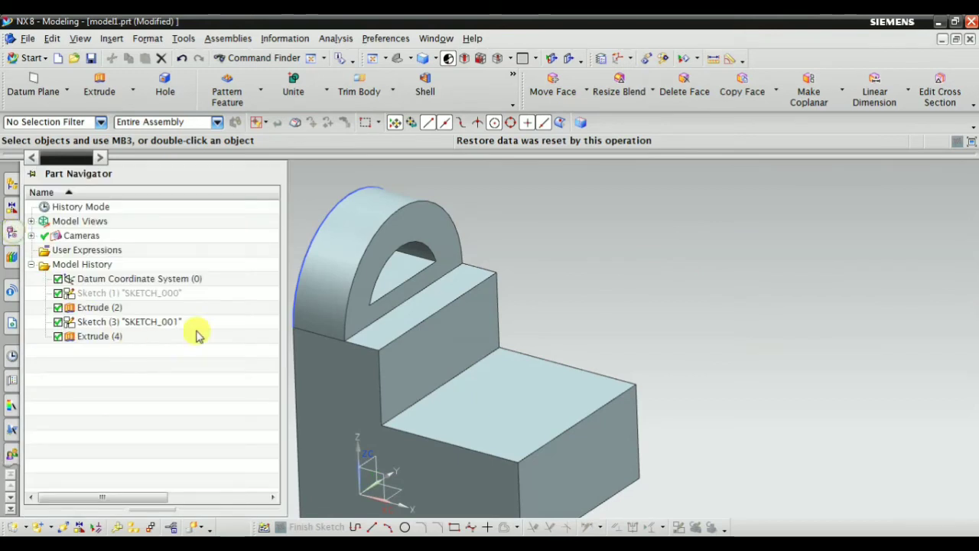
pyautogui.click(122, 311)
pyautogui.click(91, 337)
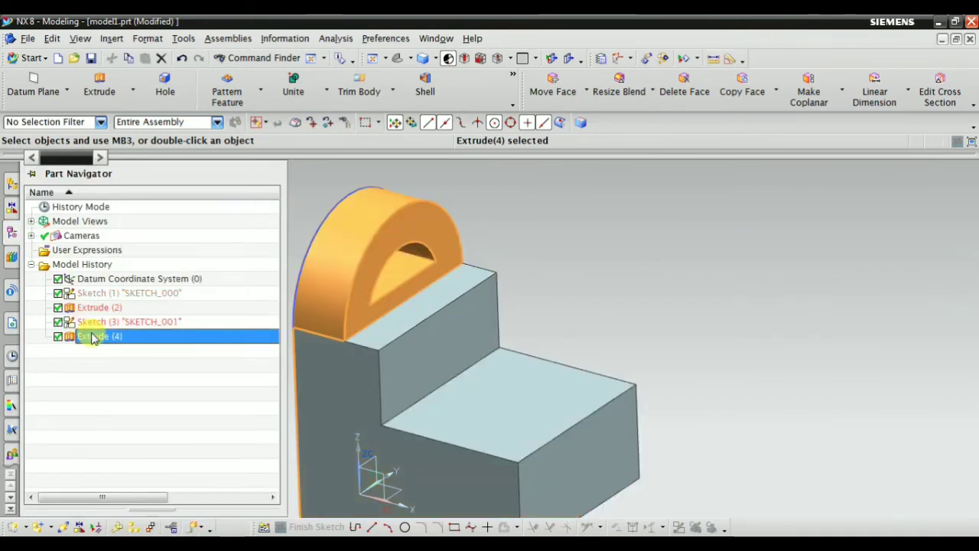
pyautogui.click(91, 337)
pyautogui.click(92, 337)
pyautogui.click(95, 322)
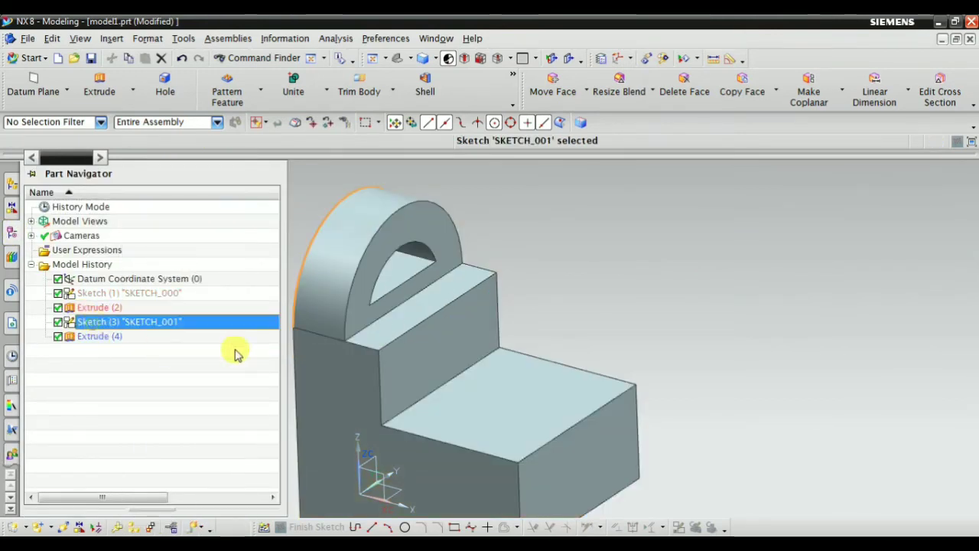
pyautogui.moveTo(329, 340); pyautogui.dragTo(505, 306, button='middle')
pyautogui.press('Escape')
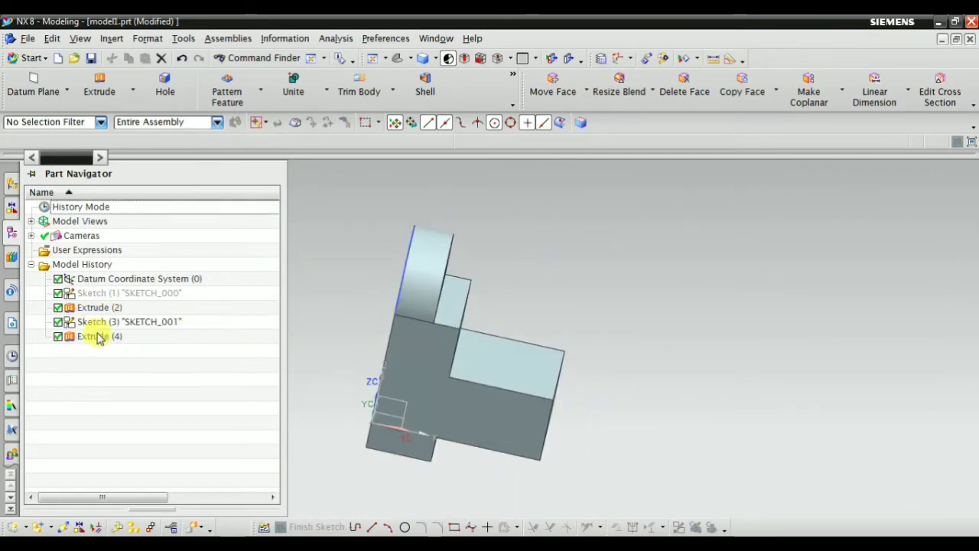
pyautogui.rightClick(105, 328)
pyautogui.click(153, 134)
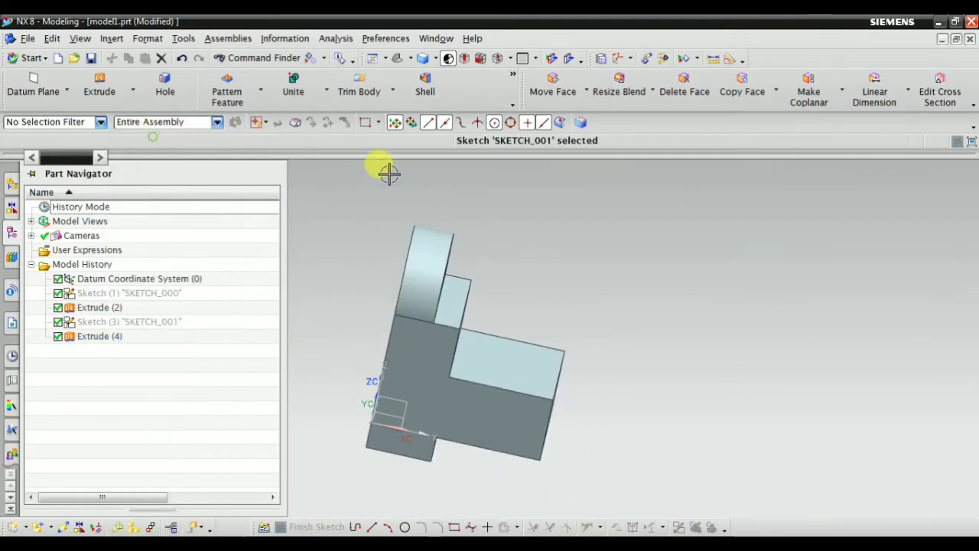
# Step: Show the model in an isometric view, examine the triangular rib on the reference drawing, and return to NX
pyautogui.moveTo(542, 260)
pyautogui.mouseDown(button='middle')
pyautogui.moveTo(629, 277)
pyautogui.moveTo(590, 313)
pyautogui.mouseUp(button='middle')
pyautogui.click(398, 58)
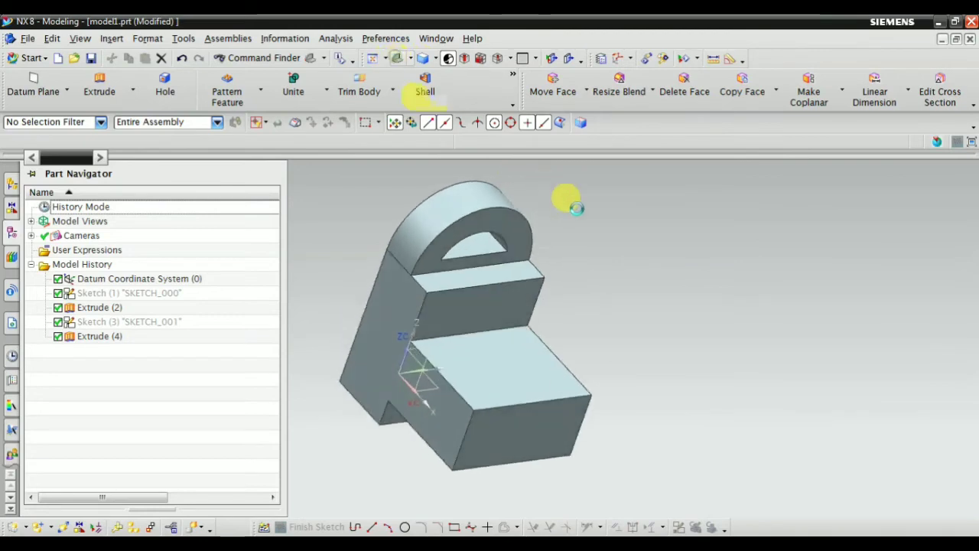
pyautogui.click(703, 278)
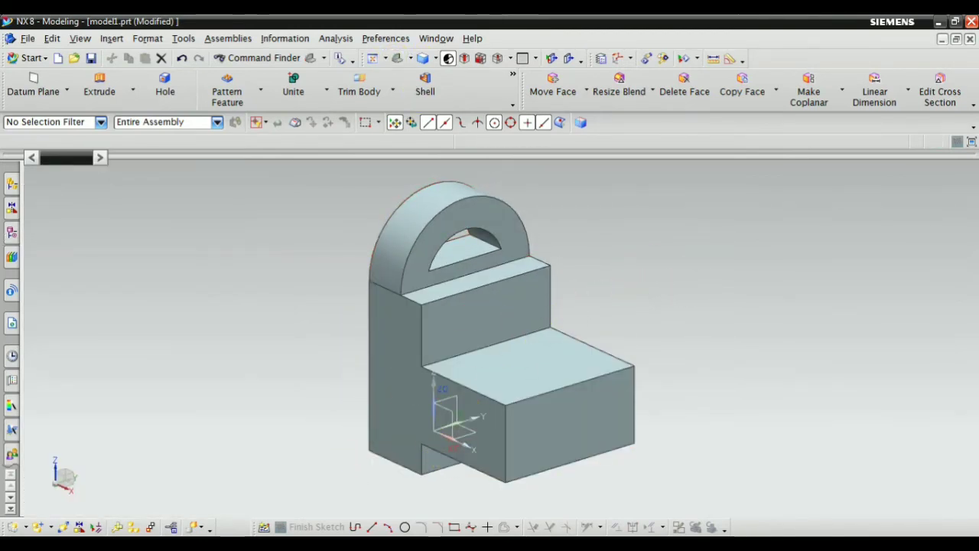
pyautogui.click(938, 22)
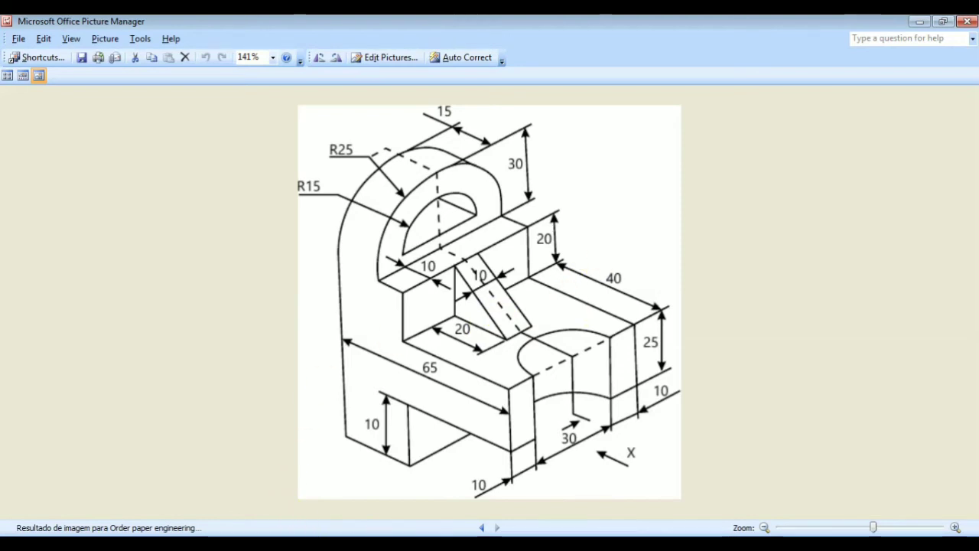
pyautogui.click(342, 541)
pyautogui.moveTo(355, 474); pyautogui.dragTo(70, 264, button='middle')
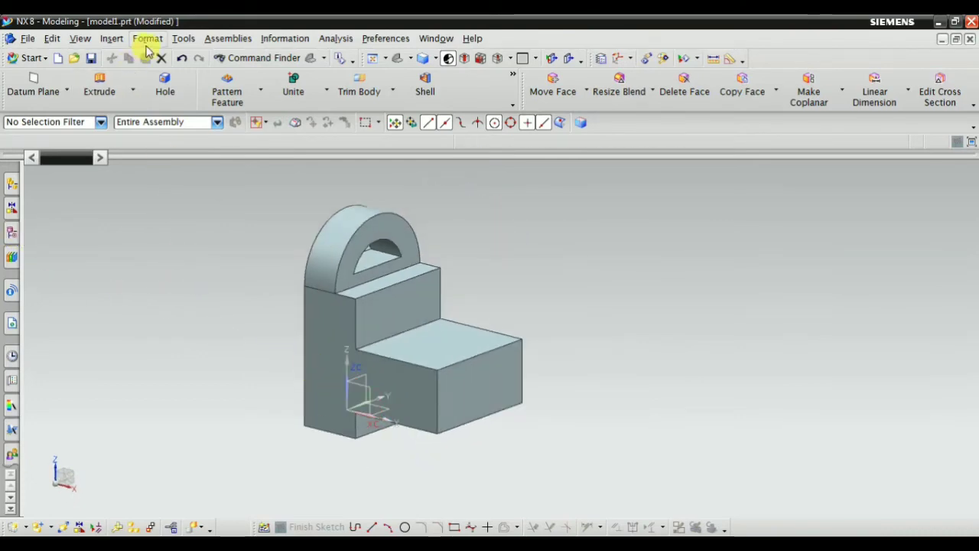
# Step: Create a new sketch on the XZ datum plane through the middle of the body
pyautogui.click(112, 38)
pyautogui.click(138, 72)
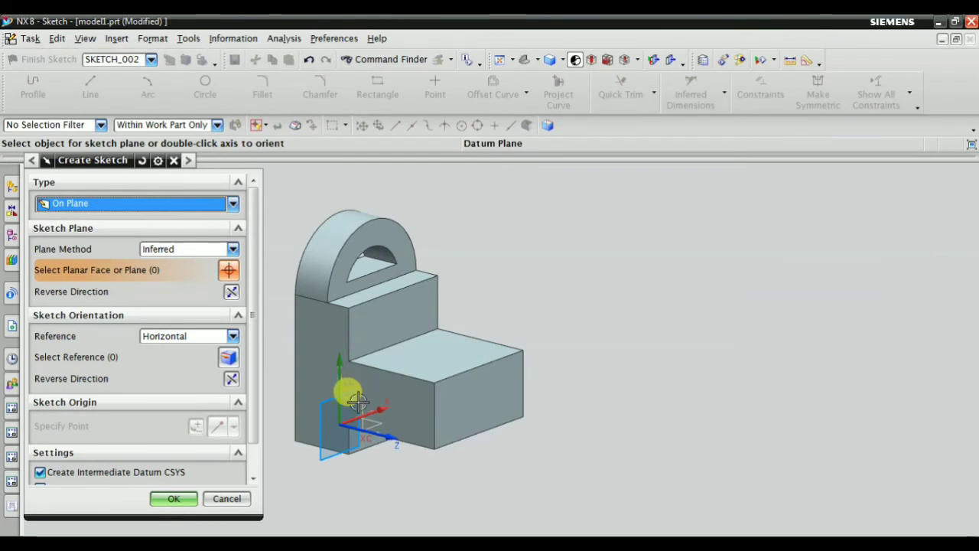
pyautogui.moveTo(357, 401)
pyautogui.mouseDown(button='middle')
pyautogui.moveTo(459, 437)
pyautogui.moveTo(444, 432)
pyautogui.mouseUp(button='middle')
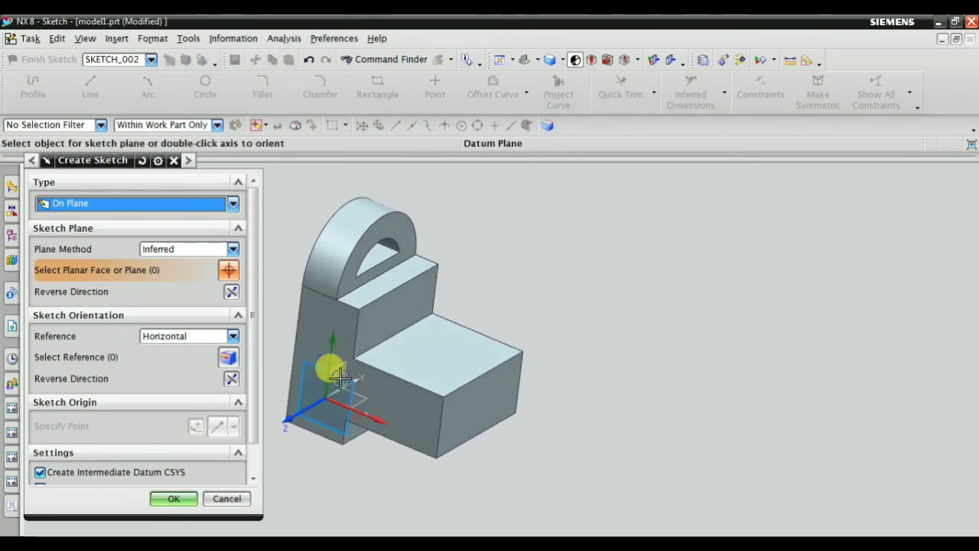
pyautogui.click(340, 377)
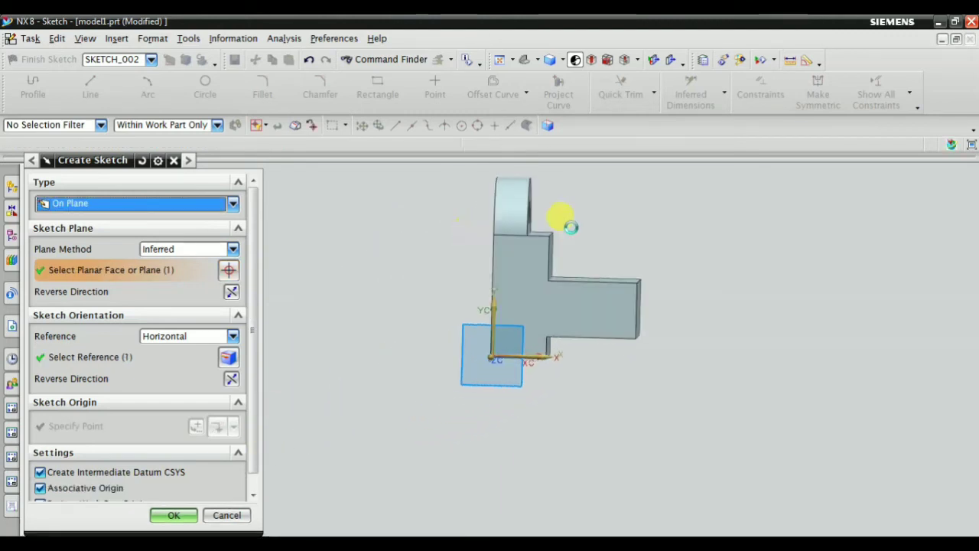
pyautogui.press('Escape')
pyautogui.scroll(-4, 369, 274)
pyautogui.scroll(4, 377, 214)
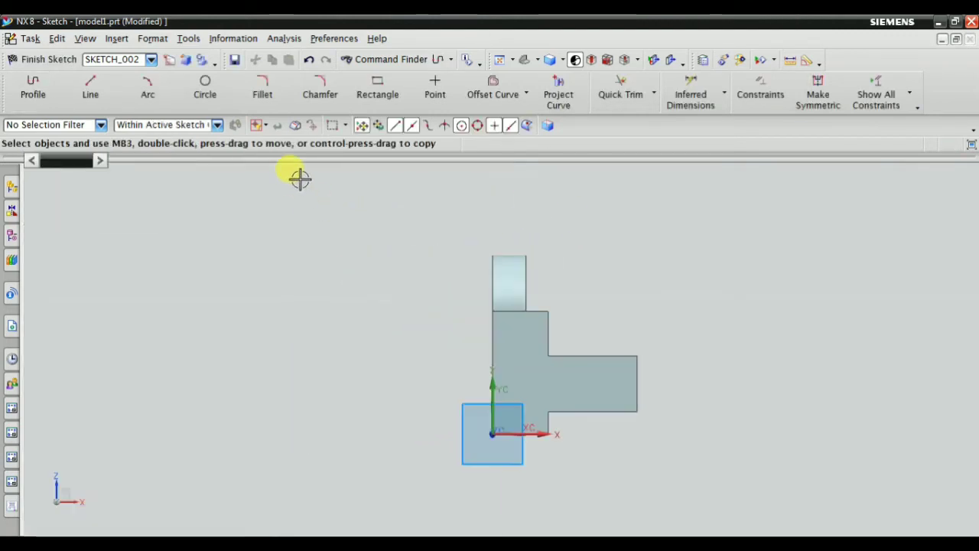
# Step: Sketch a closed triangular rib profile in the step's inner corner, from the upper step edge to the lower tread, with a base about 18 mm long
pyautogui.click(34, 88)
pyautogui.scroll(4, 589, 333)
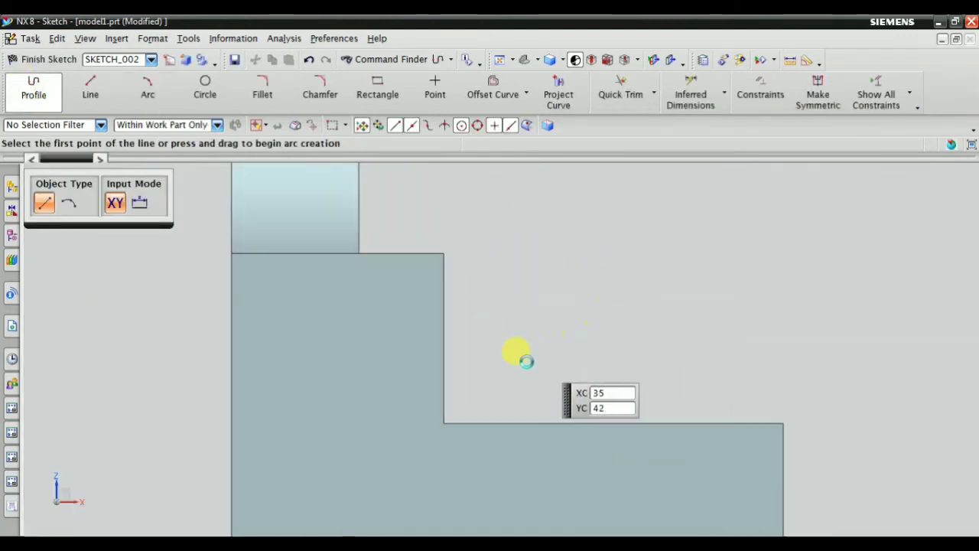
pyautogui.click(440, 252)
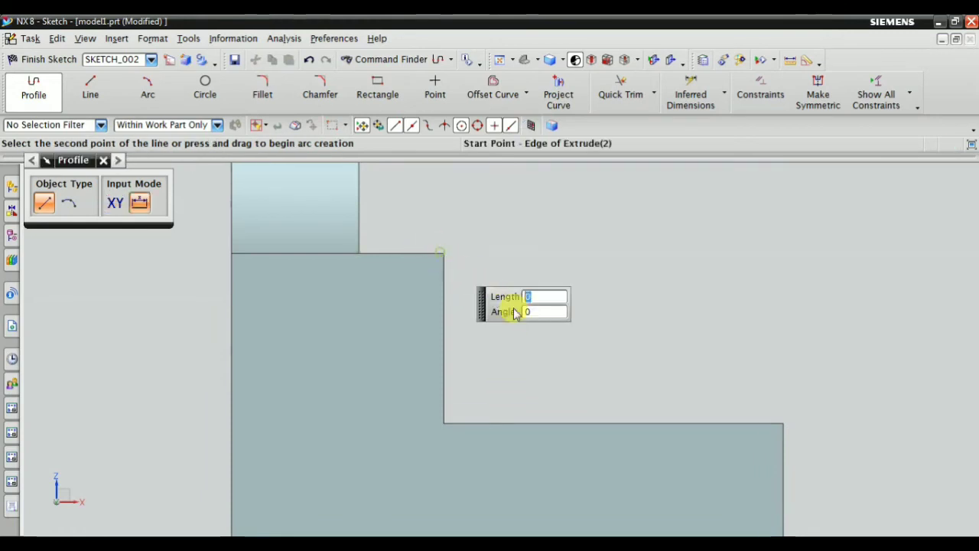
pyautogui.click(593, 421)
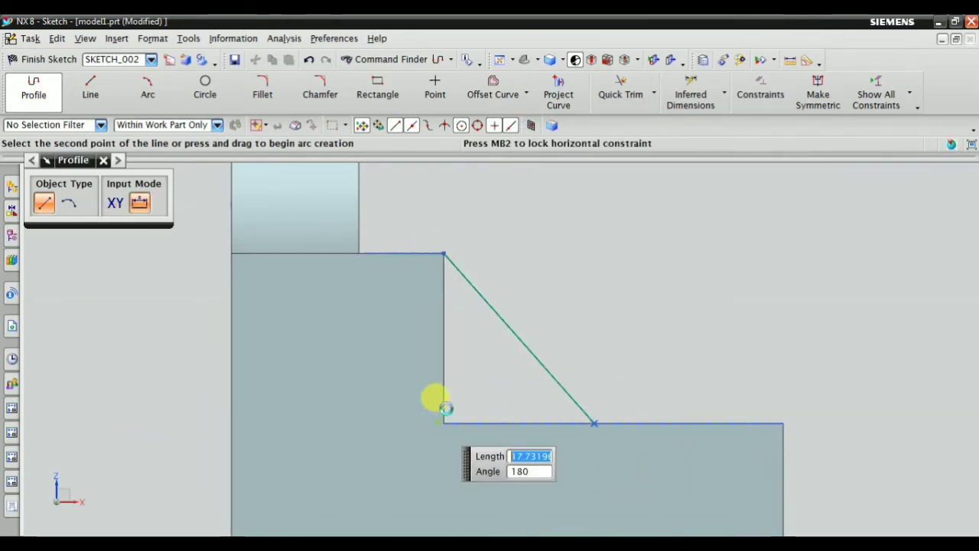
pyautogui.click(444, 423)
pyautogui.scroll(2, 452, 256)
pyautogui.click(437, 248)
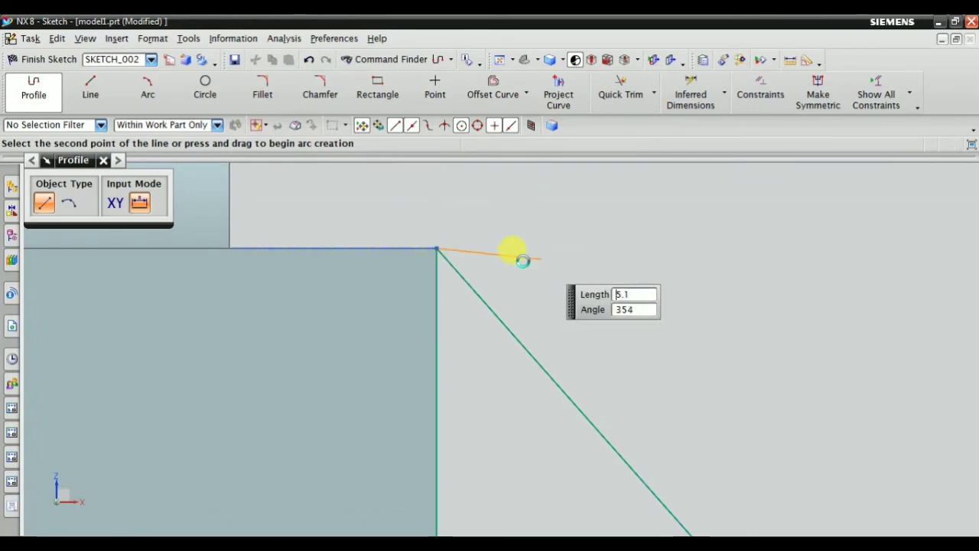
pyautogui.press('Escape')
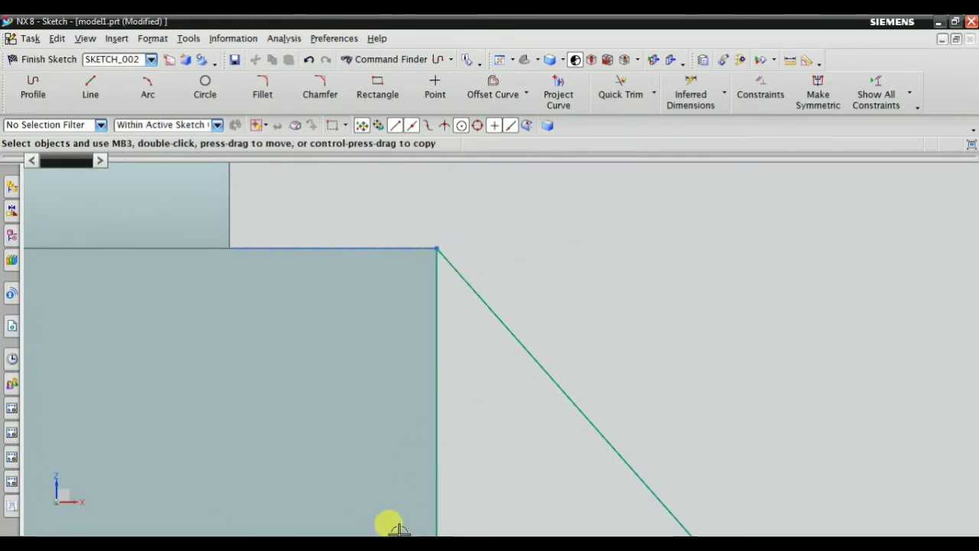
# Step: Check the rib's size on the reference drawing, and dimension the triangle's base along the lower tread as 20 mm
pyautogui.click(399, 543)
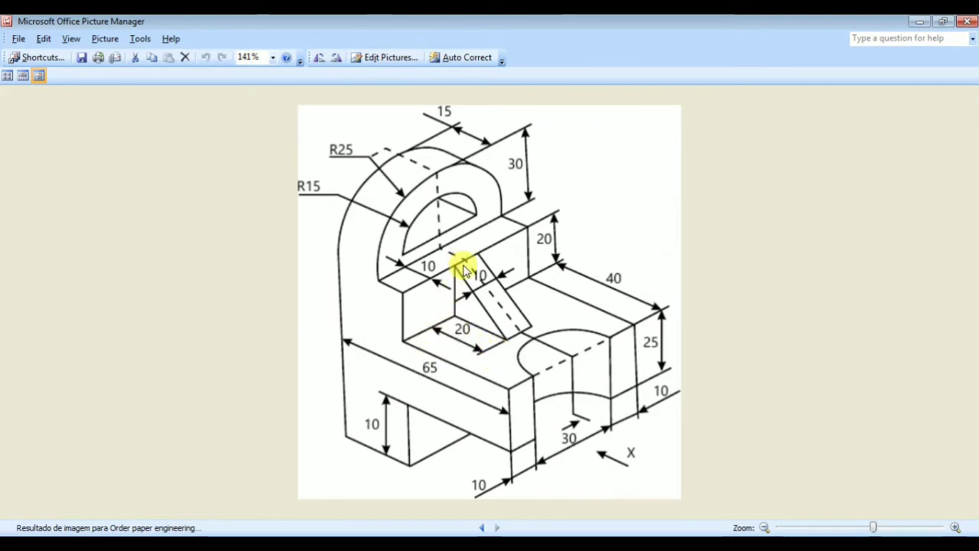
pyautogui.click(368, 543)
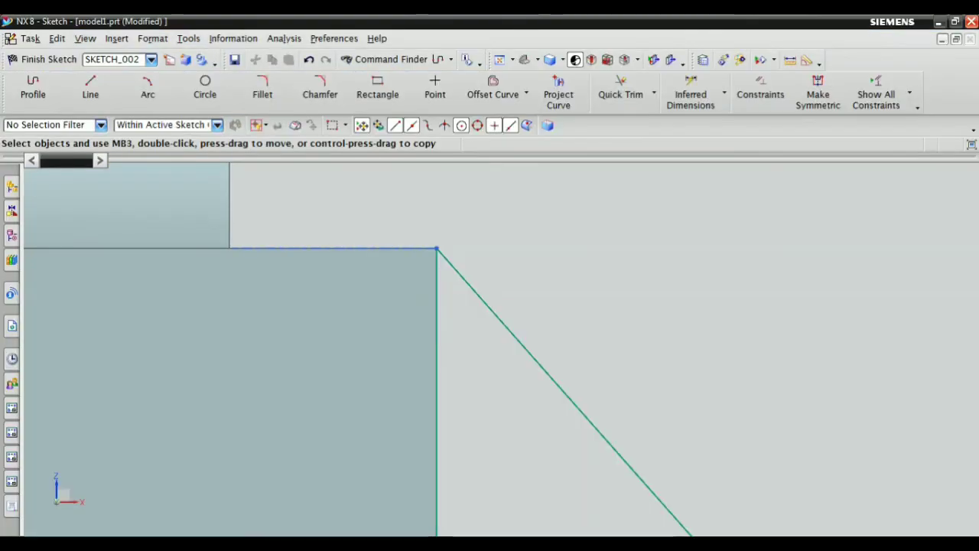
pyautogui.scroll(-3, 444, 375)
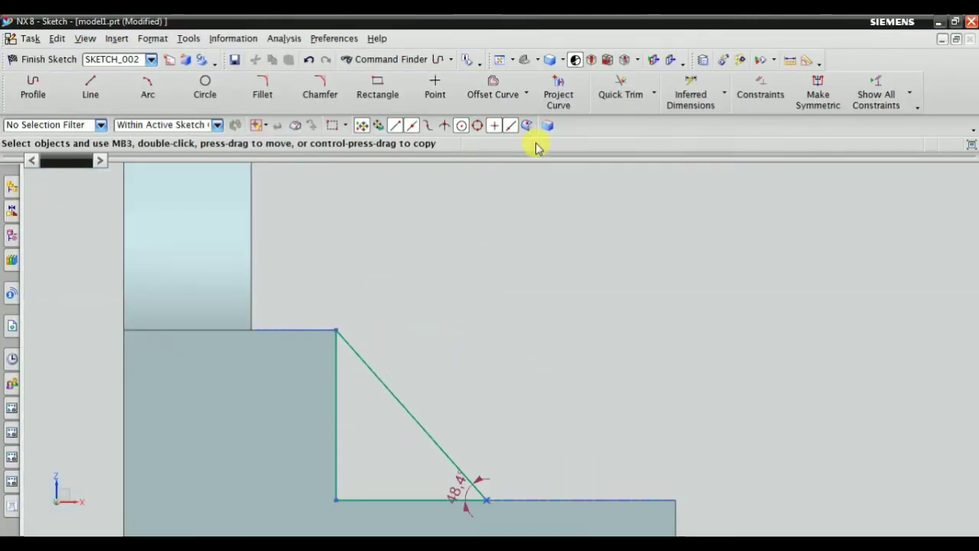
pyautogui.click(693, 93)
pyautogui.scroll(3, 426, 433)
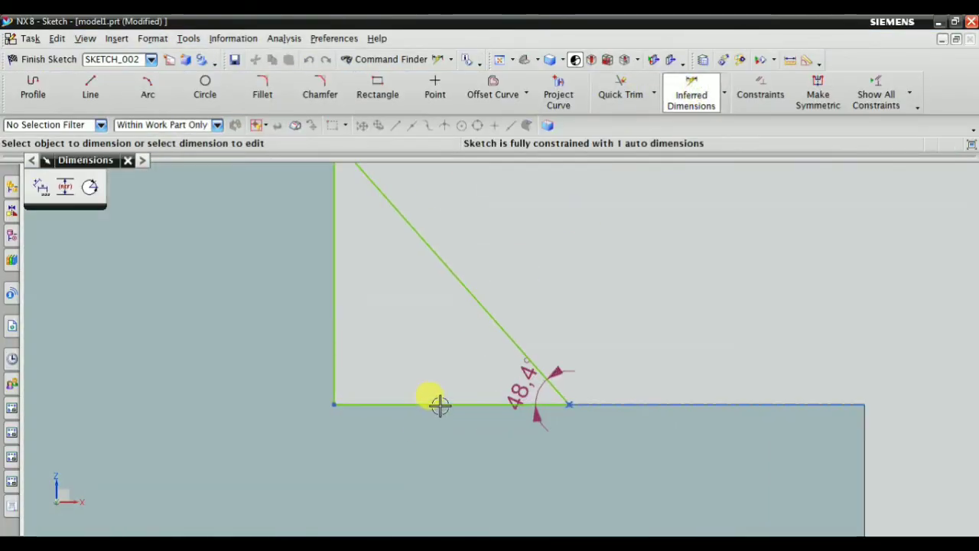
pyautogui.click(437, 403)
pyautogui.click(449, 484)
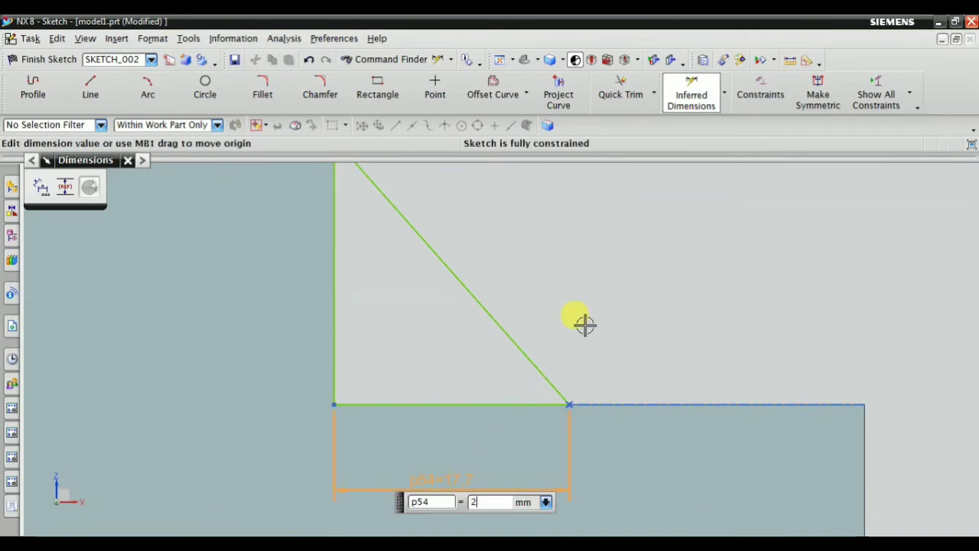
pyautogui.press('Return')
pyautogui.middleClick(635, 302)
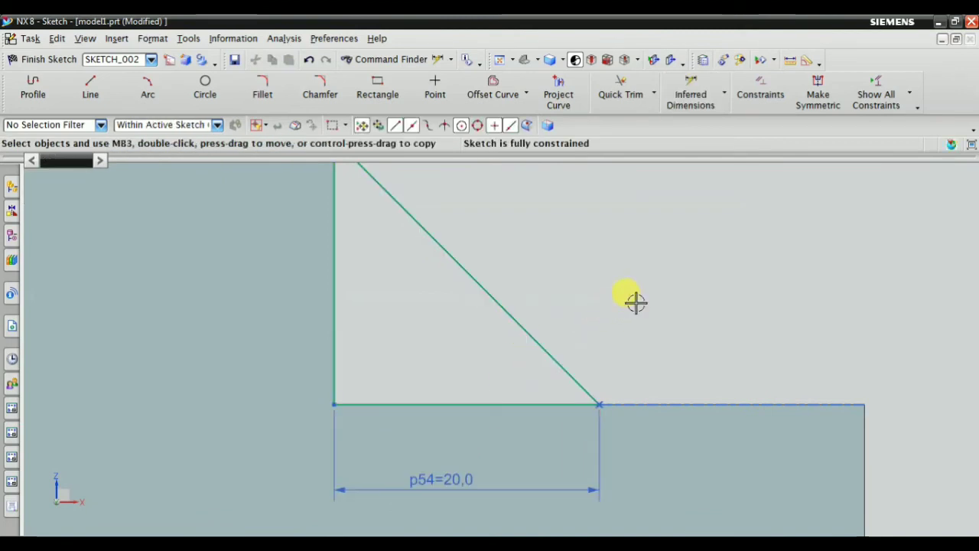
# Step: Show the triangular rib profile in an isometric view, finish the sketch and fit the whole model
pyautogui.scroll(-3, 433, 413)
pyautogui.scroll(1, 479, 299)
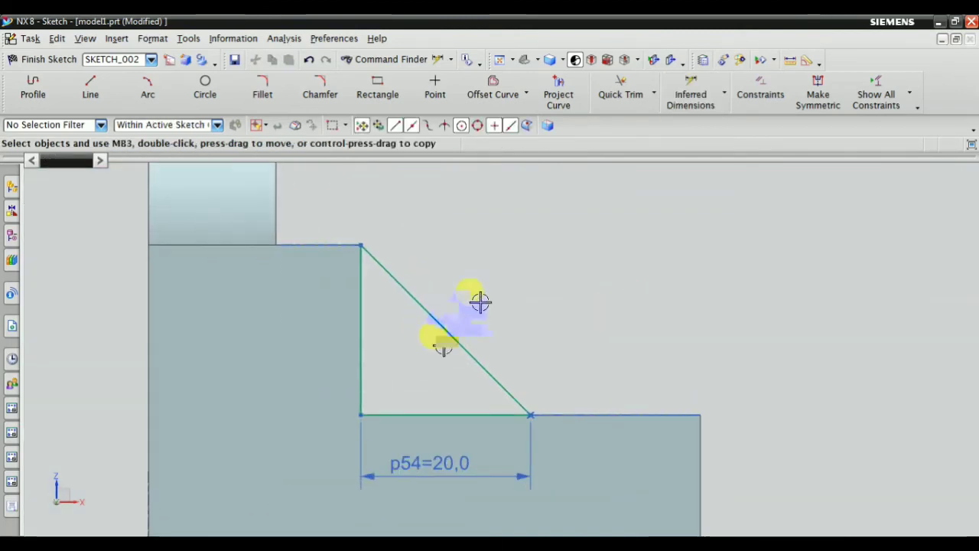
pyautogui.click(736, 103)
pyautogui.scroll(-1, 546, 283)
pyautogui.moveTo(547, 290)
pyautogui.mouseDown(button='middle')
pyautogui.moveTo(505, 330)
pyautogui.moveTo(525, 317)
pyautogui.moveTo(522, 332)
pyautogui.mouseUp(button='middle')
pyautogui.press('End')
pyautogui.scroll(-2, 521, 332)
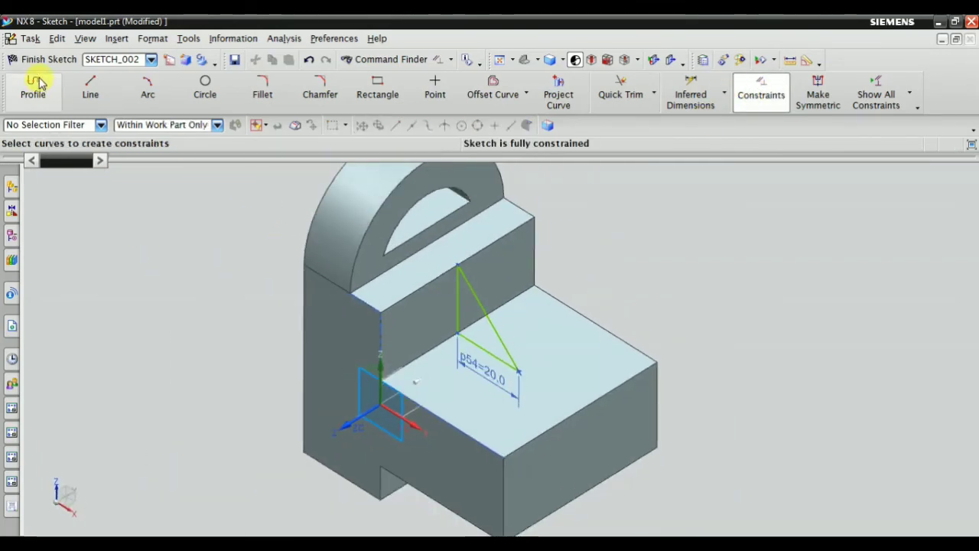
pyautogui.click(60, 59)
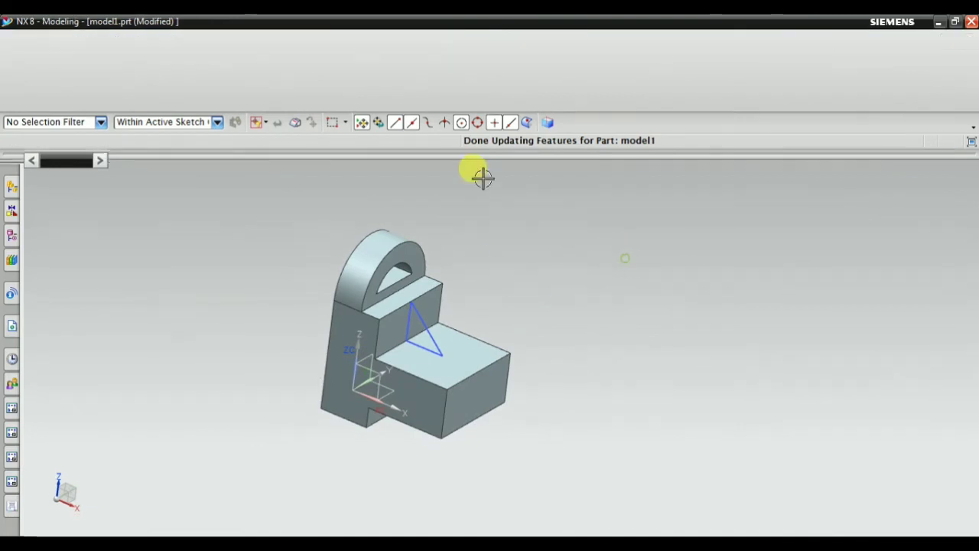
pyautogui.click(394, 58)
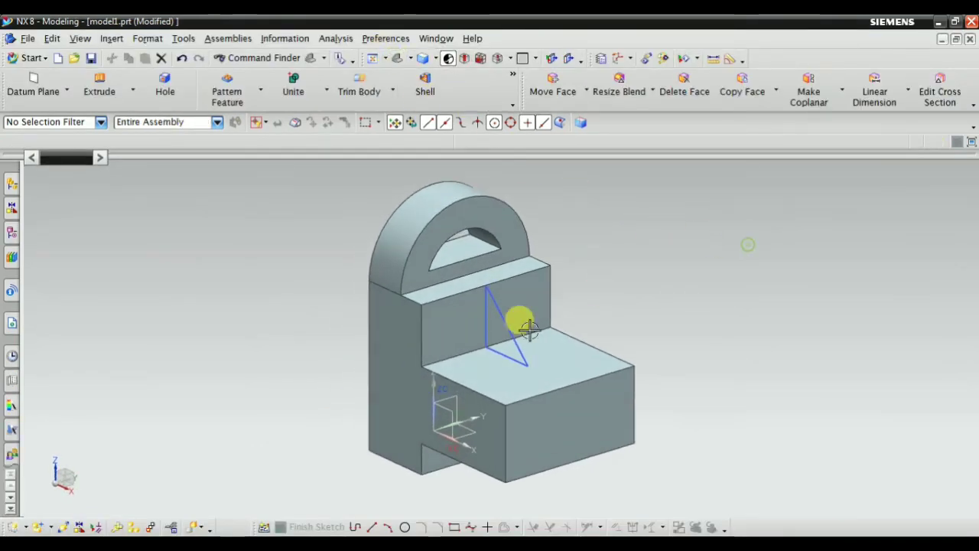
# Step: Check the rib's thickness on the reference drawing, and extrude the triangle by a symmetric value of 5 mm, united with the body
pyautogui.hotkey('alt', 'Tab')
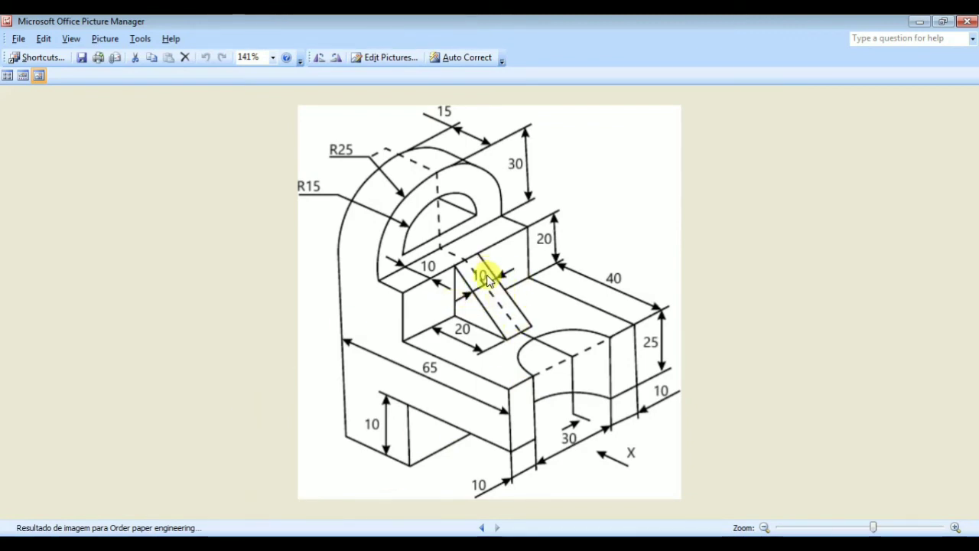
pyautogui.hotkey('alt', 'Tab')
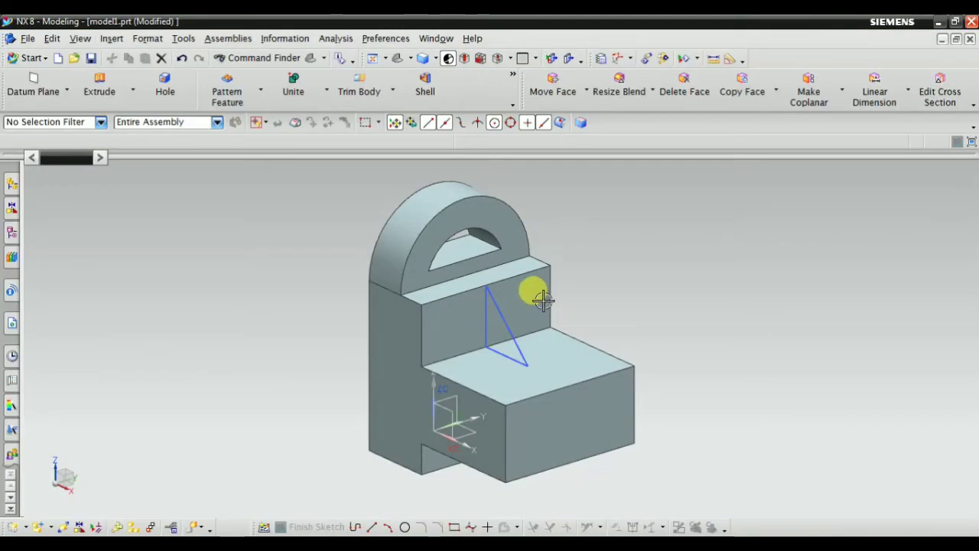
pyautogui.click(502, 323)
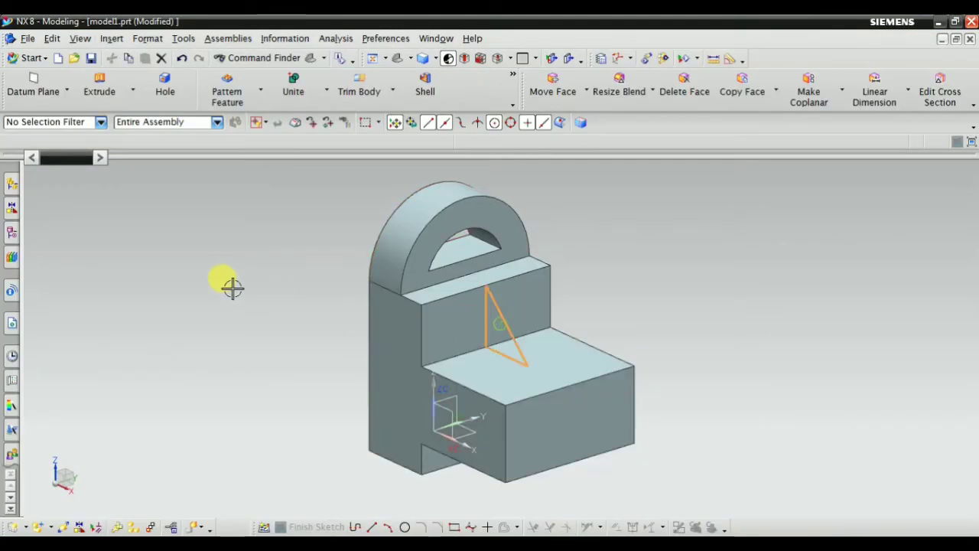
pyautogui.click(103, 92)
pyautogui.click(170, 300)
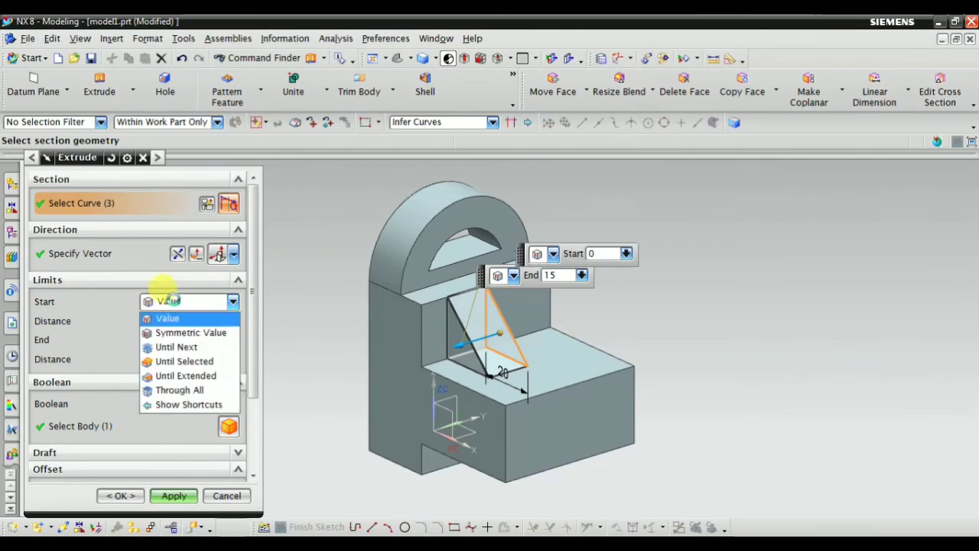
pyautogui.click(184, 333)
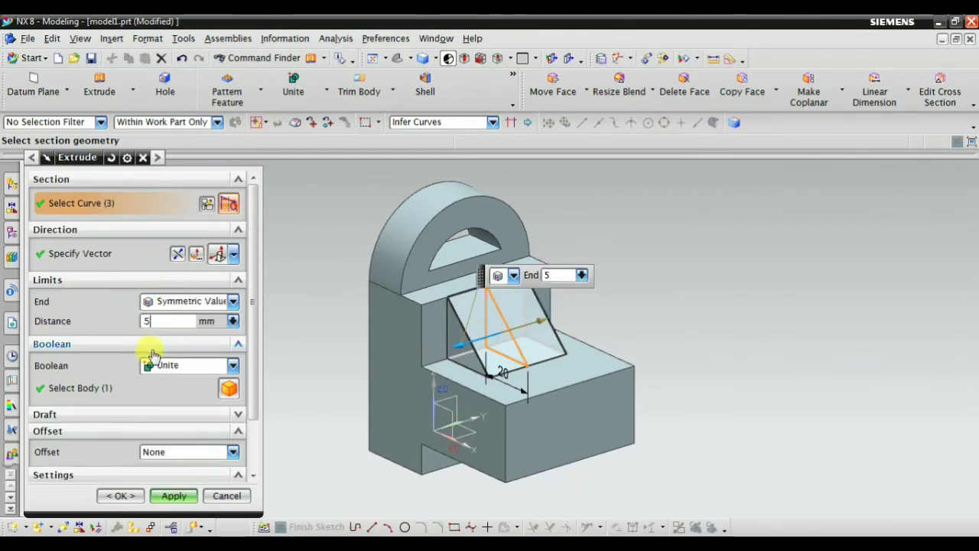
pyautogui.press('Return')
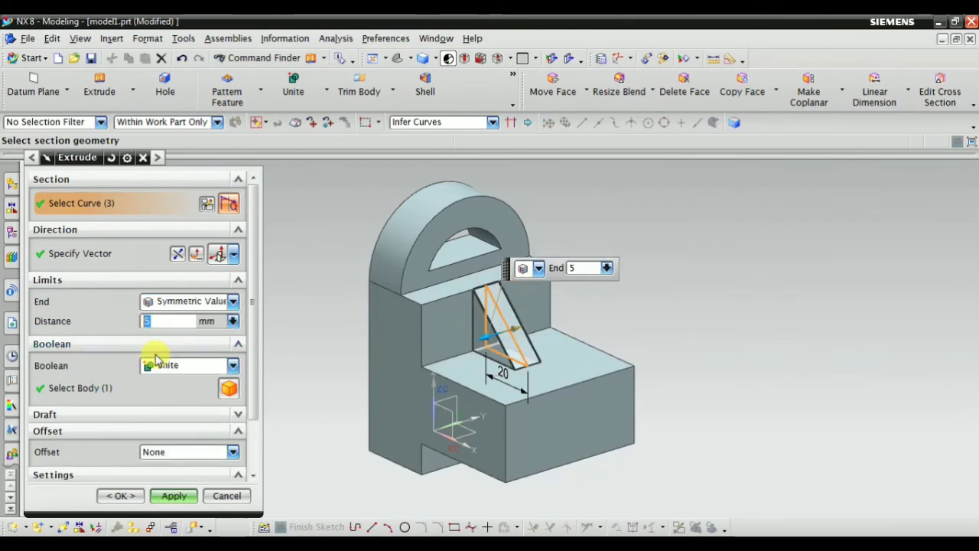
pyautogui.click(221, 384)
pyautogui.click(173, 497)
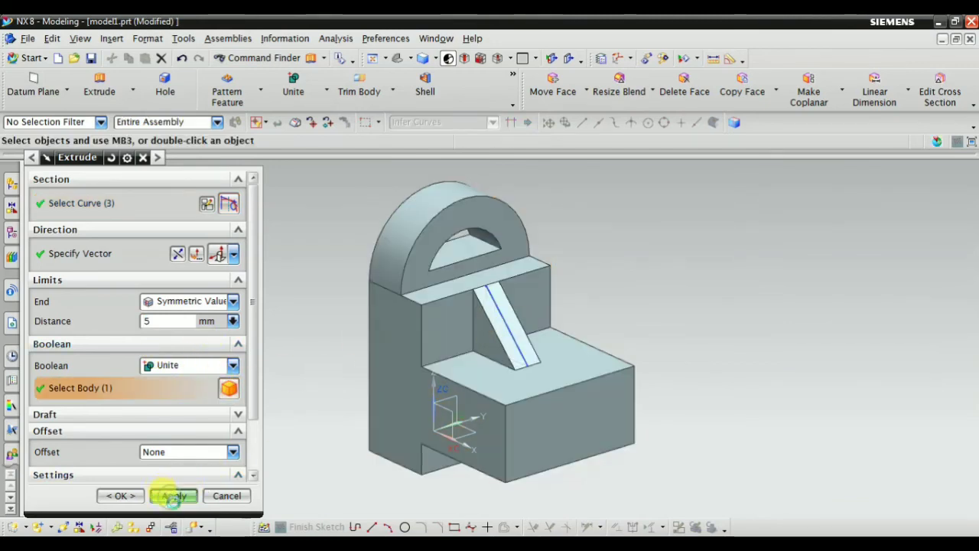
pyautogui.click(226, 496)
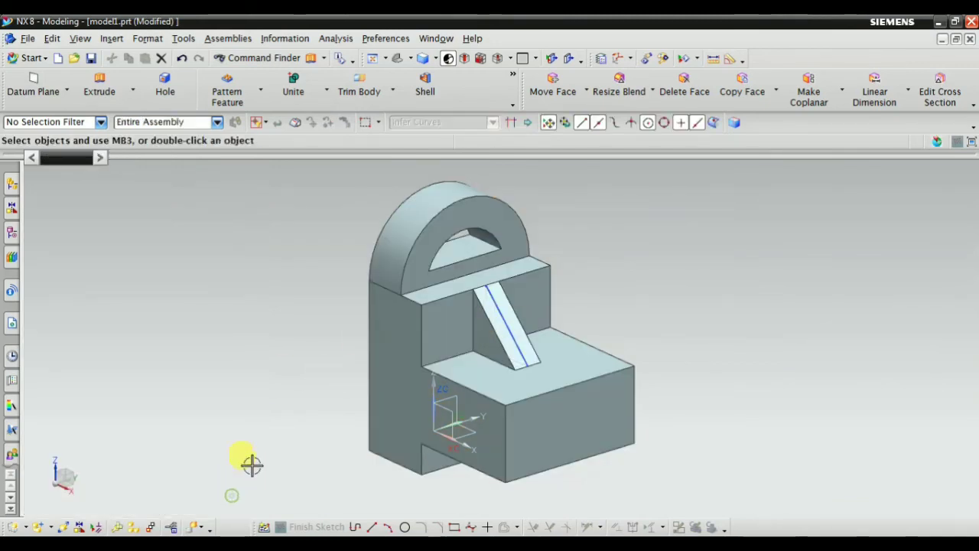
# Step: Hide the rib's sketch SKETCH_002 so only the solid rib is displayed on the model
pyautogui.click(18, 239)
pyautogui.click(94, 350)
pyautogui.rightClick(96, 349)
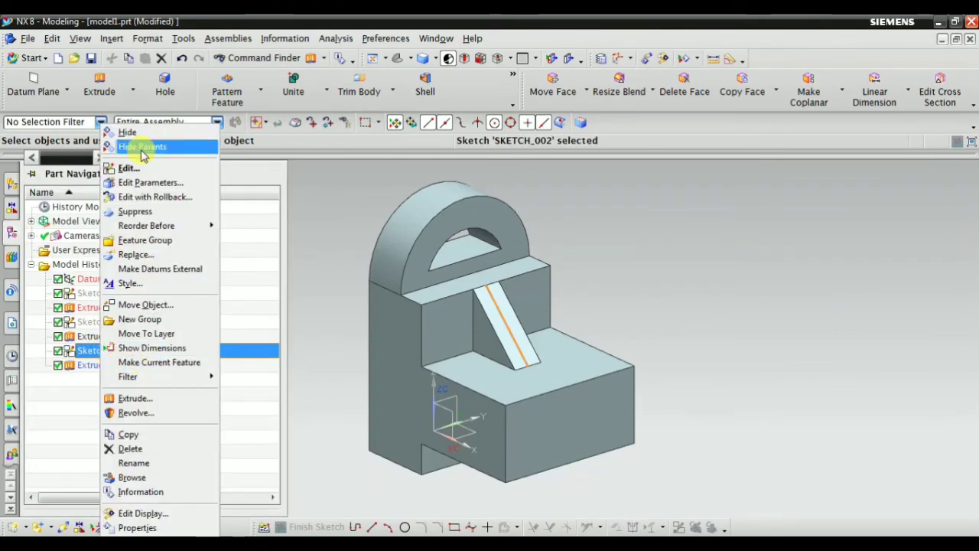
pyautogui.click(147, 136)
pyautogui.moveTo(655, 286)
pyautogui.mouseDown(button='middle')
pyautogui.moveTo(628, 291)
pyautogui.moveTo(681, 304)
pyautogui.moveTo(648, 284)
pyautogui.moveTo(658, 278)
pyautogui.moveTo(671, 293)
pyautogui.mouseUp(button='middle')
pyautogui.click(11, 231)
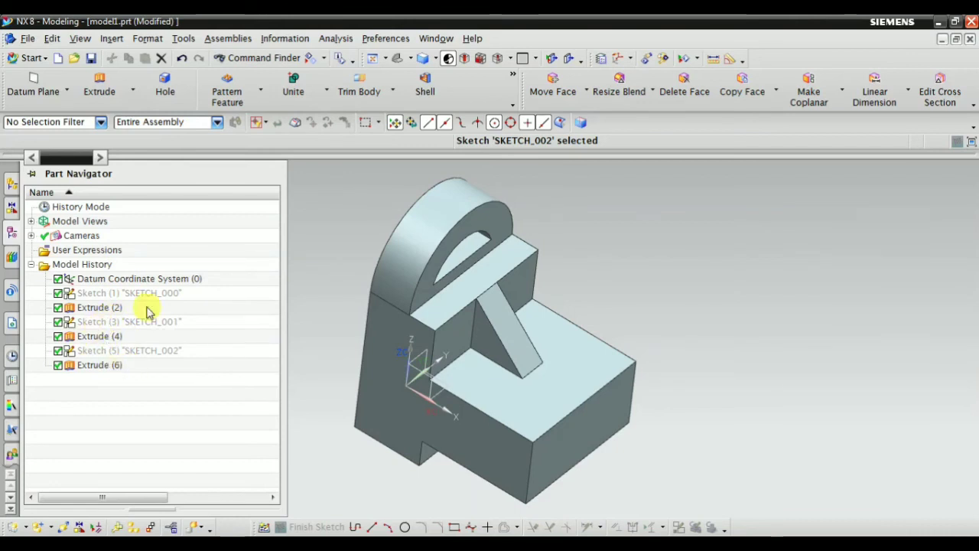
pyautogui.moveTo(627, 313)
pyautogui.mouseDown(button='middle')
pyautogui.moveTo(632, 284)
pyautogui.moveTo(630, 308)
pyautogui.mouseUp(button='middle')
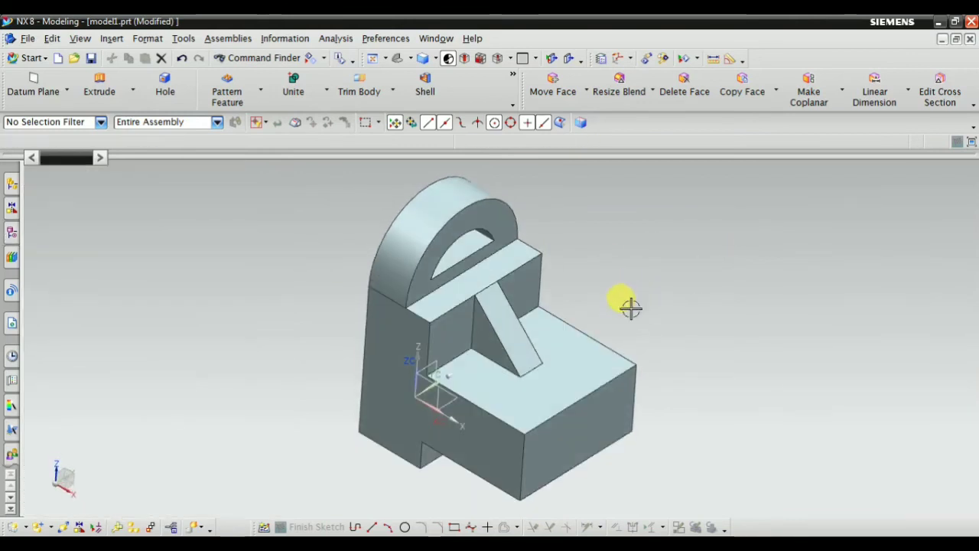
# Step: Examine the semicircular notch on the reference drawing, and create a sketch on the top face of the lower step in NX
pyautogui.click(370, 545)
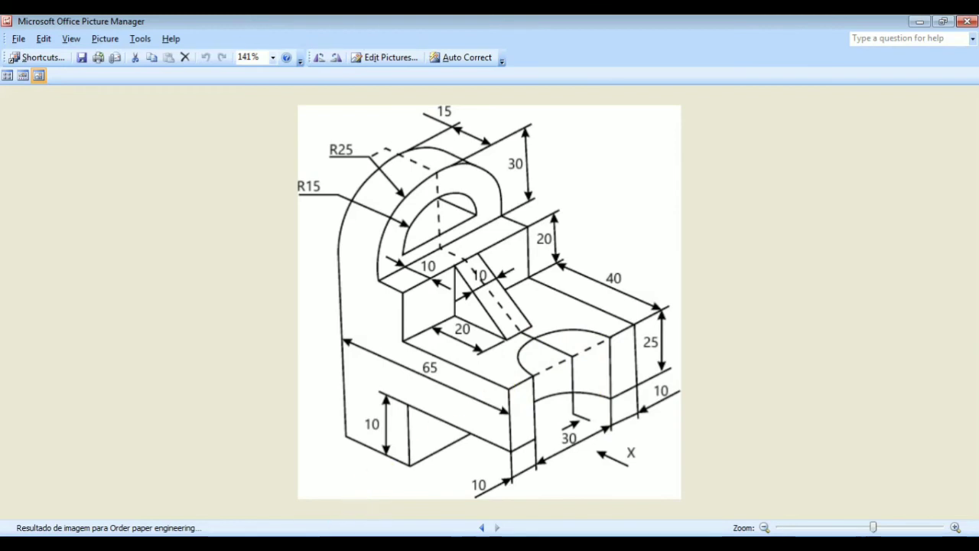
pyautogui.click(353, 545)
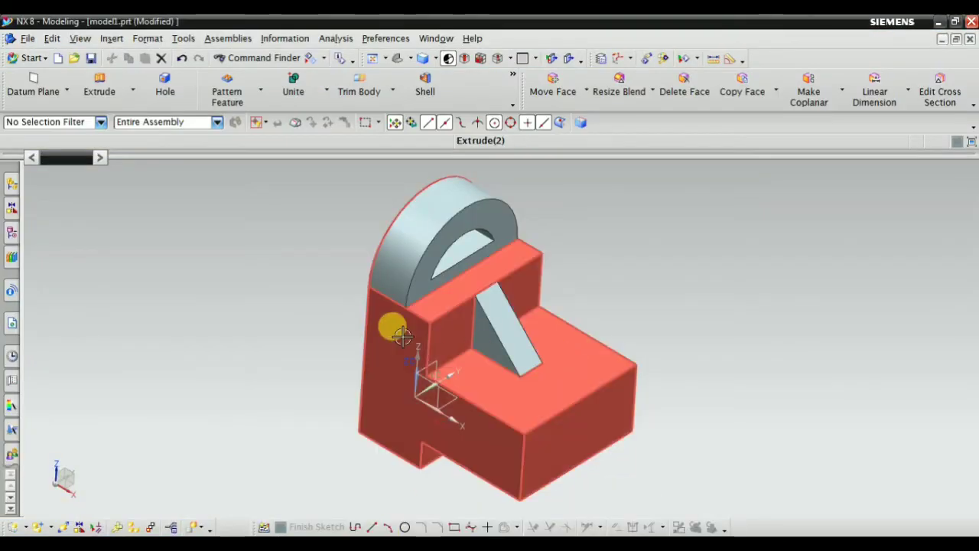
pyautogui.moveTo(394, 328); pyautogui.dragTo(489, 419, button='middle')
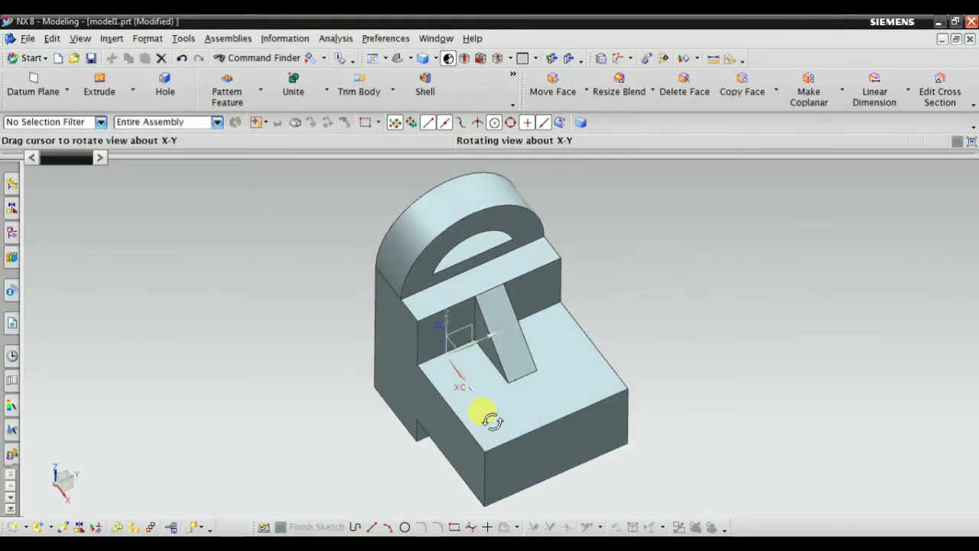
pyautogui.click(111, 40)
pyautogui.click(115, 59)
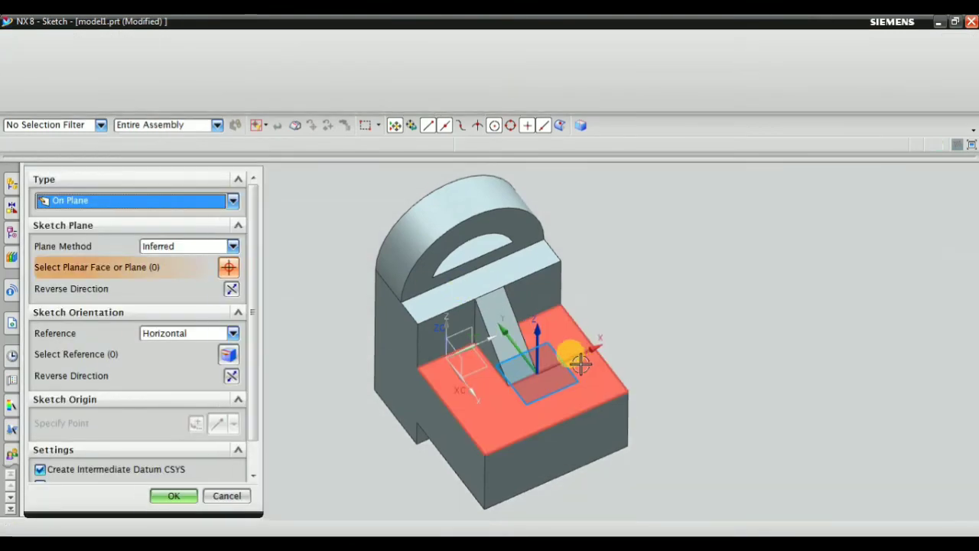
pyautogui.click(586, 452)
pyautogui.click(170, 515)
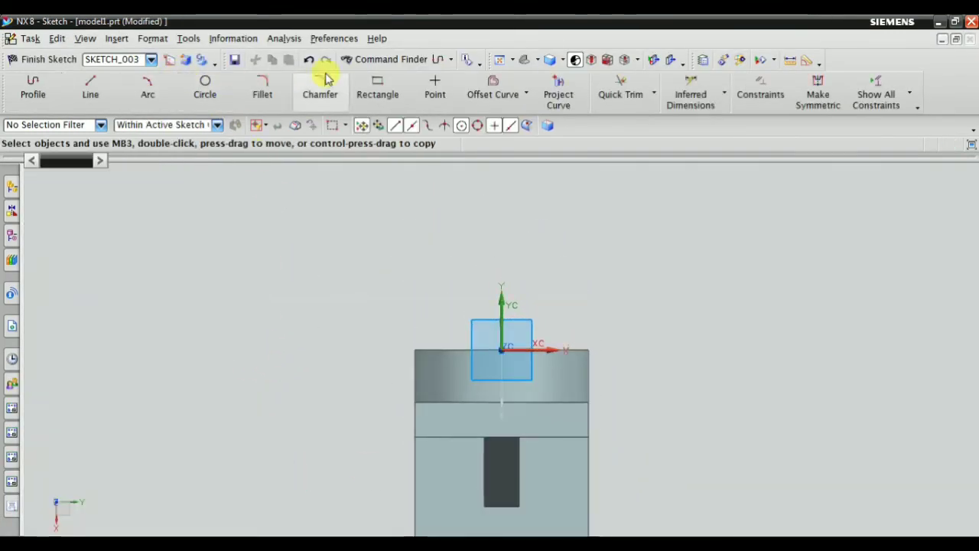
# Step: Sketch a circle about 29.4 mm in diameter, centred on the midpoint of the lower step's front edge
pyautogui.click(502, 62)
pyautogui.scroll(-2, 358, 251)
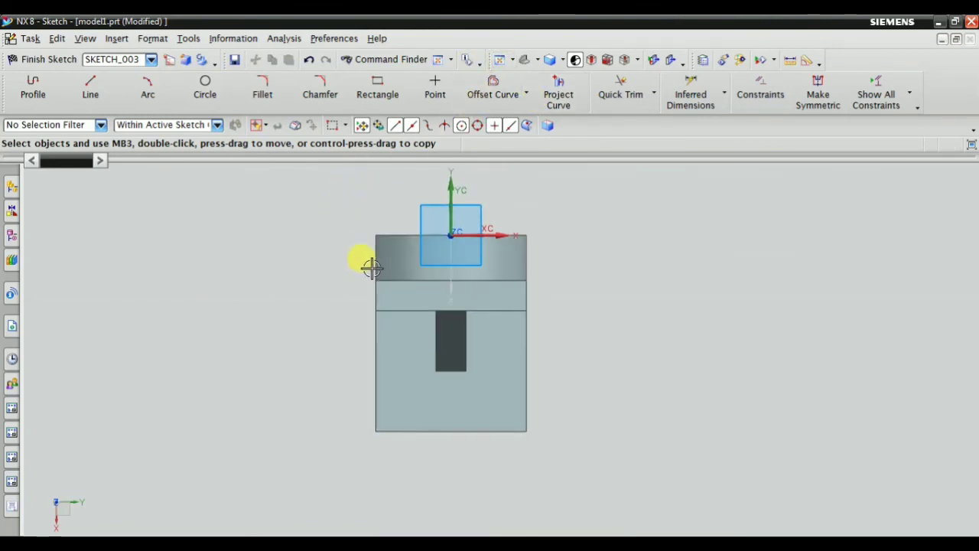
pyautogui.click(205, 87)
pyautogui.scroll(3, 465, 441)
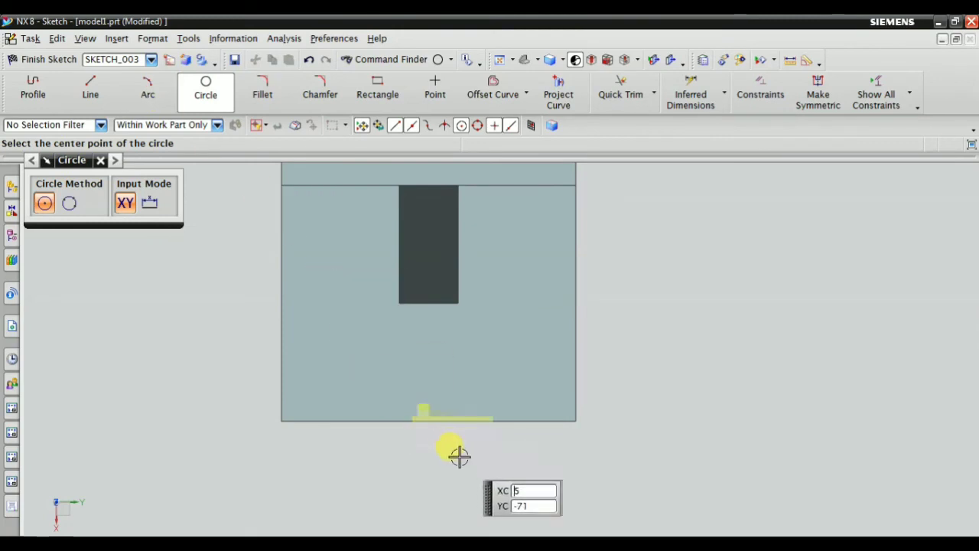
pyautogui.click(422, 419)
pyautogui.click(492, 406)
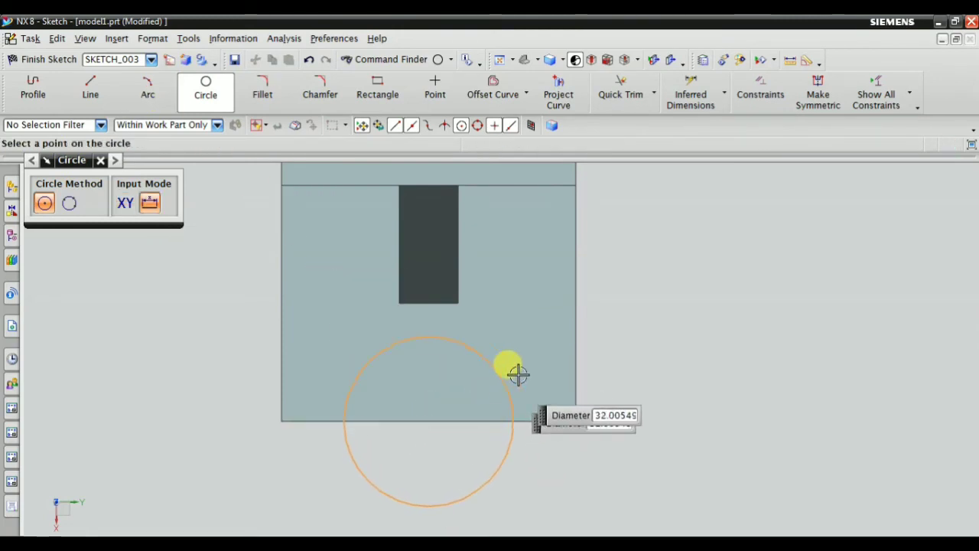
pyautogui.click(501, 373)
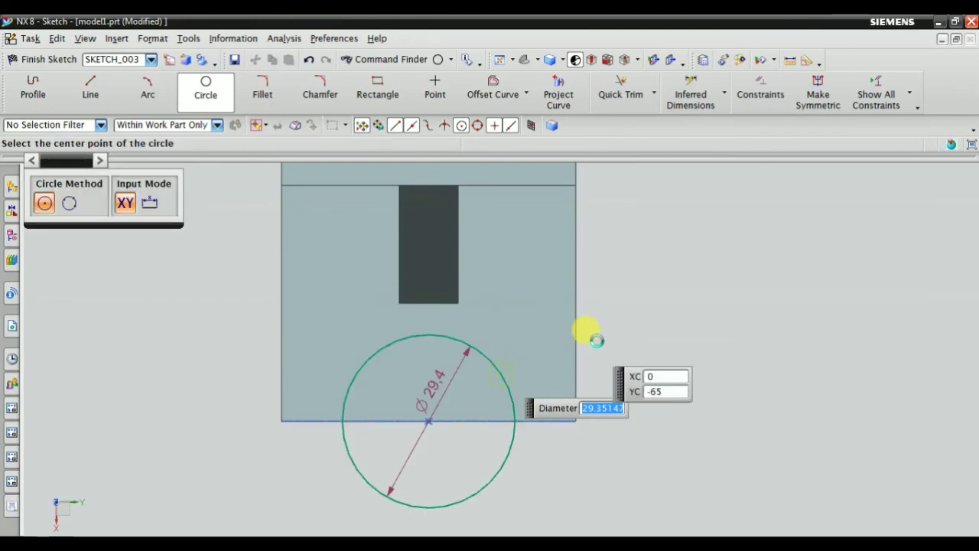
pyautogui.press('Escape')
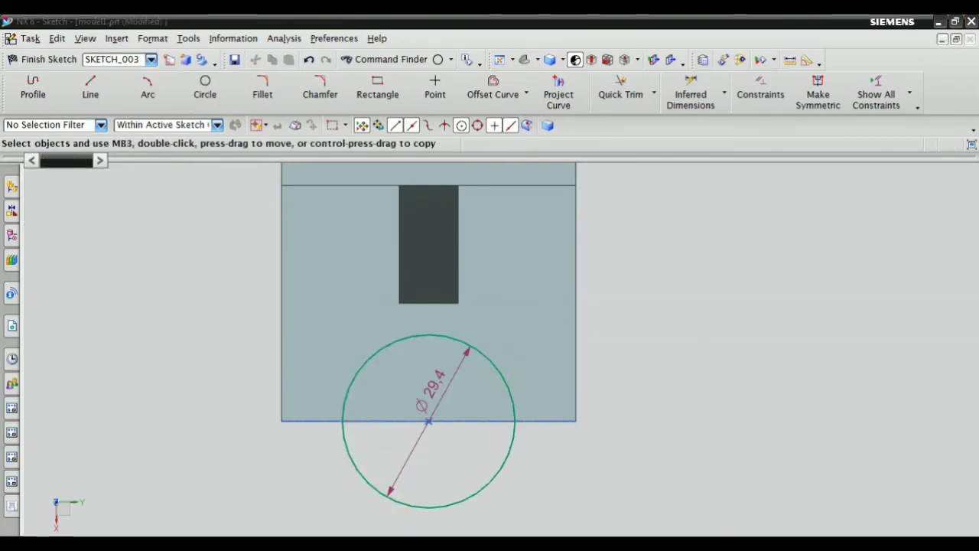
# Step: Check the notch's width on the reference drawing, and set the circle's diameter to 30 mm
pyautogui.hotkey('alt', 'Tab')
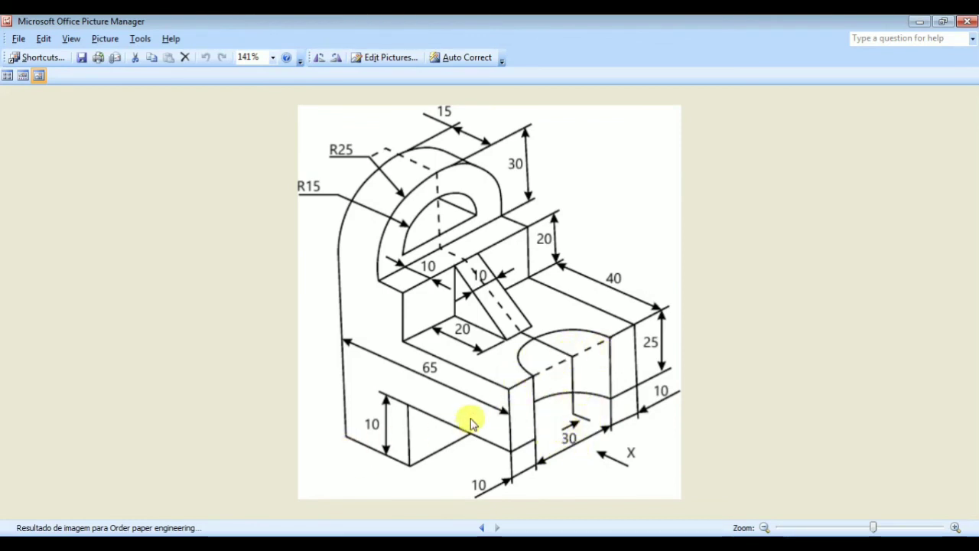
pyautogui.hotkey('alt', 'Tab')
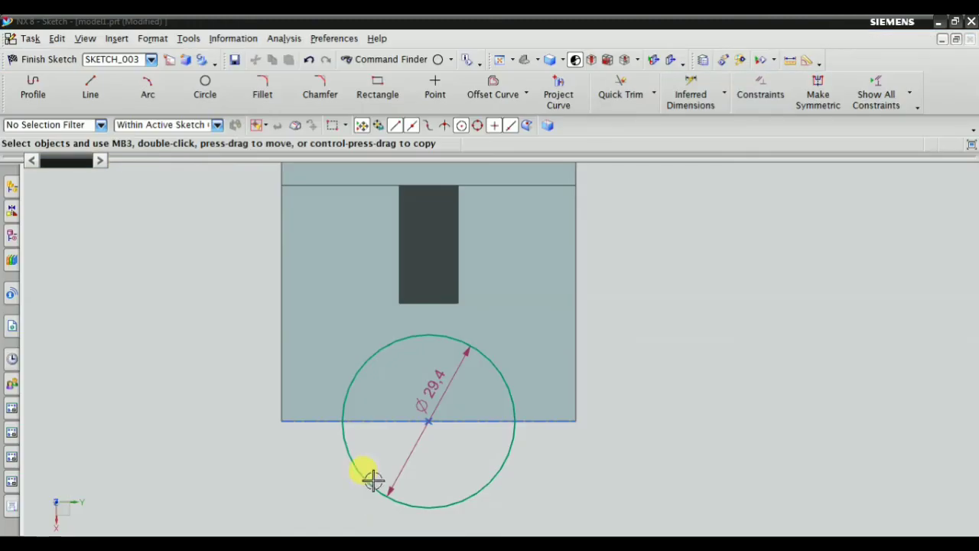
pyautogui.doubleClick(490, 359)
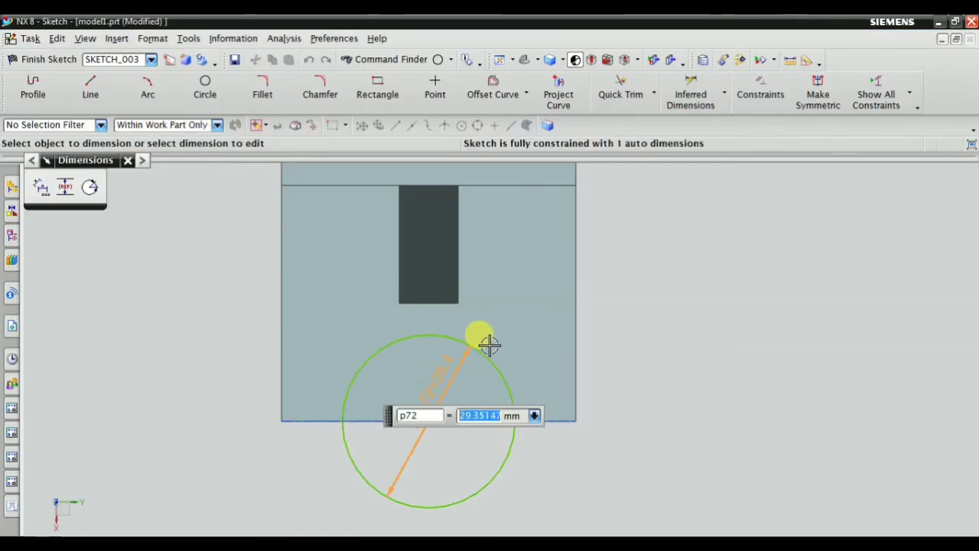
pyautogui.press('Return')
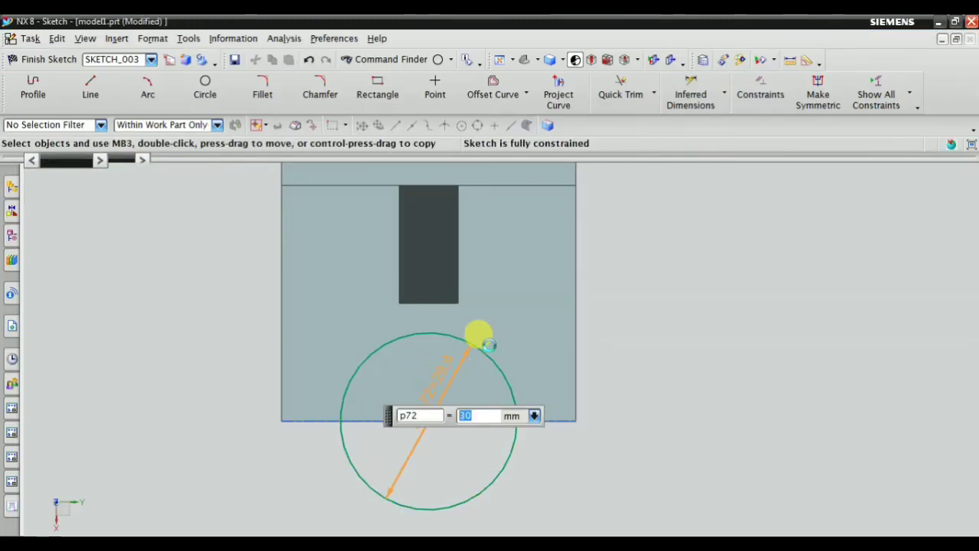
# Step: Inspect the circle's placement on the step's front edge, and finish the notch sketch
pyautogui.click(757, 90)
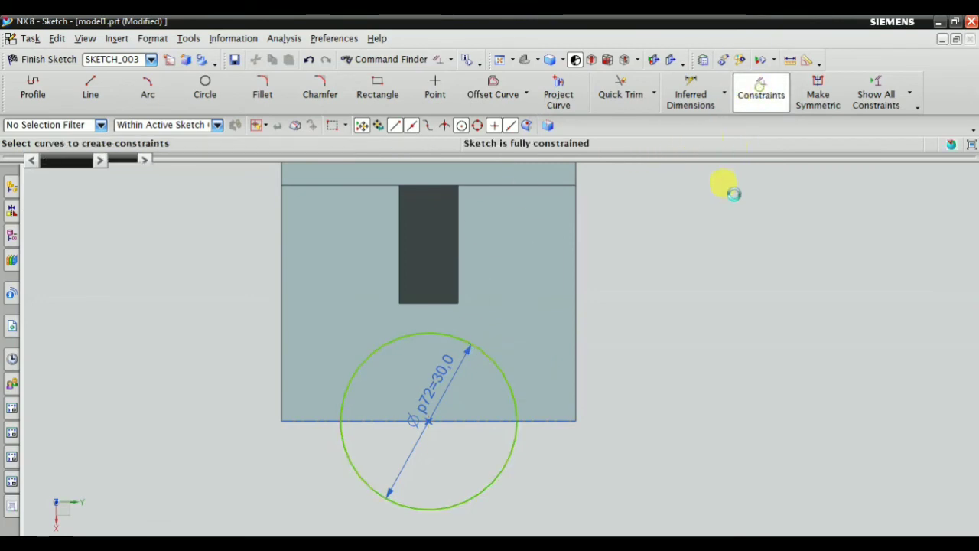
pyautogui.scroll(-2, 434, 428)
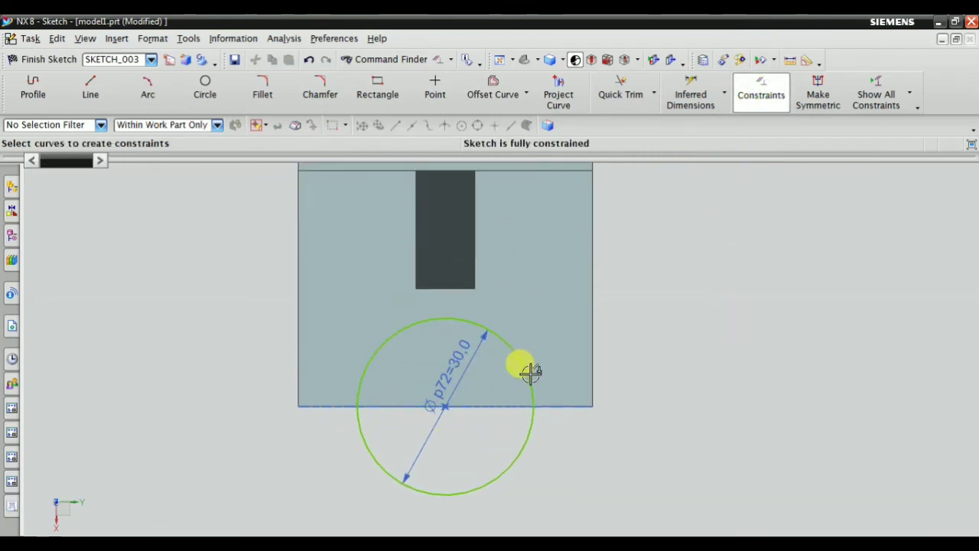
pyautogui.moveTo(395, 349)
pyautogui.mouseDown(button='middle')
pyautogui.moveTo(418, 396)
pyautogui.moveTo(431, 361)
pyautogui.moveTo(417, 363)
pyautogui.mouseUp(button='middle')
pyautogui.scroll(-1, 628, 284)
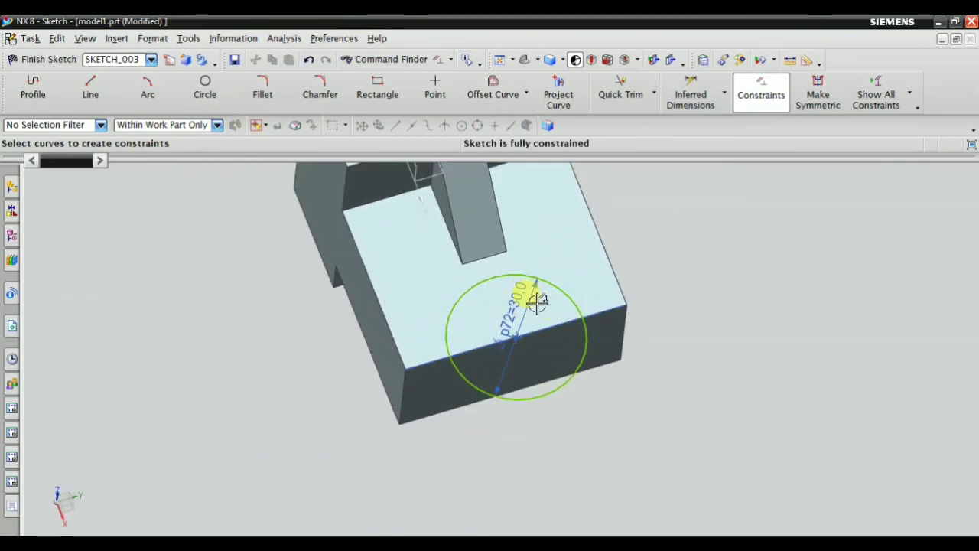
pyautogui.scroll(1, 528, 304)
pyautogui.moveTo(442, 331)
pyautogui.mouseDown(button='middle')
pyautogui.moveTo(485, 349)
pyautogui.moveTo(472, 349)
pyautogui.moveTo(503, 328)
pyautogui.moveTo(598, 312)
pyautogui.moveTo(549, 365)
pyautogui.mouseUp(button='middle')
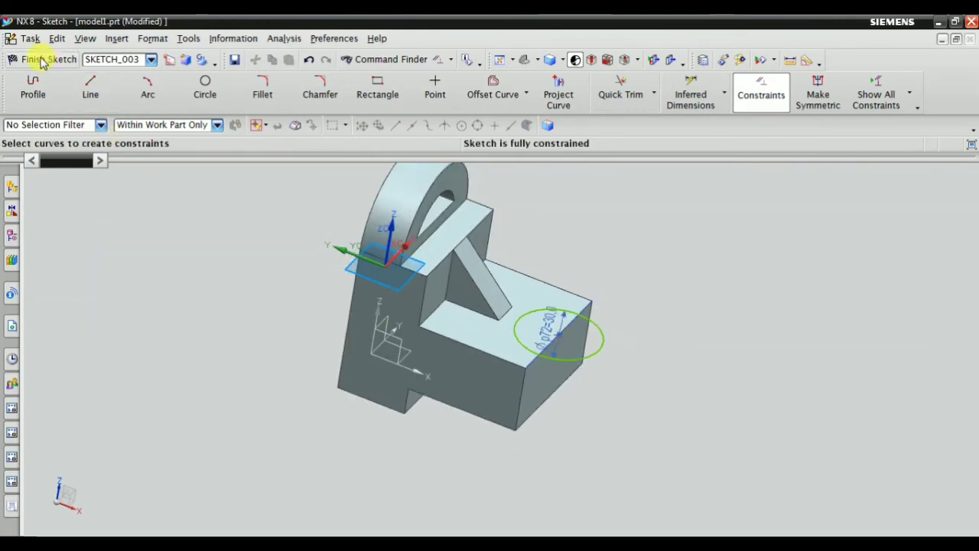
pyautogui.click(37, 59)
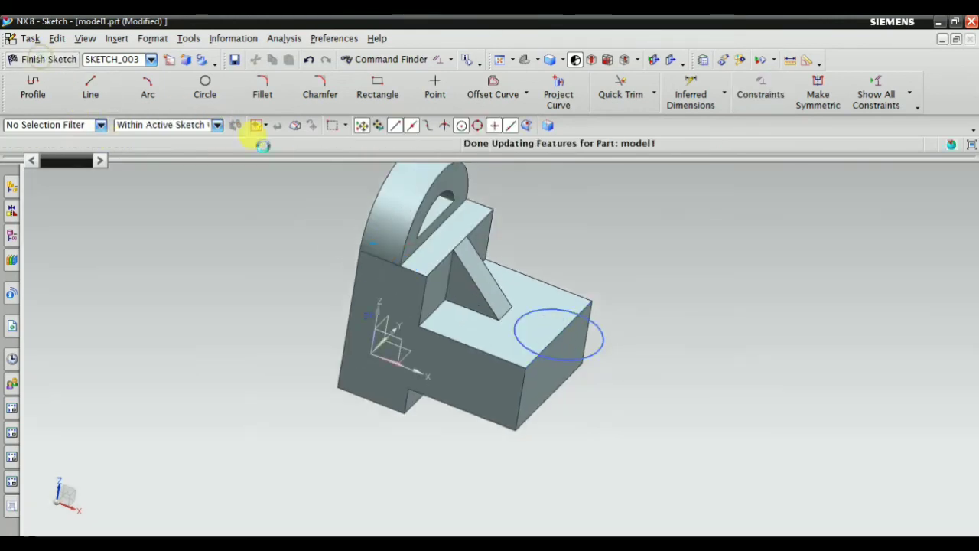
pyautogui.moveTo(571, 293)
pyautogui.mouseDown(button='middle')
pyautogui.moveTo(571, 313)
pyautogui.moveTo(594, 338)
pyautogui.moveTo(589, 331)
pyautogui.moveTo(658, 325)
pyautogui.mouseUp(button='middle')
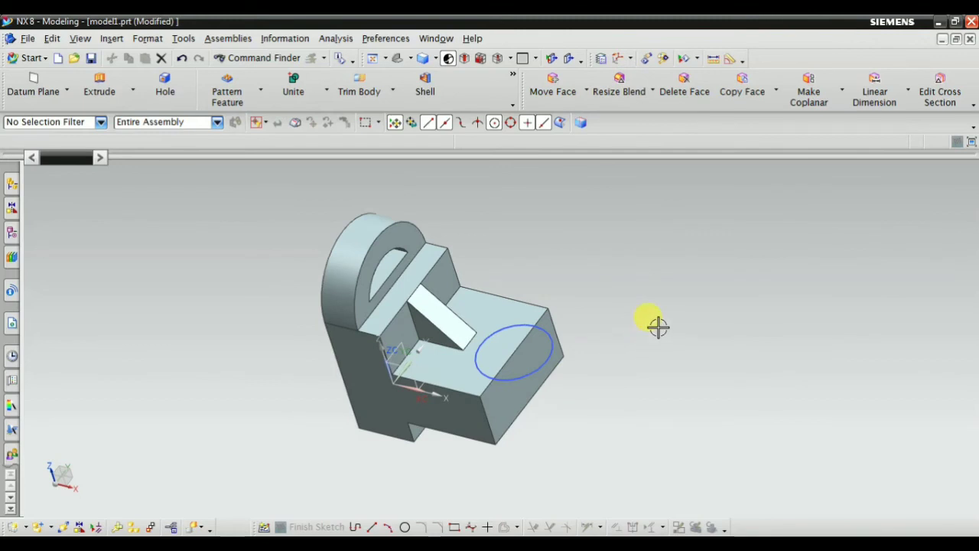
# Step: Set up an extrusion of the notch circle with the start limit Through All and the Boolean option Subtract
pyautogui.click(99, 86)
pyautogui.scroll(3, 549, 357)
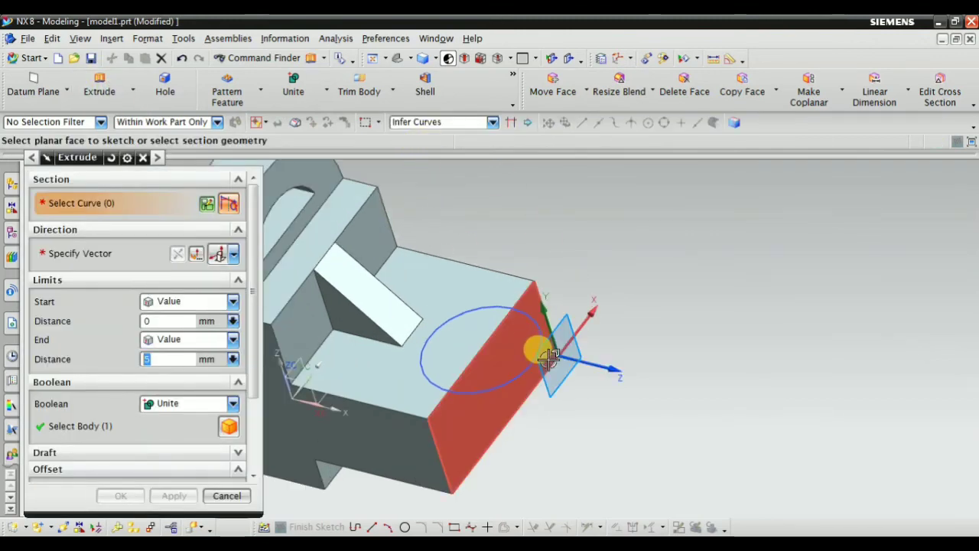
pyautogui.click(531, 350)
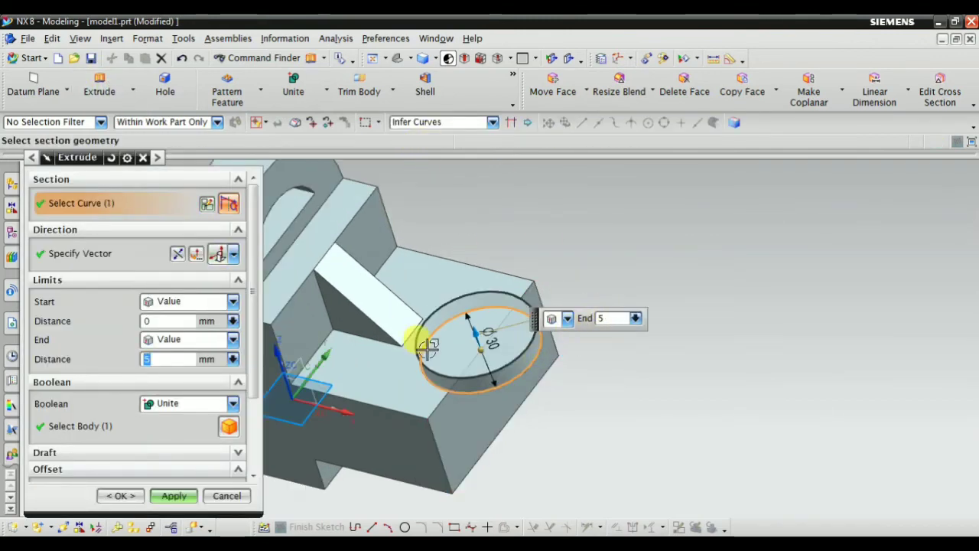
pyautogui.click(182, 302)
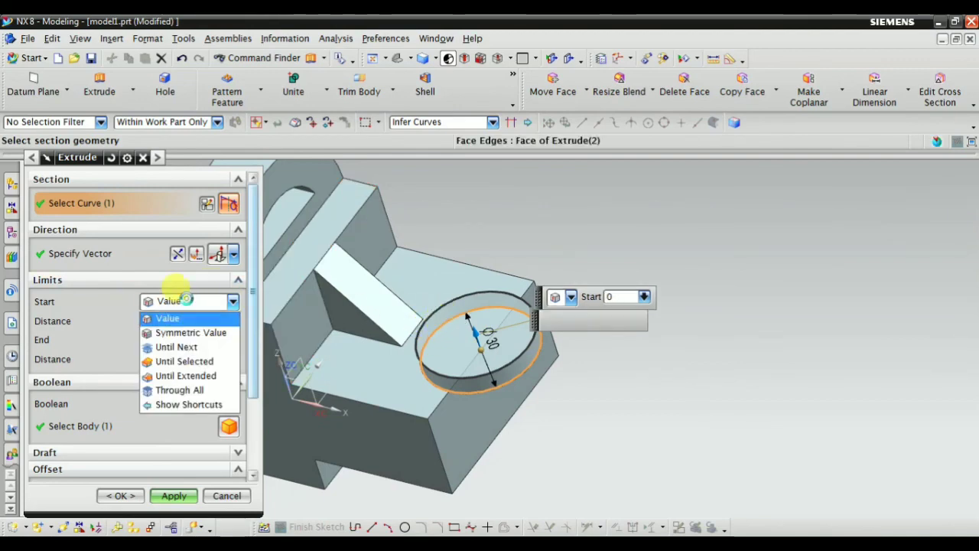
pyautogui.click(195, 390)
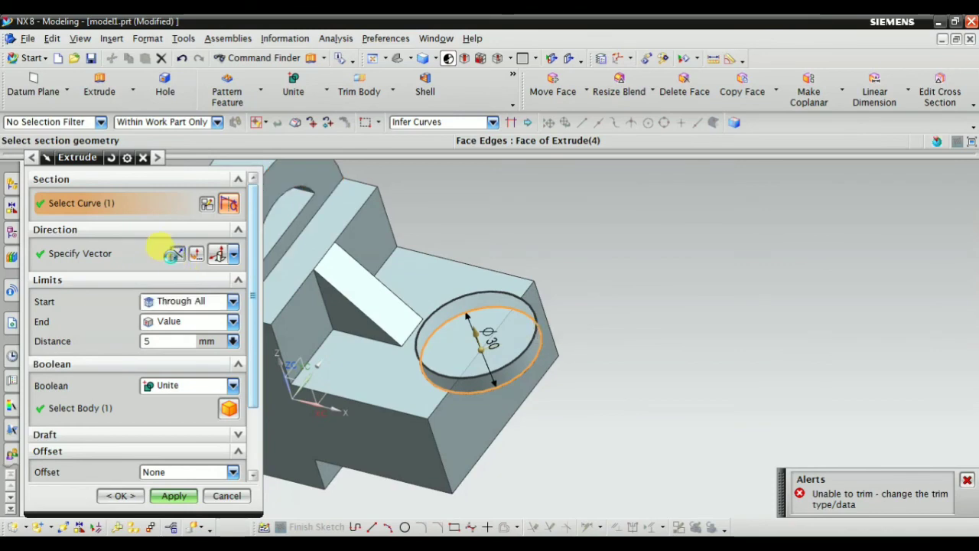
pyautogui.moveTo(387, 288); pyautogui.dragTo(547, 363, button='middle')
pyautogui.click(172, 385)
pyautogui.click(184, 431)
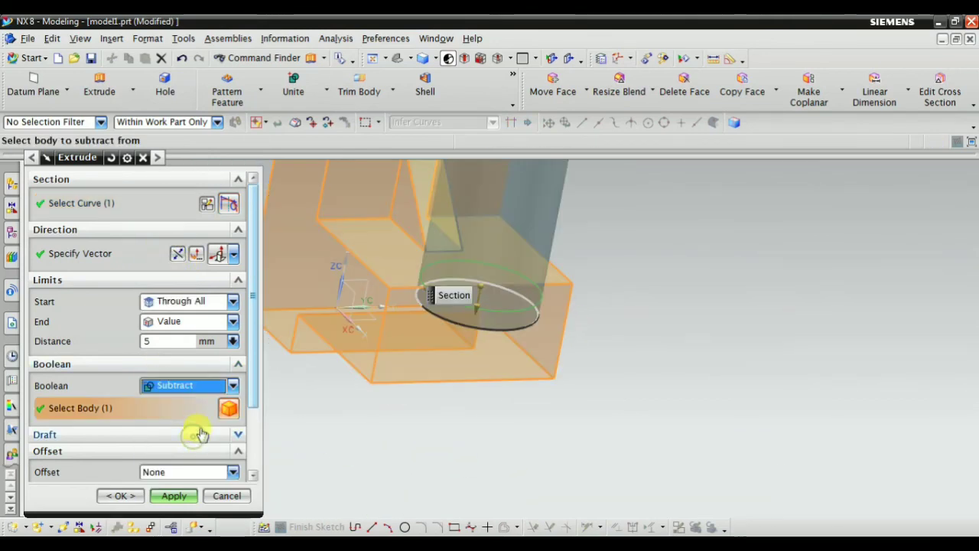
# Step: Reverse the extrusion direction so it passes down through the lower step, and apply the cut
pyautogui.scroll(-2, 553, 424)
pyautogui.click(196, 255)
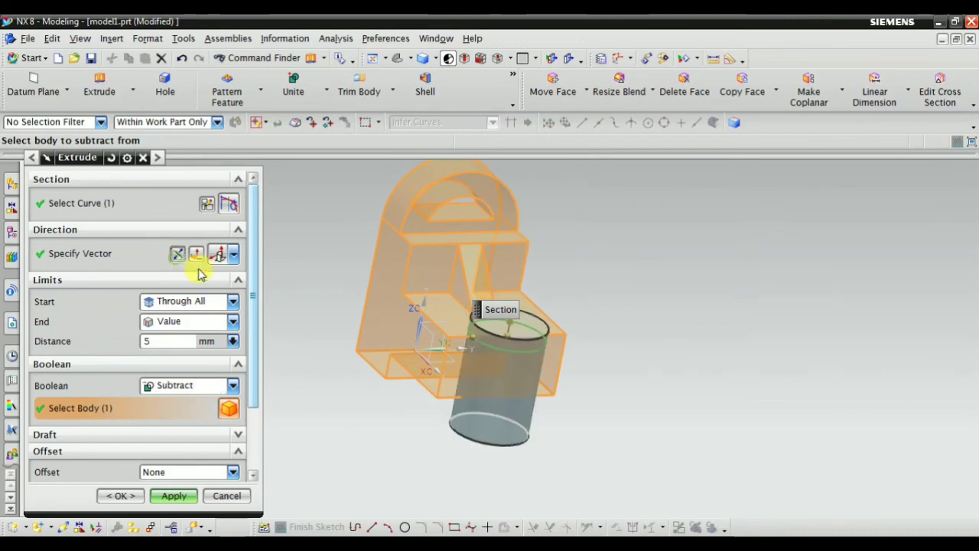
pyautogui.moveTo(405, 337); pyautogui.dragTo(419, 390, button='middle')
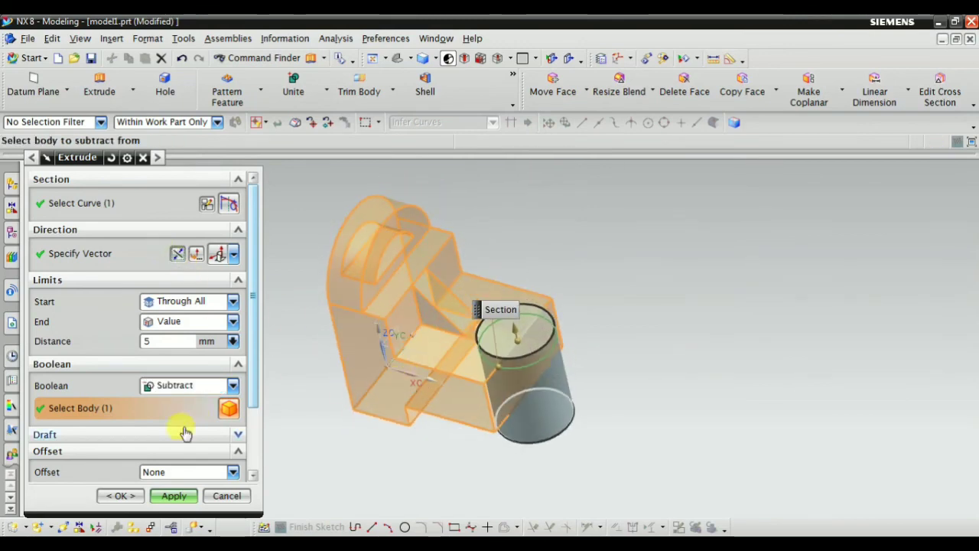
pyautogui.scroll(-3, 183, 430)
pyautogui.click(174, 497)
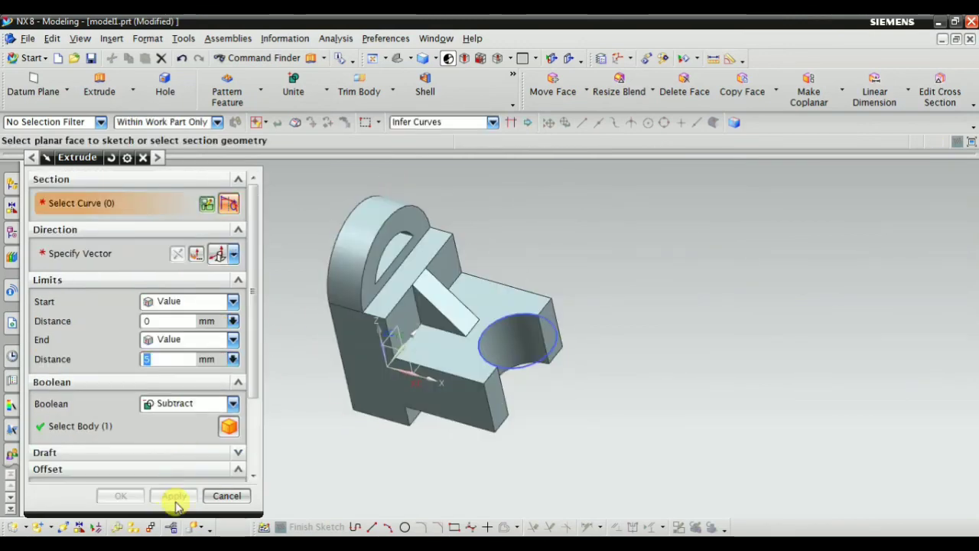
pyautogui.click(226, 496)
pyautogui.moveTo(469, 358)
pyautogui.mouseDown(button='middle')
pyautogui.moveTo(492, 337)
pyautogui.moveTo(457, 358)
pyautogui.mouseUp(button='middle')
pyautogui.click(400, 59)
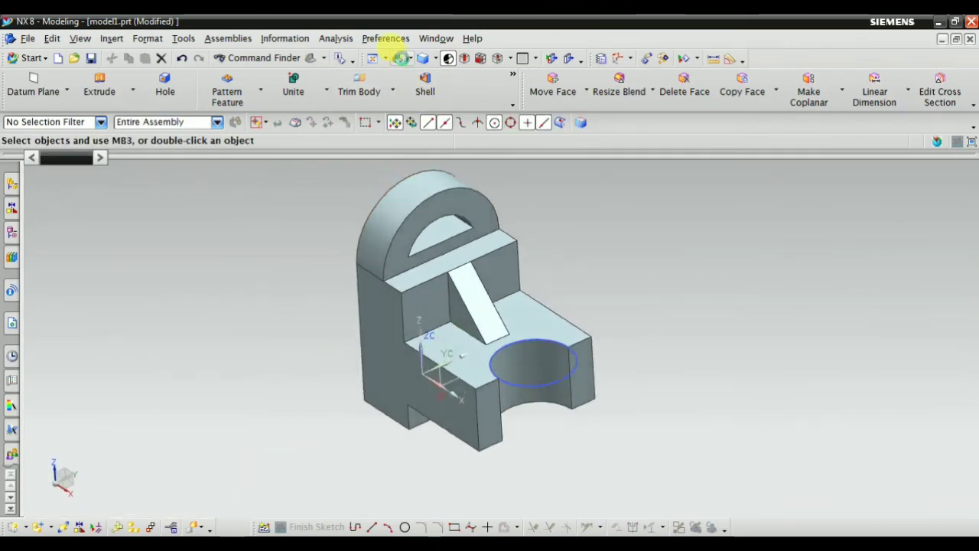
pyautogui.scroll(2, 673, 373)
pyautogui.scroll(-2, 634, 331)
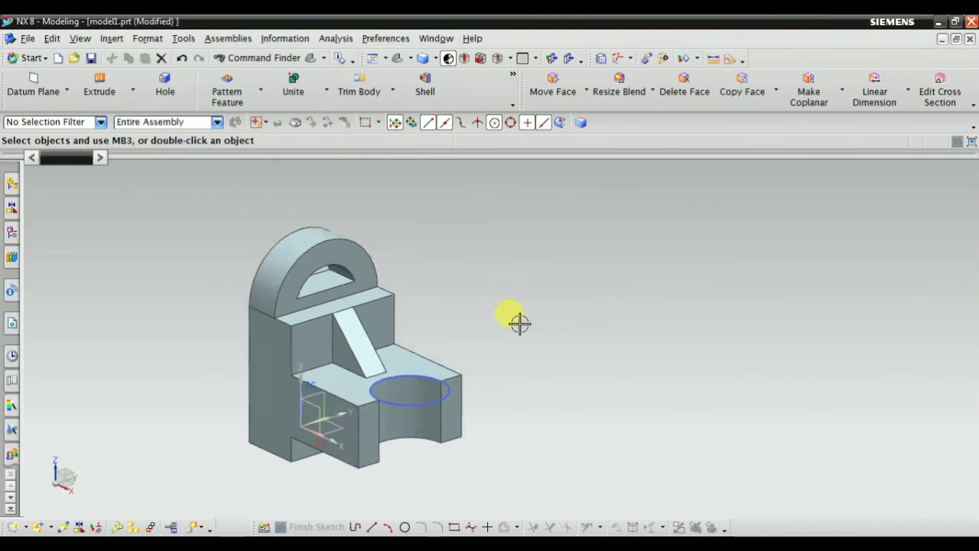
pyautogui.moveTo(518, 321); pyautogui.dragTo(524, 350, button='middle')
# Step: Make the sketches of the stepped base, Extrude (2), and the arched upright, Extrude (4), internal to their features
pyautogui.click(12, 233)
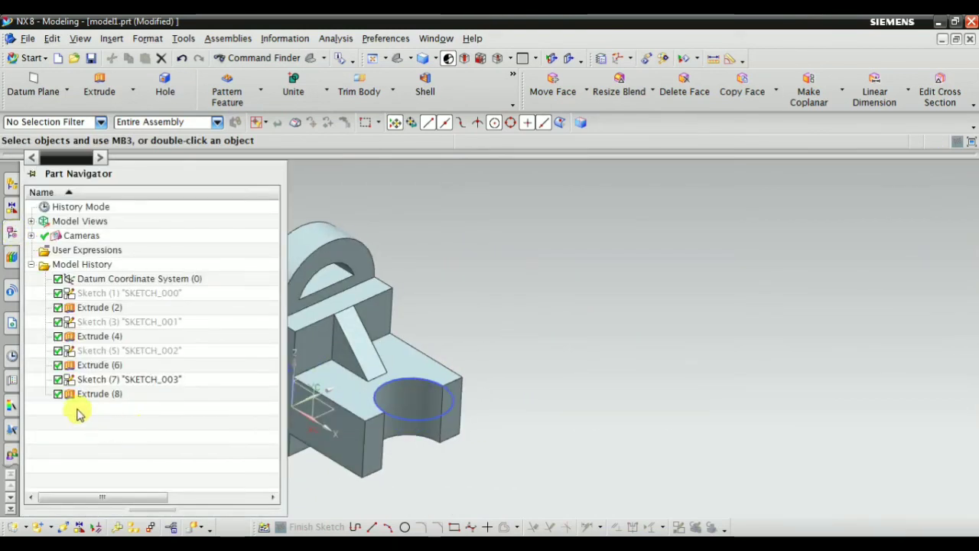
pyautogui.click(84, 307)
pyautogui.rightClick(85, 307)
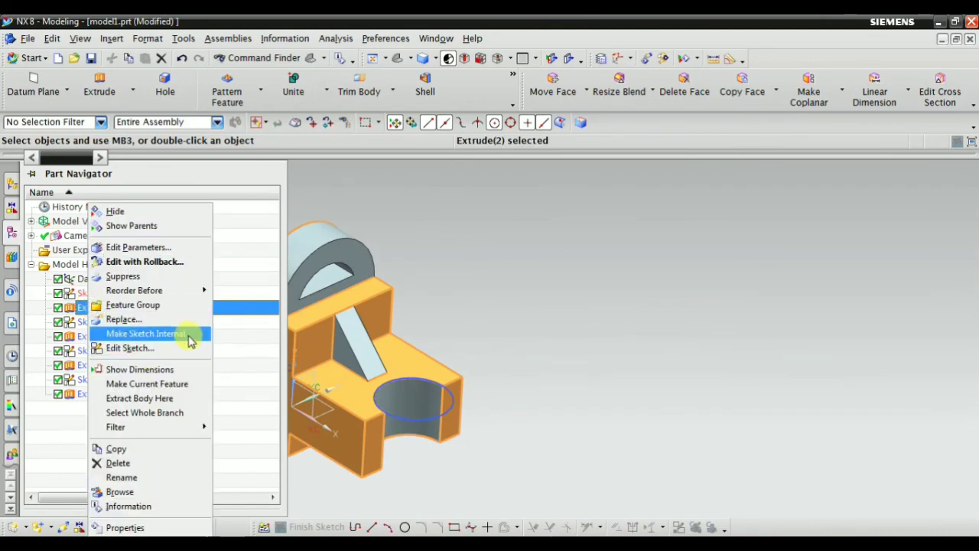
pyautogui.click(188, 336)
pyautogui.click(110, 325)
pyautogui.rightClick(111, 326)
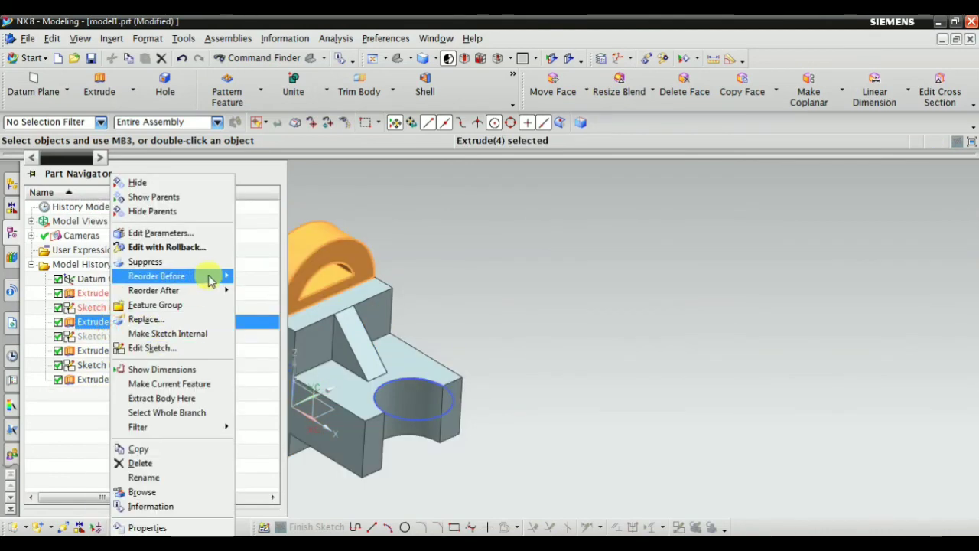
pyautogui.click(192, 331)
# Step: Make the sketches of the triangular rib, Extrude (6), and the notch cut, Extrude (8), internal to their features
pyautogui.click(107, 337)
pyautogui.rightClick(107, 337)
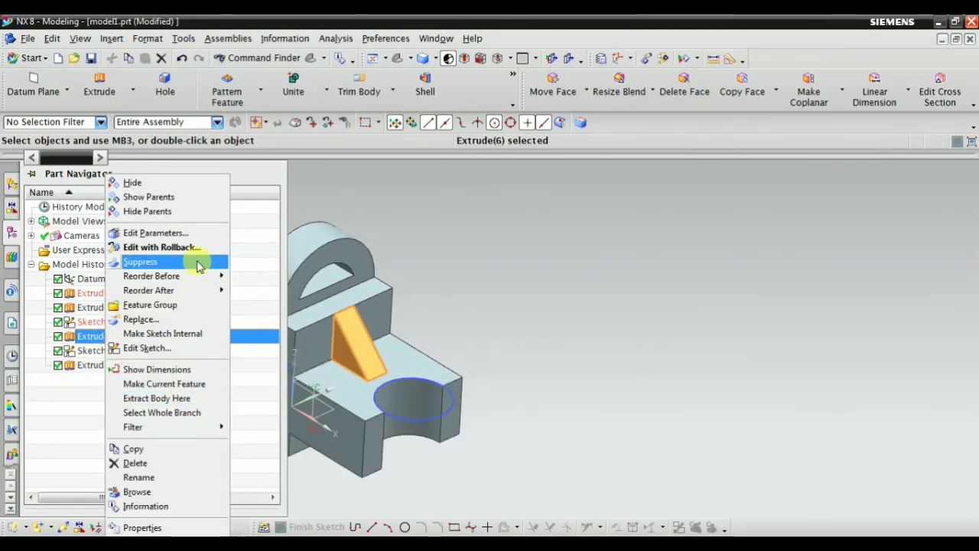
pyautogui.click(192, 333)
pyautogui.click(107, 350)
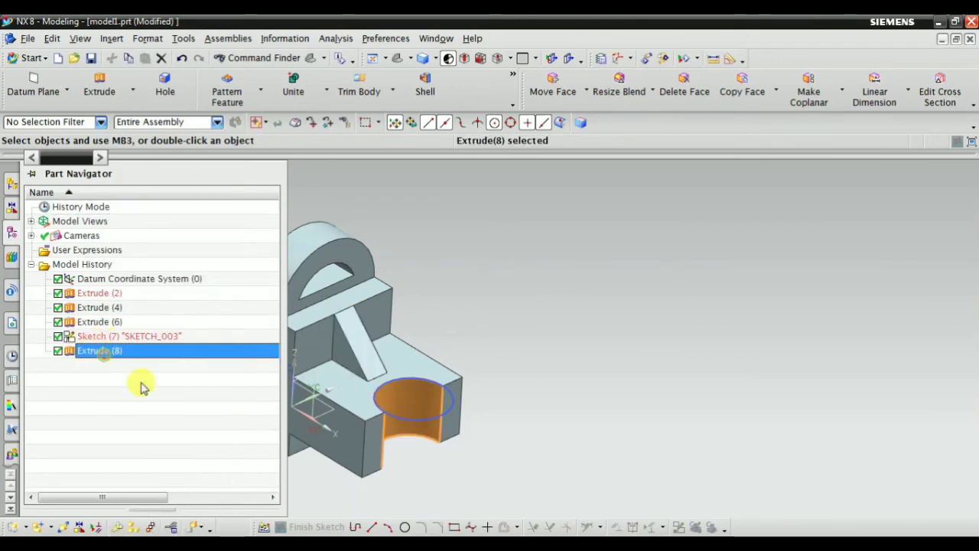
pyautogui.rightClick(107, 350)
pyautogui.click(189, 179)
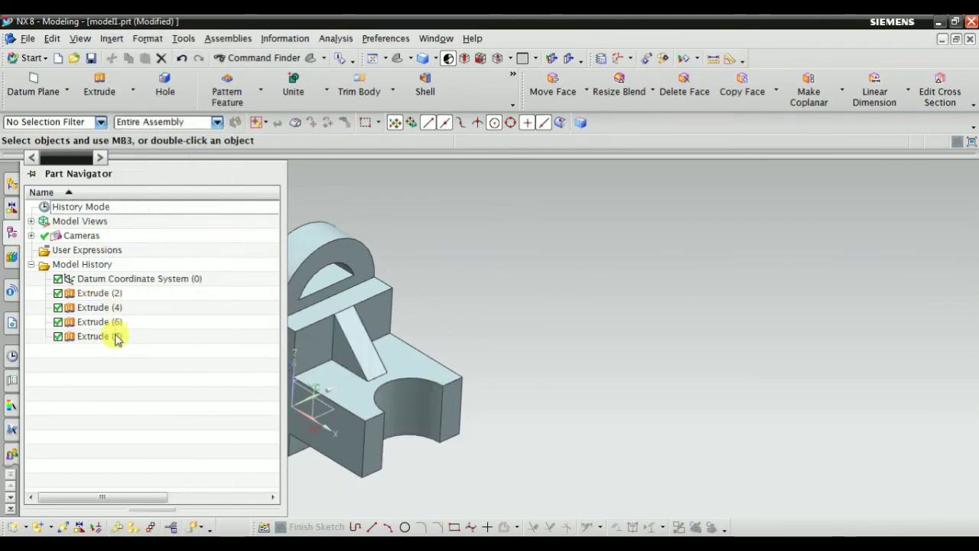
# Step: Reorient the bracket to a standard pictorial view, and review the remaining features in the model history
pyautogui.click(397, 59)
pyautogui.moveTo(711, 225); pyautogui.dragTo(686, 295)
pyautogui.moveTo(687, 295); pyautogui.dragTo(703, 312, button='middle')
pyautogui.click(12, 234)
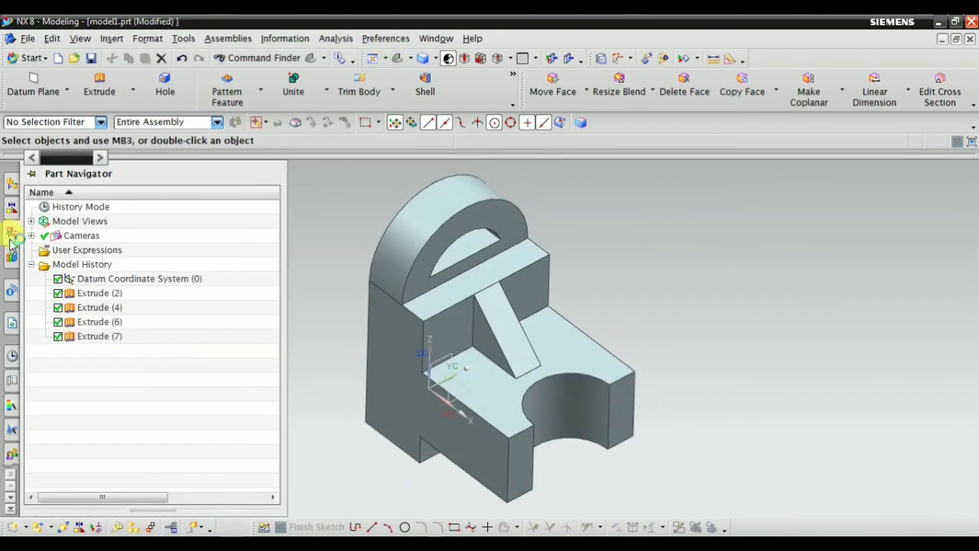
pyautogui.click(645, 297)
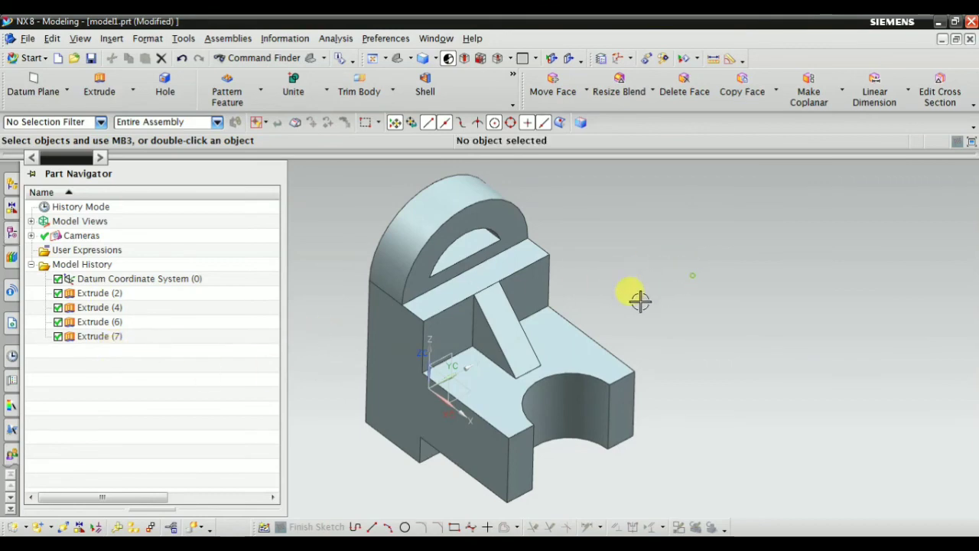
# Step: Examine the finished bracket from several angles, covering the arched upright, triangular rib and semicircular notch
pyautogui.scroll(1, 608, 324)
pyautogui.moveTo(333, 355); pyautogui.dragTo(334, 218, button='middle')
pyautogui.scroll(1, 333, 218)
pyautogui.moveTo(323, 267); pyautogui.dragTo(306, 284, button='middle')
pyautogui.scroll(-2, 306, 284)
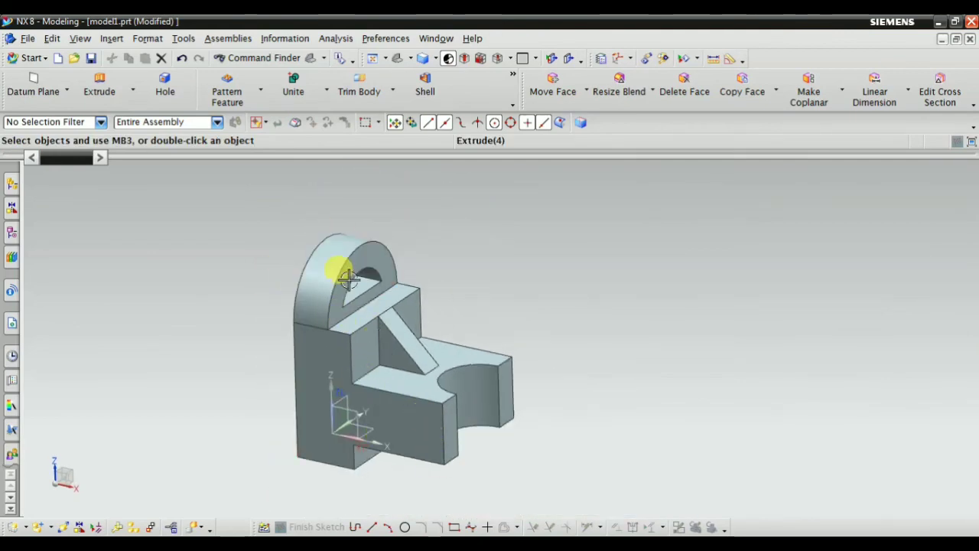
pyautogui.scroll(2, 348, 279)
pyautogui.moveTo(270, 302); pyautogui.dragTo(350, 289, button='middle')
pyautogui.scroll(2, 431, 266)
pyautogui.scroll(-3, 328, 301)
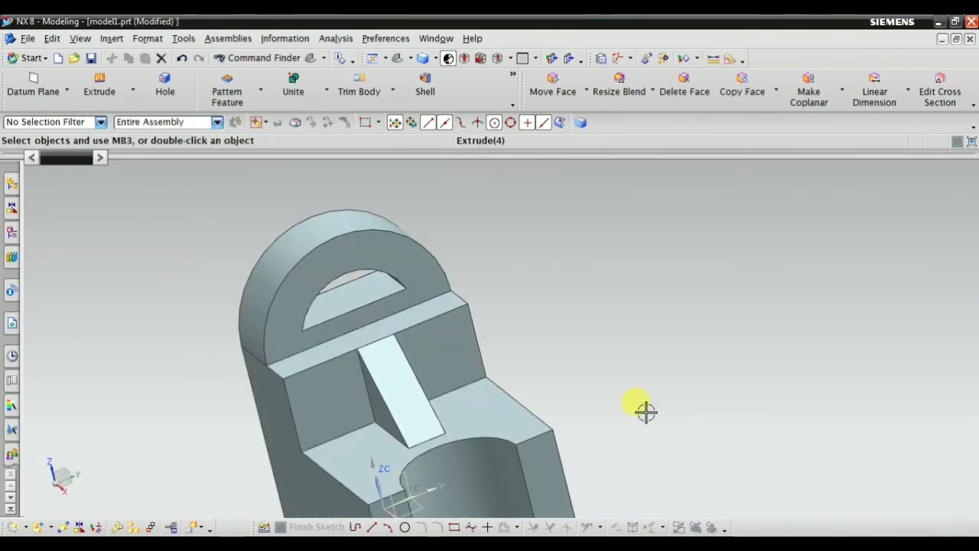
pyautogui.moveTo(475, 287)
pyautogui.mouseDown(button='middle')
pyautogui.moveTo(396, 277)
pyautogui.moveTo(483, 328)
pyautogui.moveTo(490, 288)
pyautogui.mouseUp(button='middle')
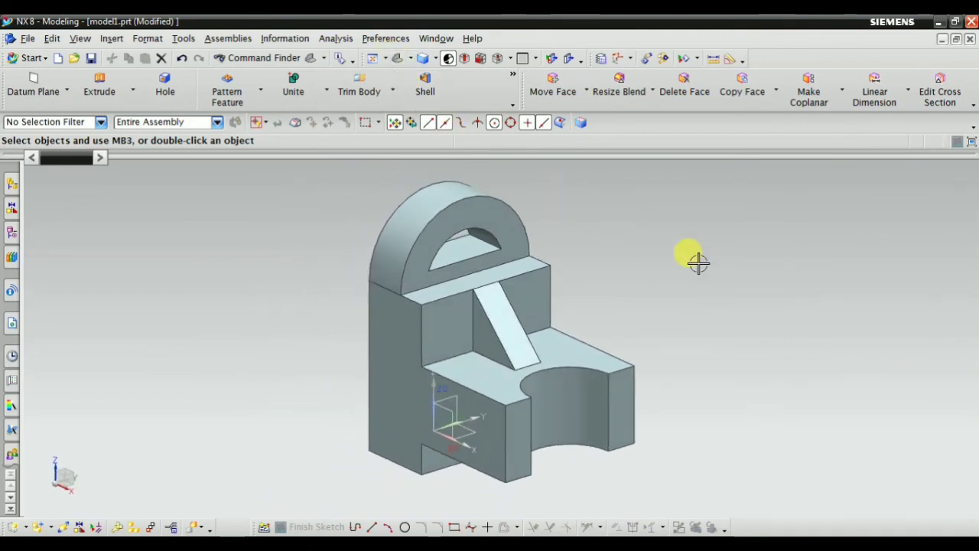
pyautogui.click(699, 263)
pyautogui.rightClick(256, 214)
pyautogui.click(286, 246)
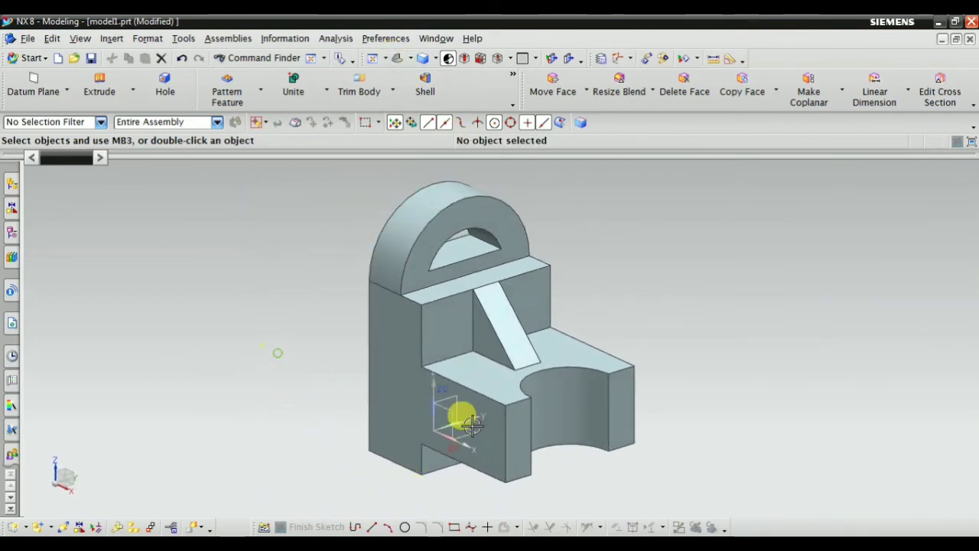
pyautogui.scroll(3, 505, 382)
pyautogui.scroll(-3, 426, 306)
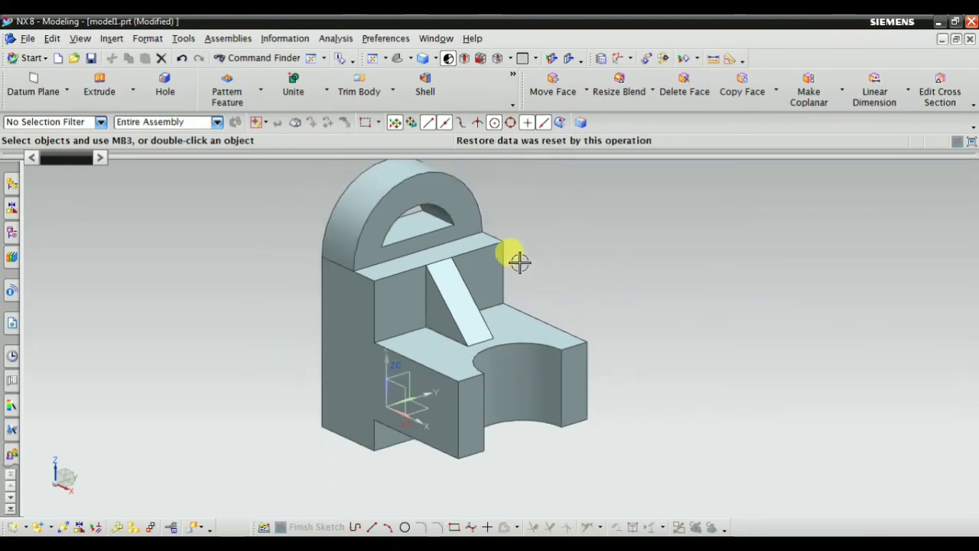